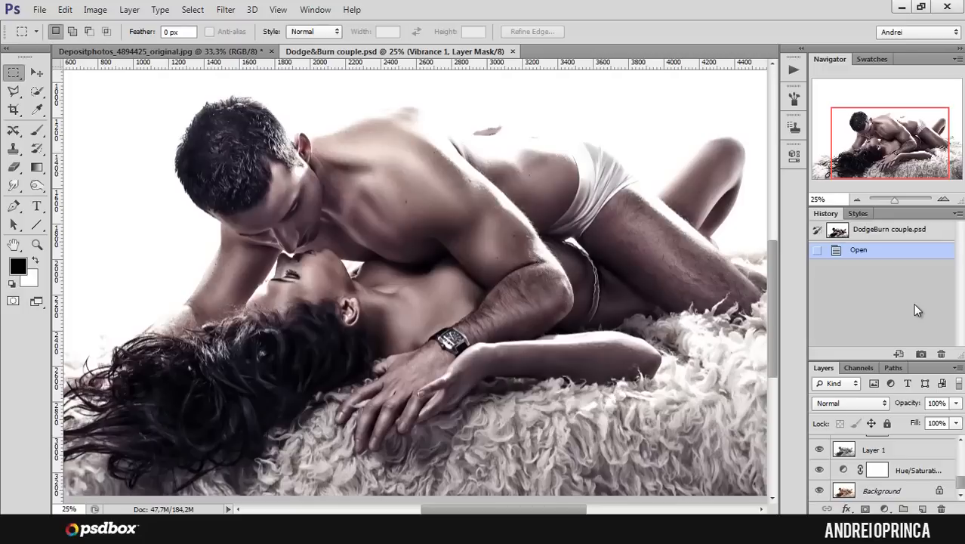
- Compare the finished dodge-and-burn result with the original by toggling the upper layers' visibility
left_click(818, 491, "alt")
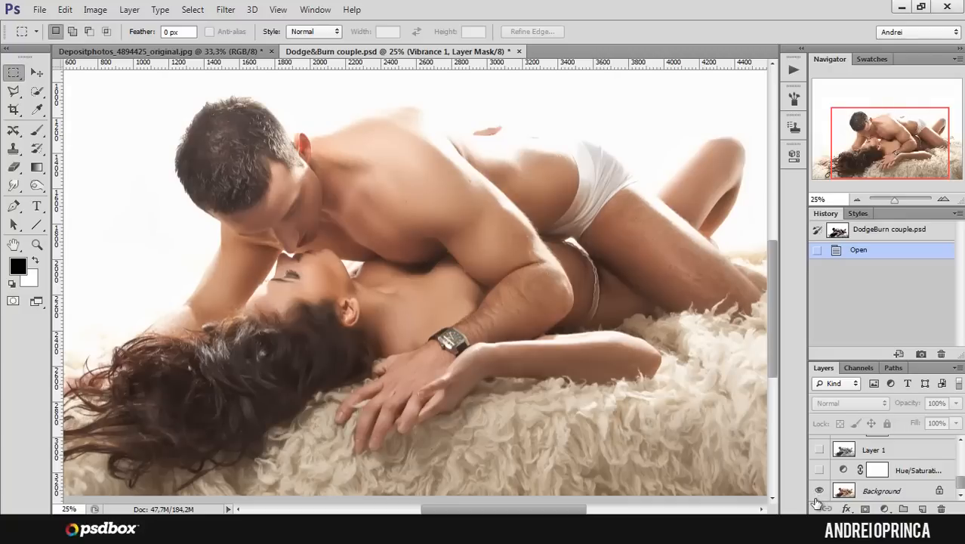
left_click(818, 491, "alt")
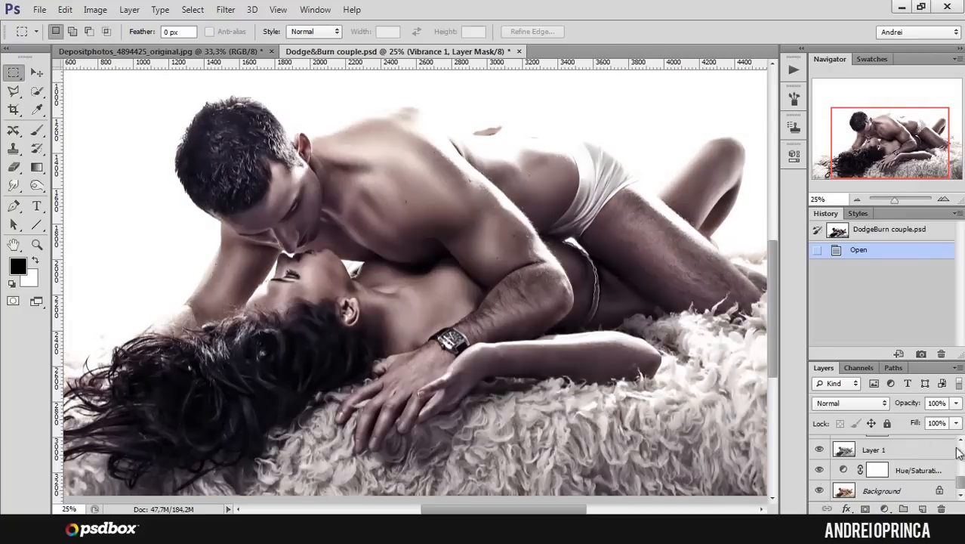
mouse_move(960, 487)
left_mouse_down()
mouse_move(961, 472)
mouse_move(961, 488)
left_mouse_up()
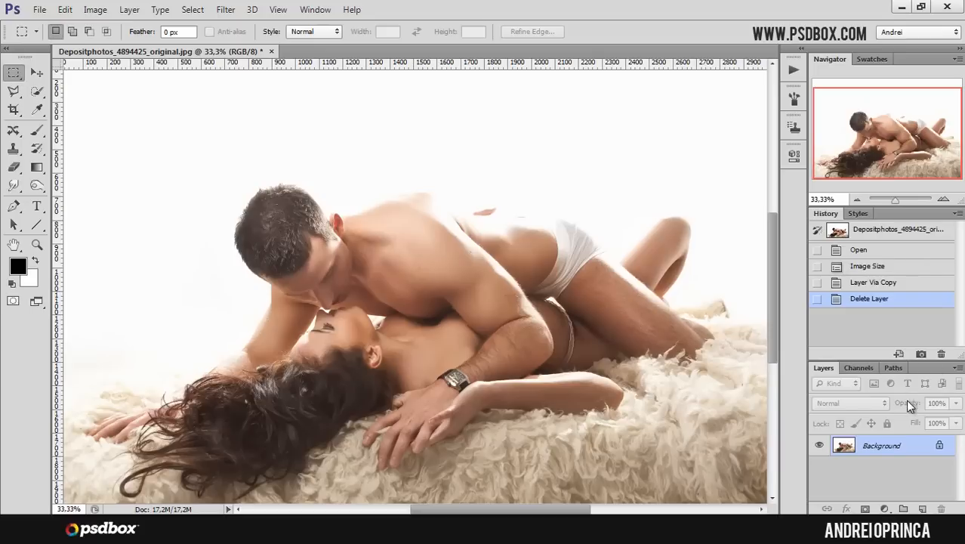
- Duplicate the background layer and rename the copy monochrome
key("ctrl+j")
right_click(918, 468)
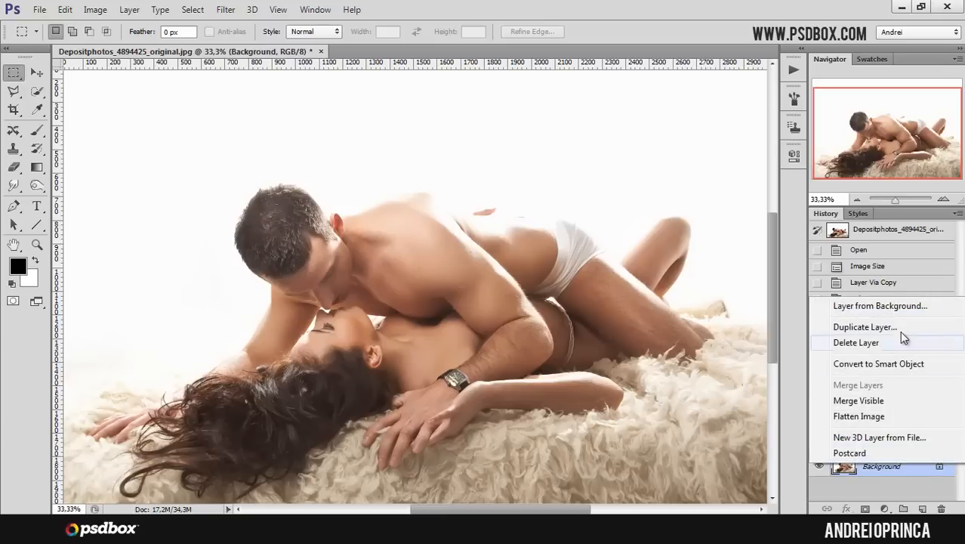
left_click(897, 478)
left_click(872, 447)
double_click(872, 447)
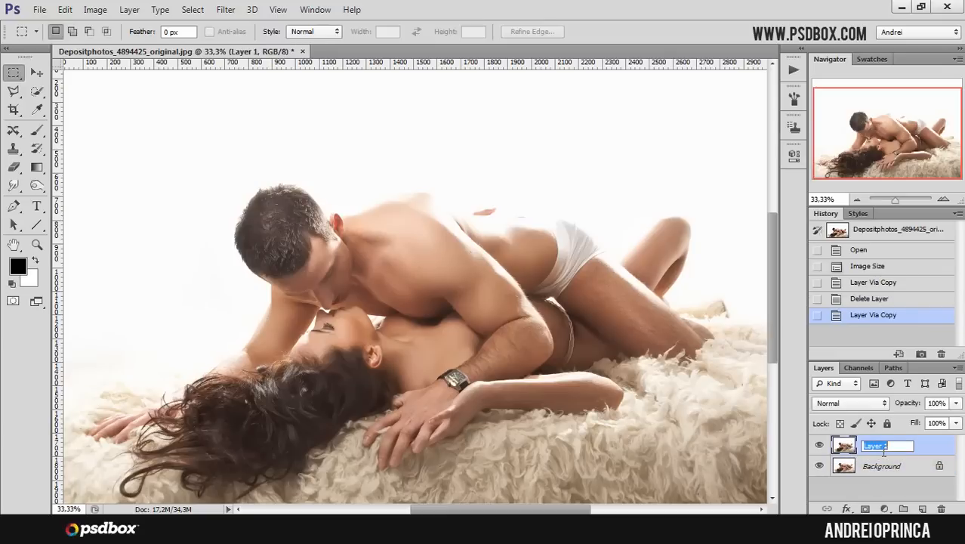
type("monochrome")
key("Return")
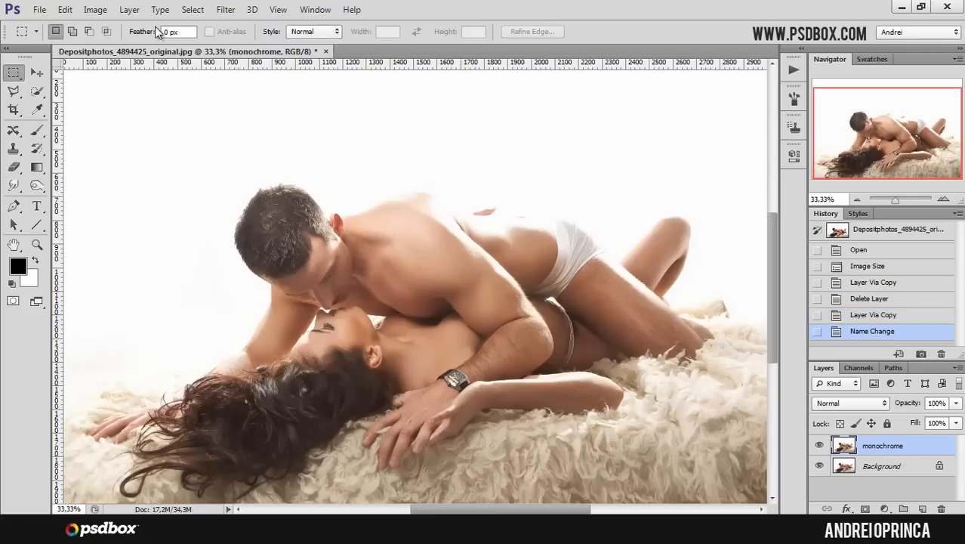
- Desaturate the monochrome layer with Hue/Saturation at saturation -100 and set its blend mode to Multiply
left_click(102, 12)
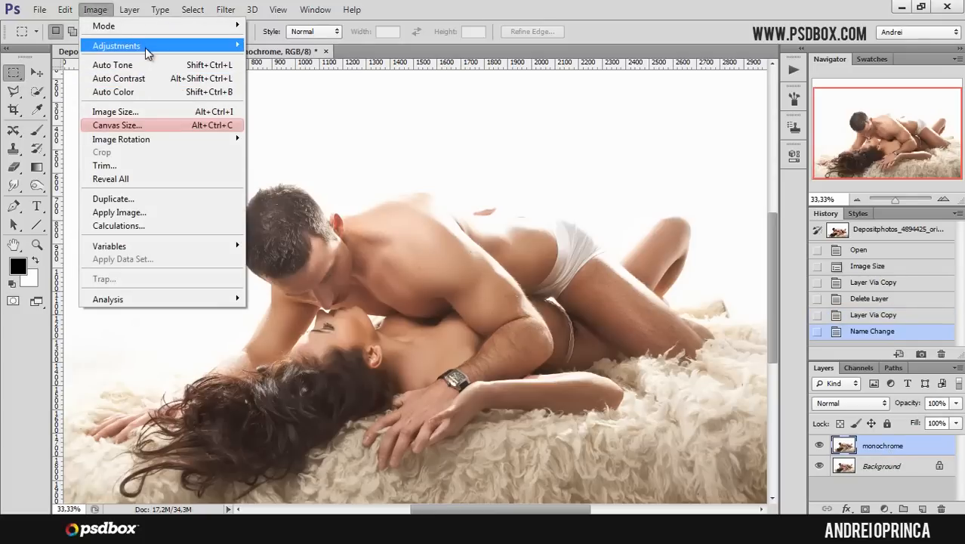
mouse_move(146, 47)
left_click(315, 123)
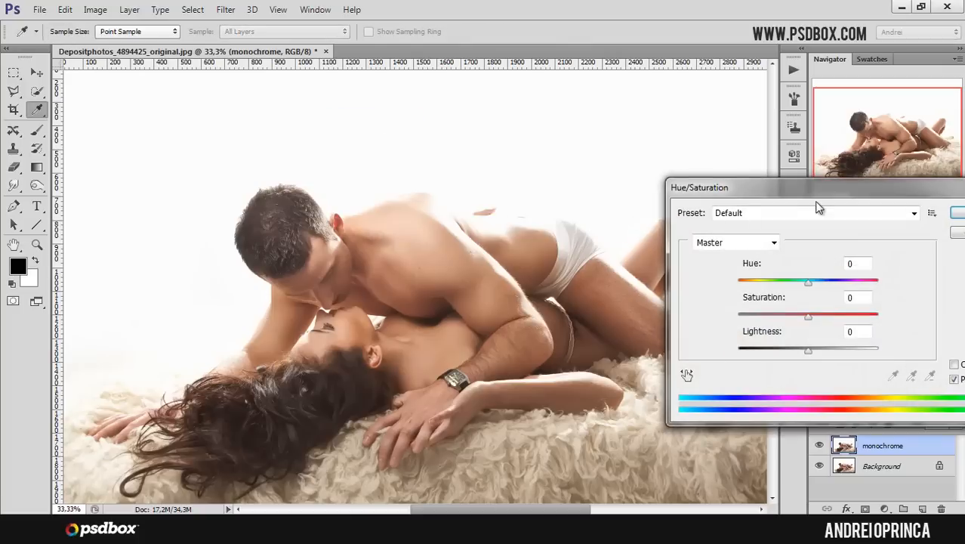
left_click_drag(793, 188, 631, 141)
left_click_drag(647, 271, 541, 266)
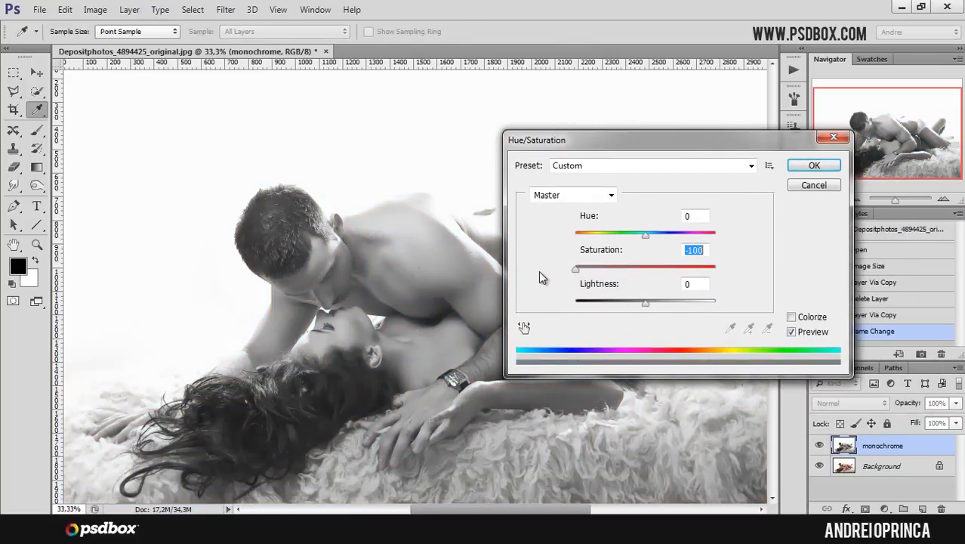
left_click(814, 168)
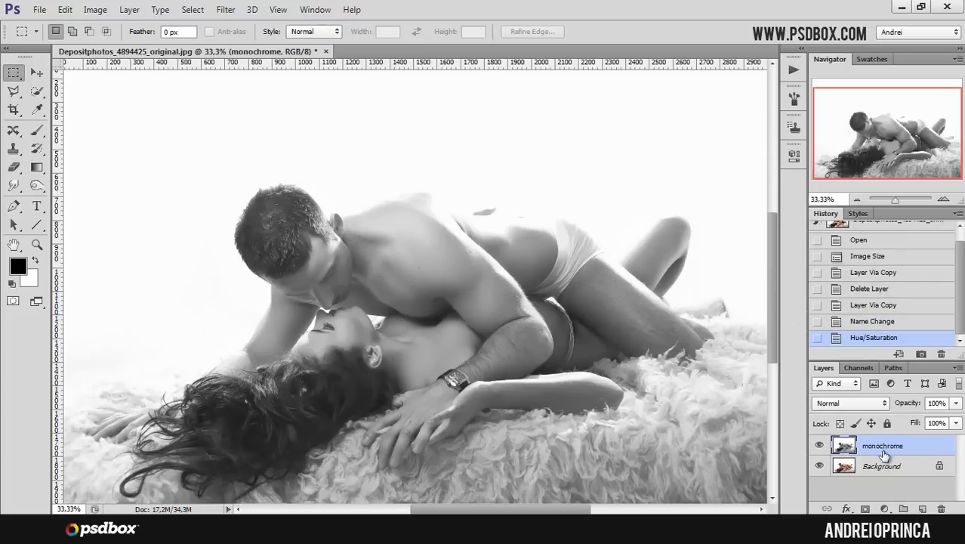
left_click(869, 405)
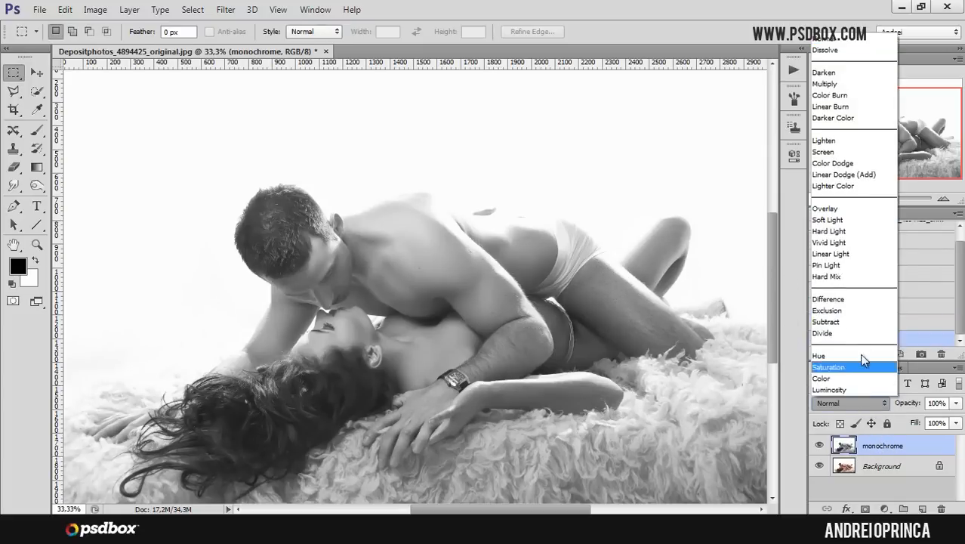
left_click(843, 90)
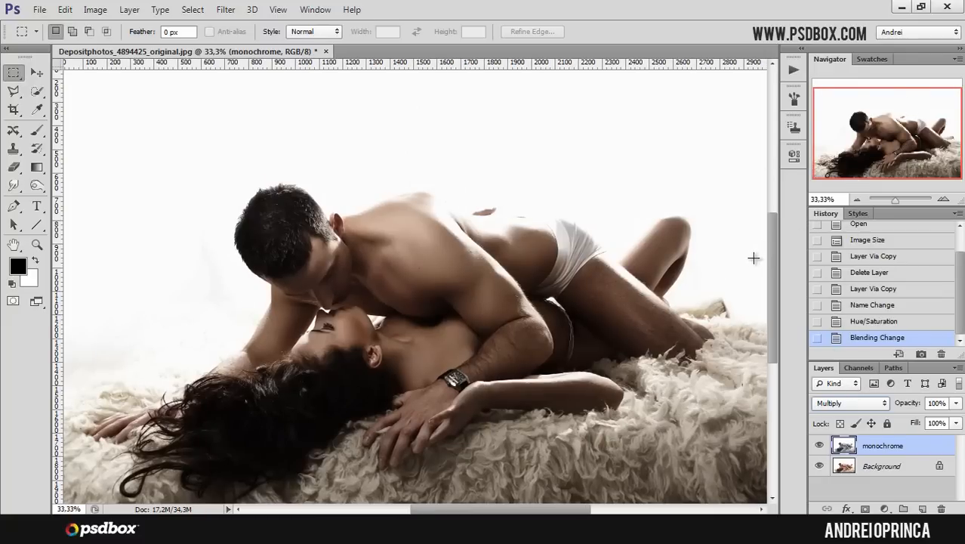
- Add a Hue/Saturation adjustment layer directly above the background with saturation -44
left_click(905, 467)
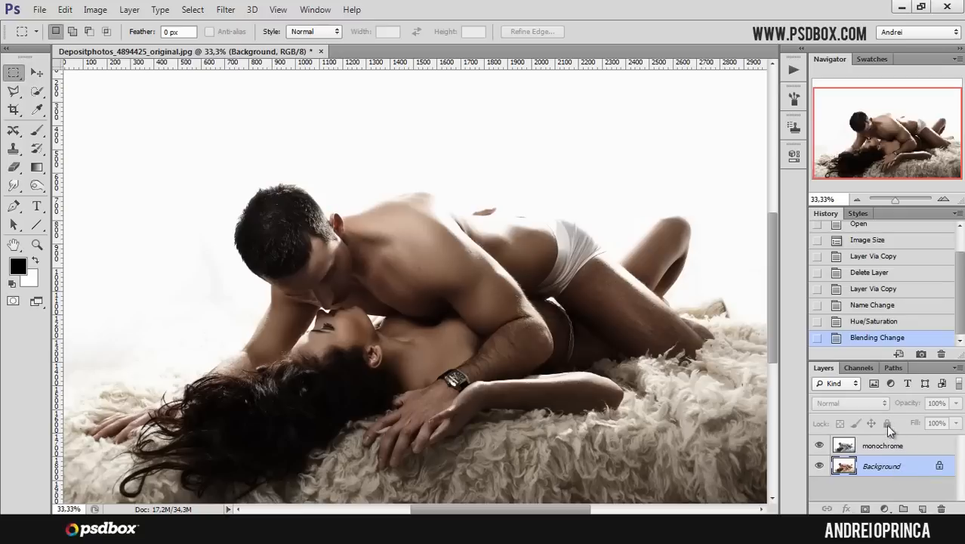
left_click(888, 508)
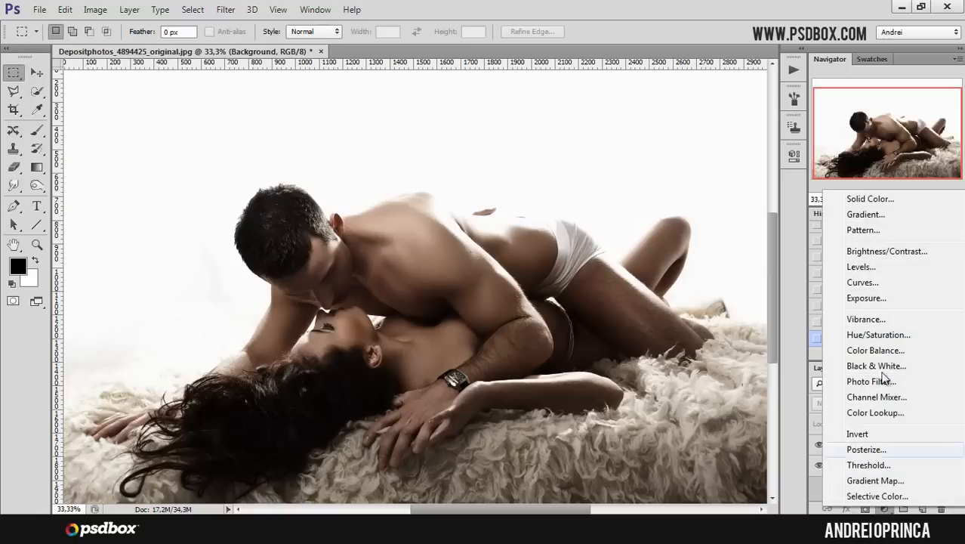
left_click(878, 334)
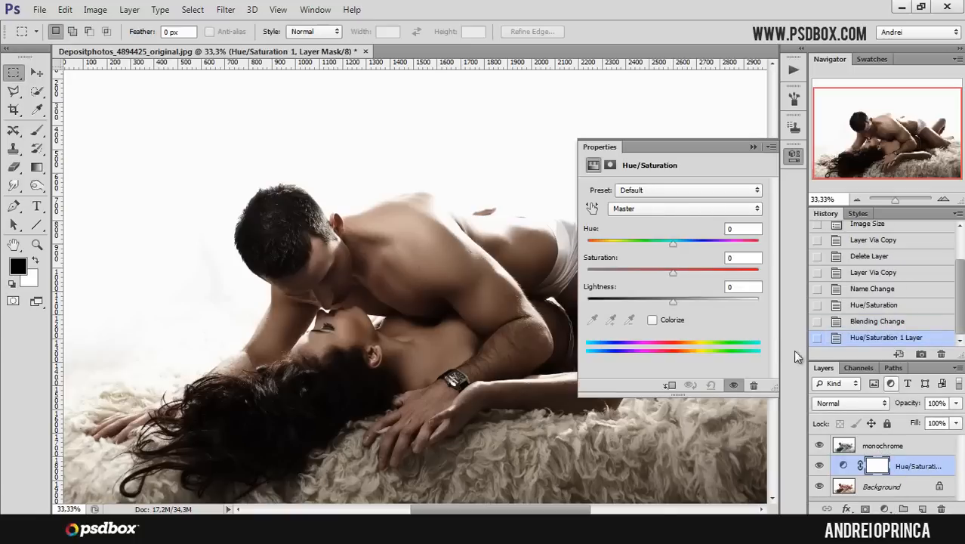
left_click(746, 259)
type("-44")
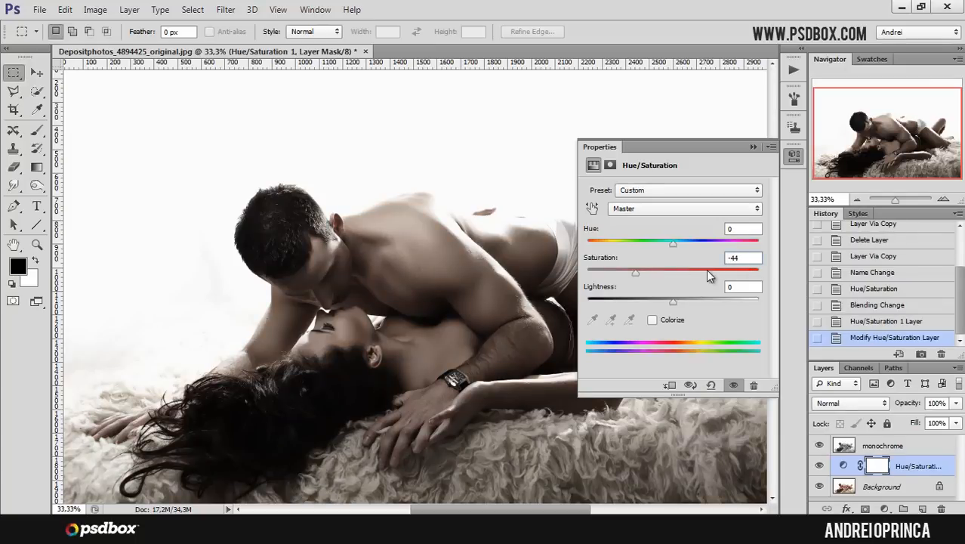
left_click(753, 147)
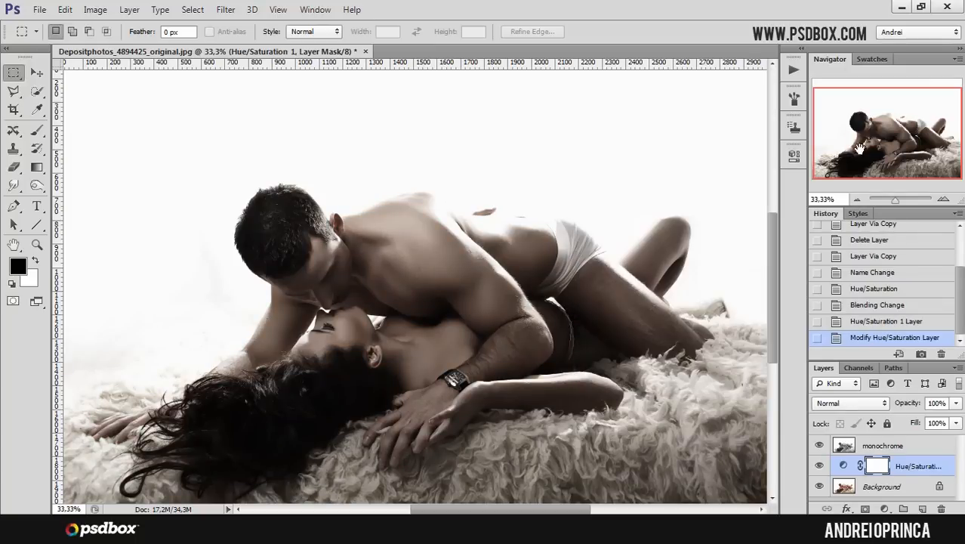
- Set the monochrome layer's opacity to 40%
left_click(916, 447)
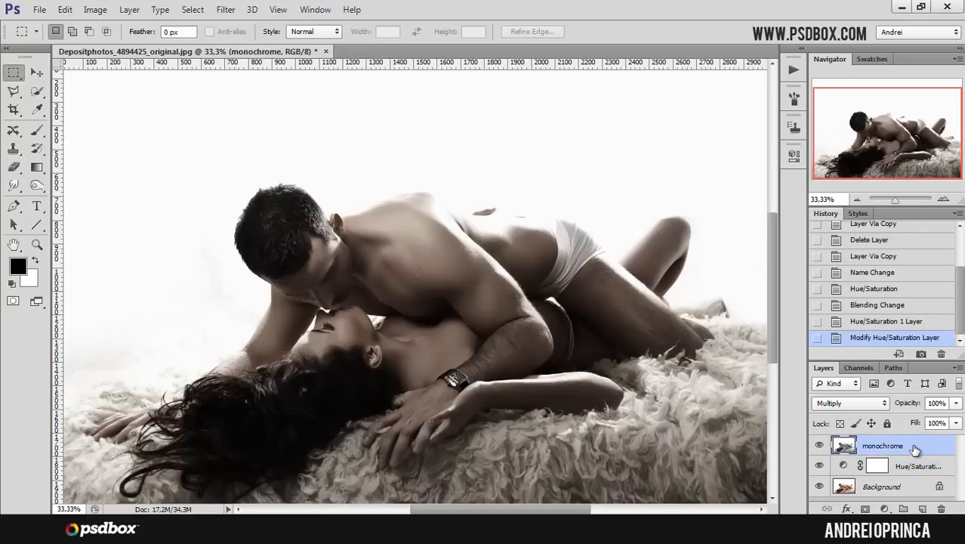
left_click(944, 402)
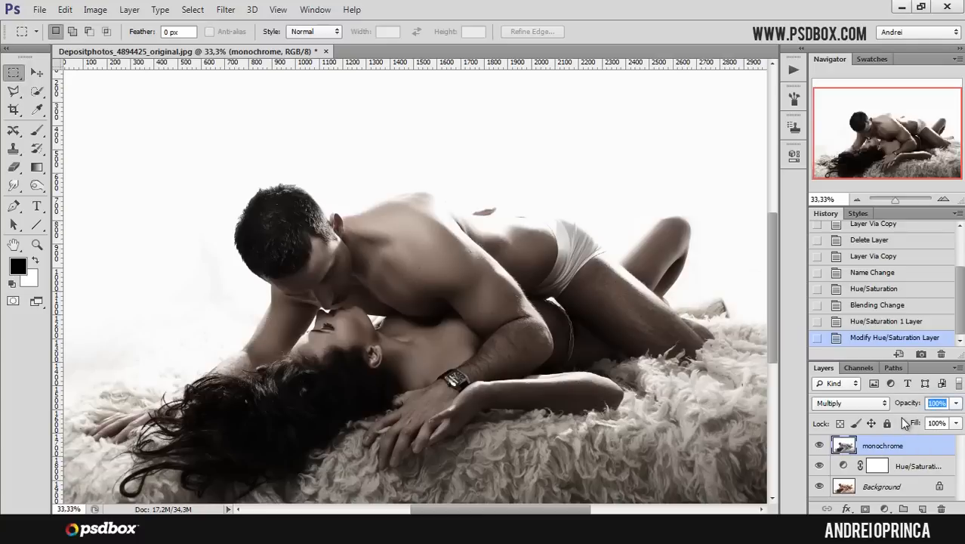
type("35")
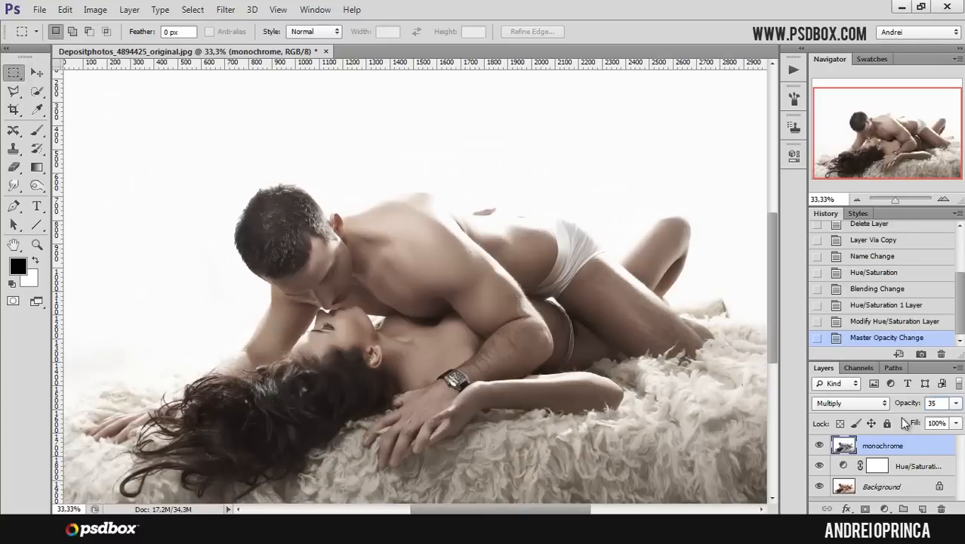
key("BackSpace")
key("BackSpace")
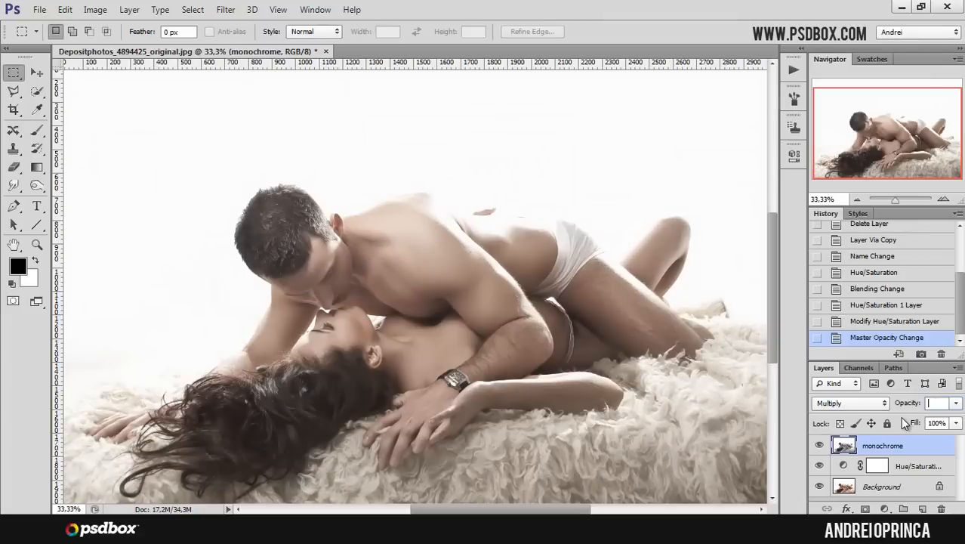
type("40")
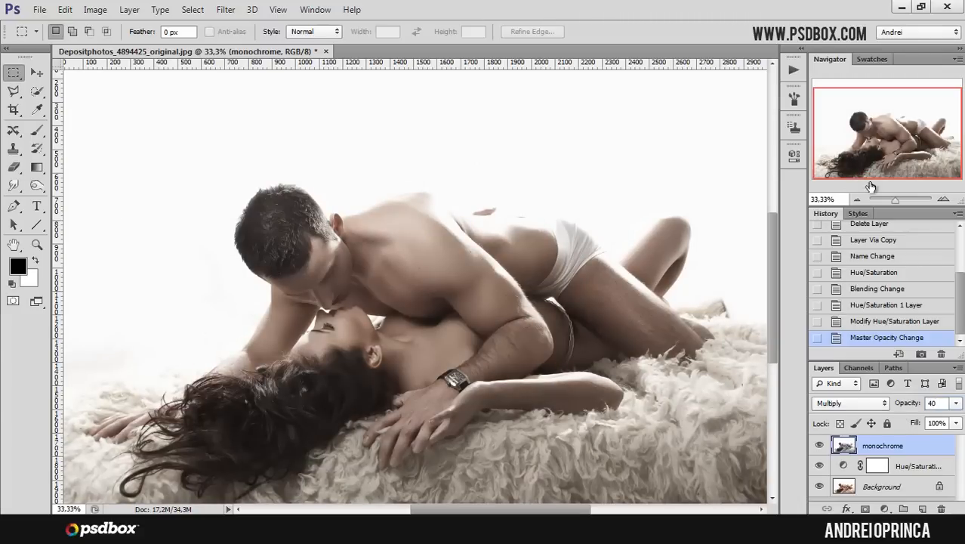
key("Return")
- Add a Levels adjustment layer on top with black input 12 and midtone 1
left_click(885, 508)
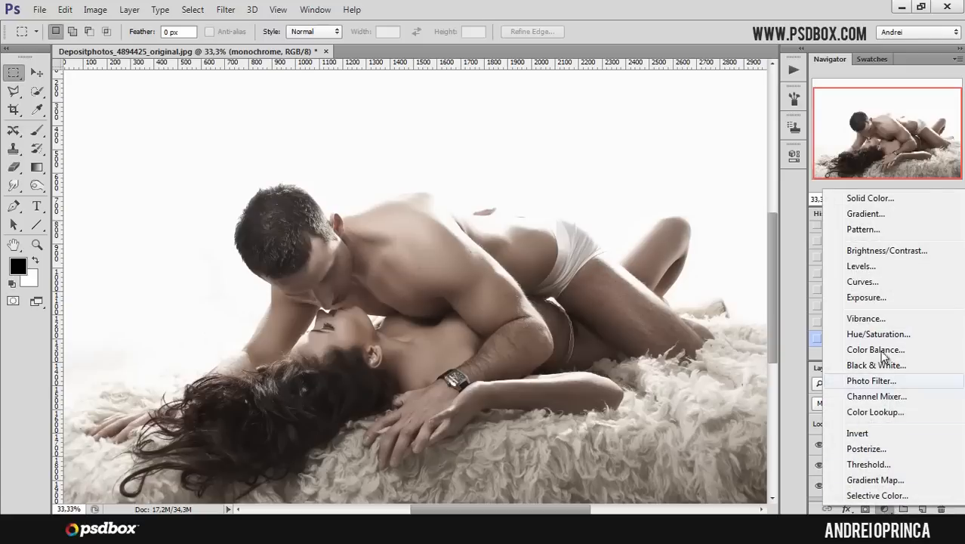
left_click(880, 266)
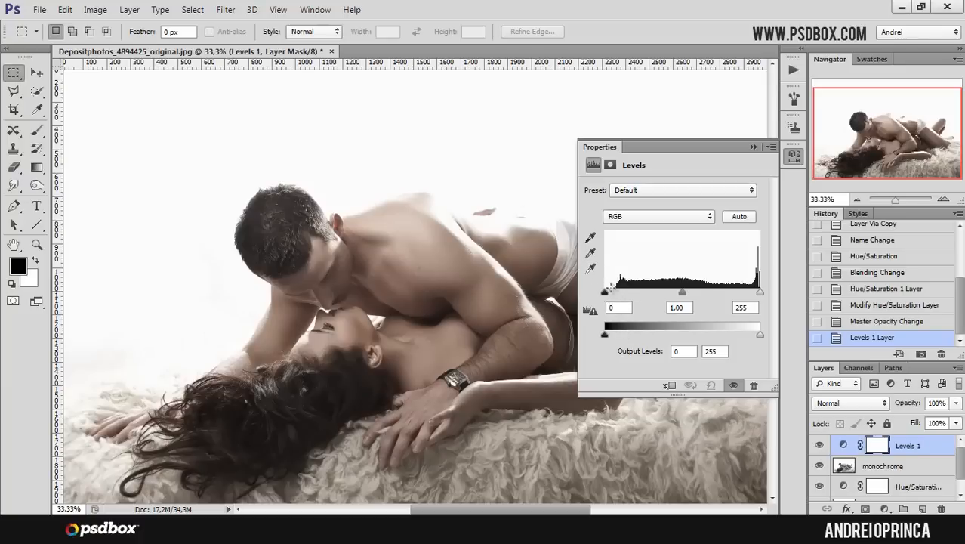
left_click_drag(603, 291, 615, 297)
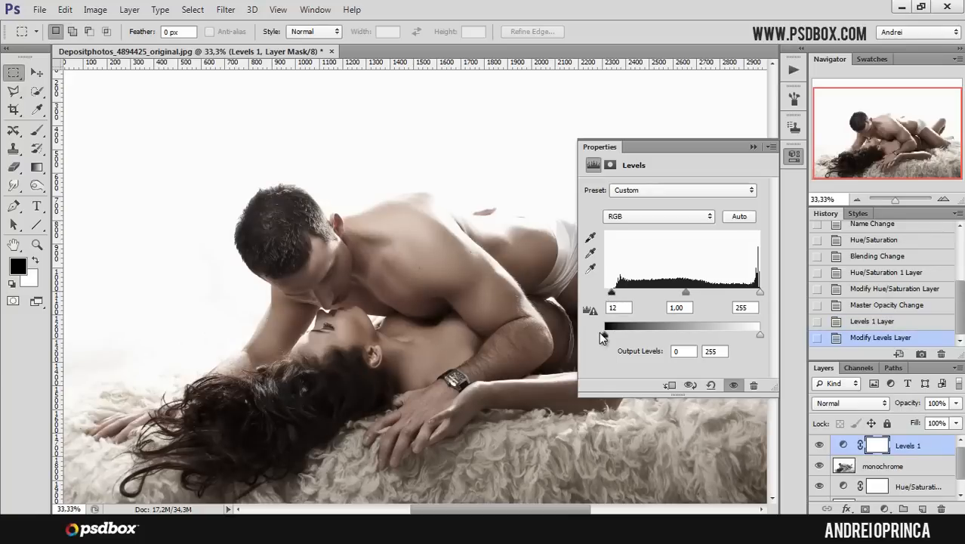
left_click(820, 445)
left_click(820, 446)
left_click(820, 446)
left_click(820, 446)
left_click_drag(685, 293, 695, 294)
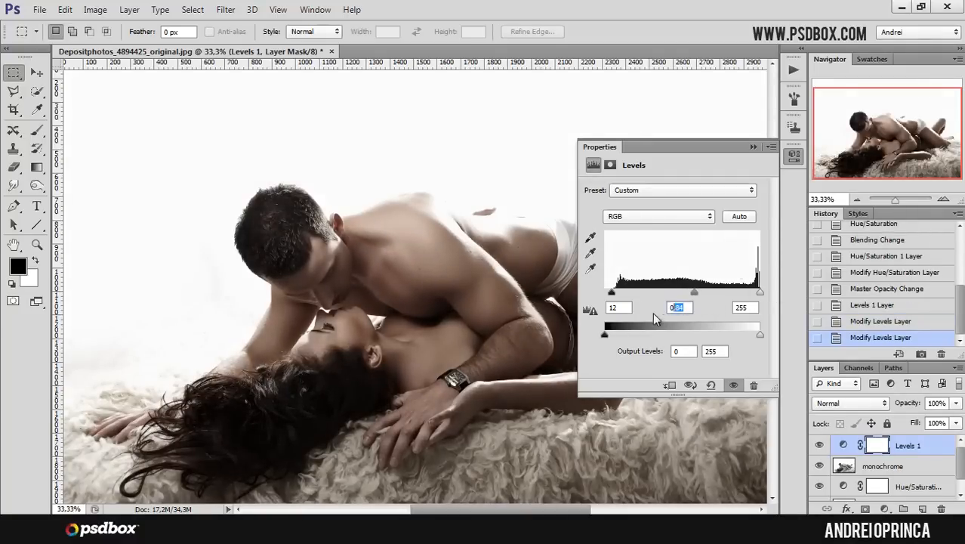
type("1")
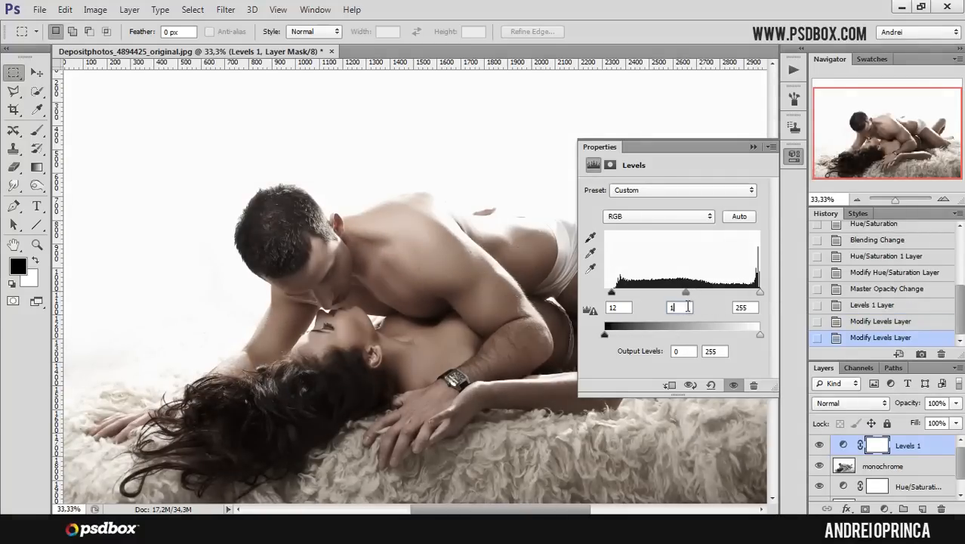
left_click(752, 147)
- Add a Gradient Map adjustment layer above the Levels layer
left_click(917, 447)
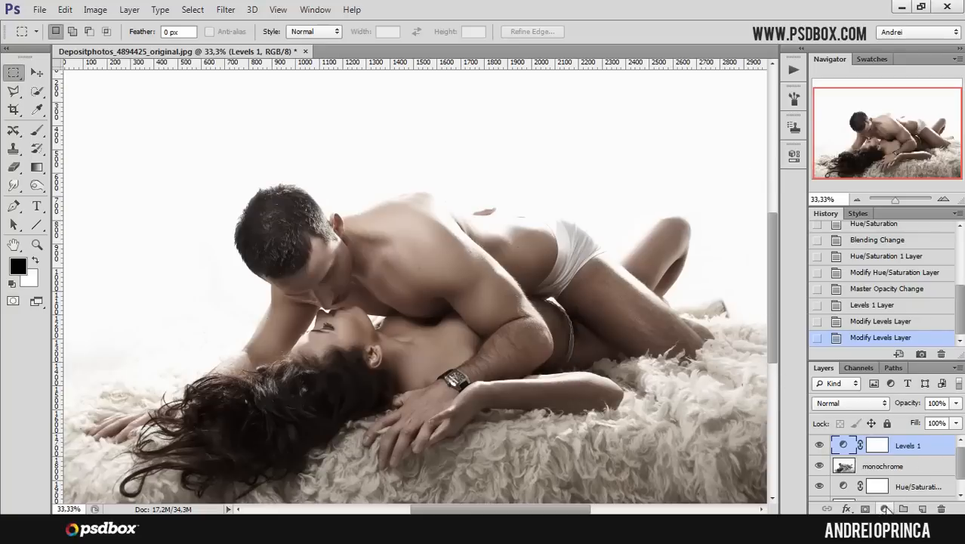
left_click(886, 510)
left_click(899, 479)
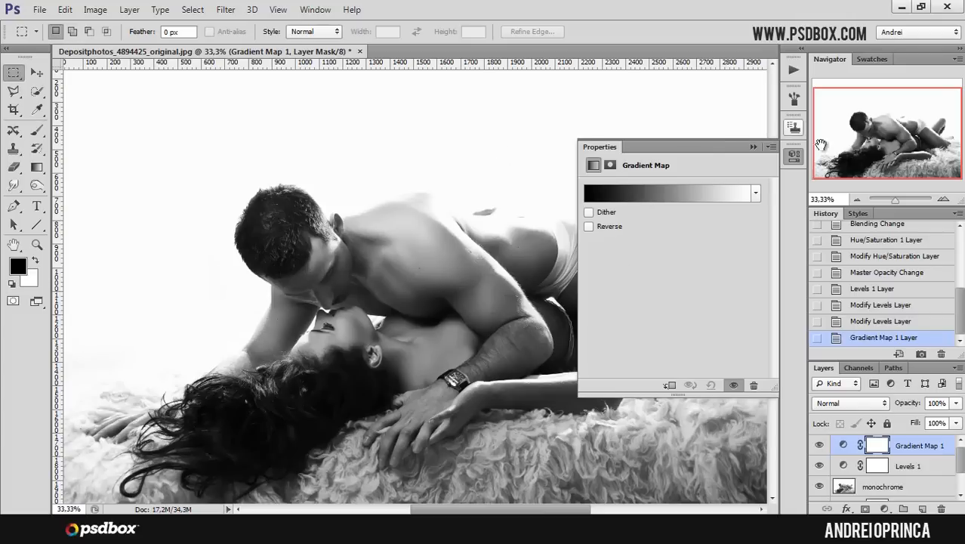
left_click_drag(865, 125, 859, 102)
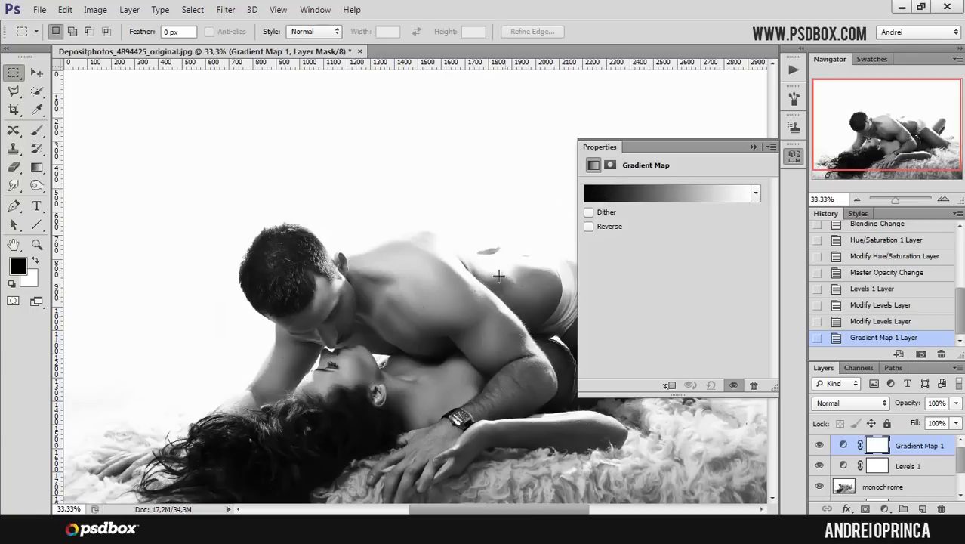
- Edit the gradient map so its dark stop is a deep purple (#230867)
left_click(643, 191)
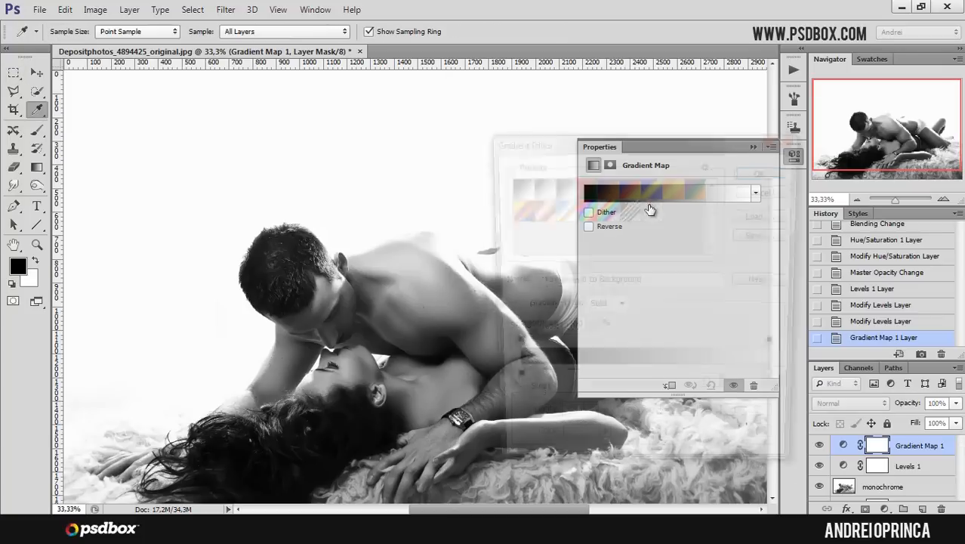
left_click_drag(628, 147, 651, 147)
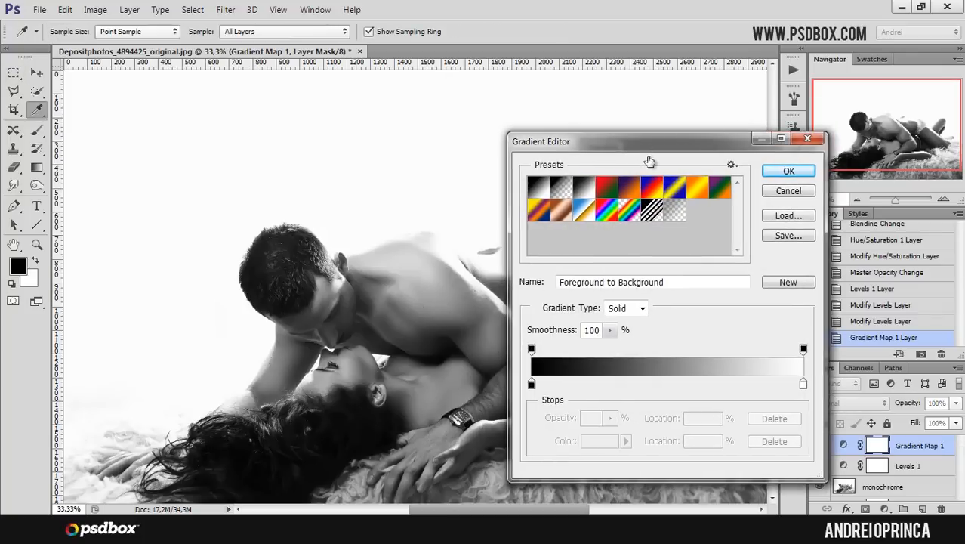
left_click(532, 384)
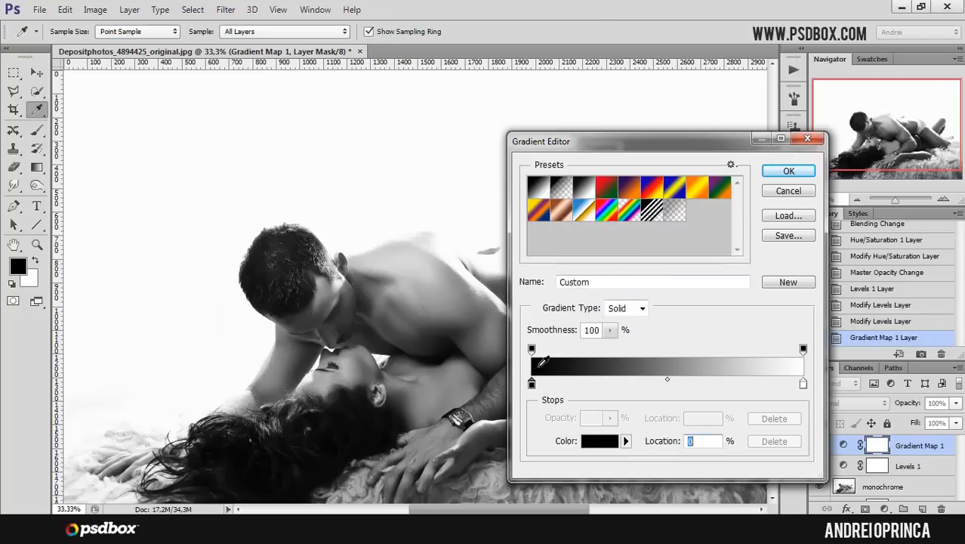
left_click(600, 441)
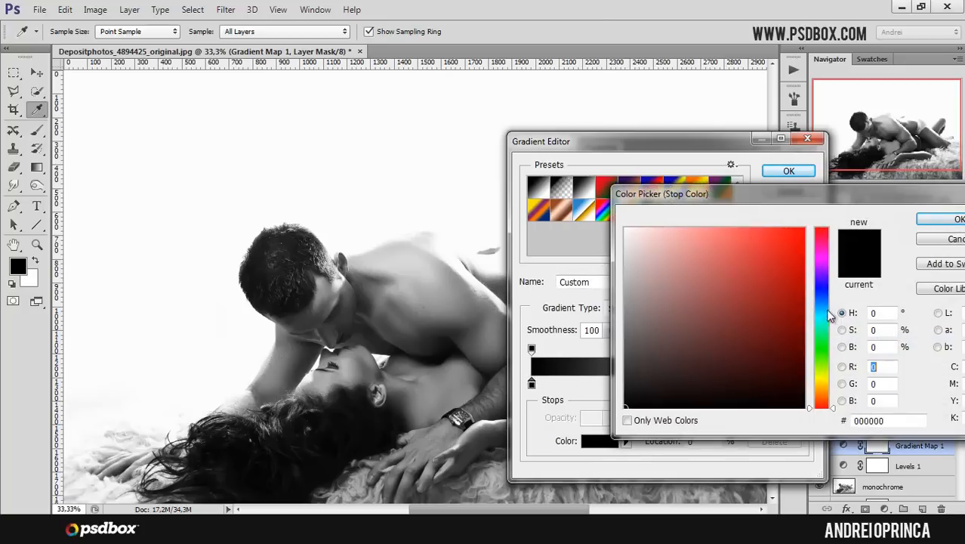
left_click(823, 274)
left_click(821, 280)
left_click(788, 292)
left_click_drag(787, 291, 790, 333)
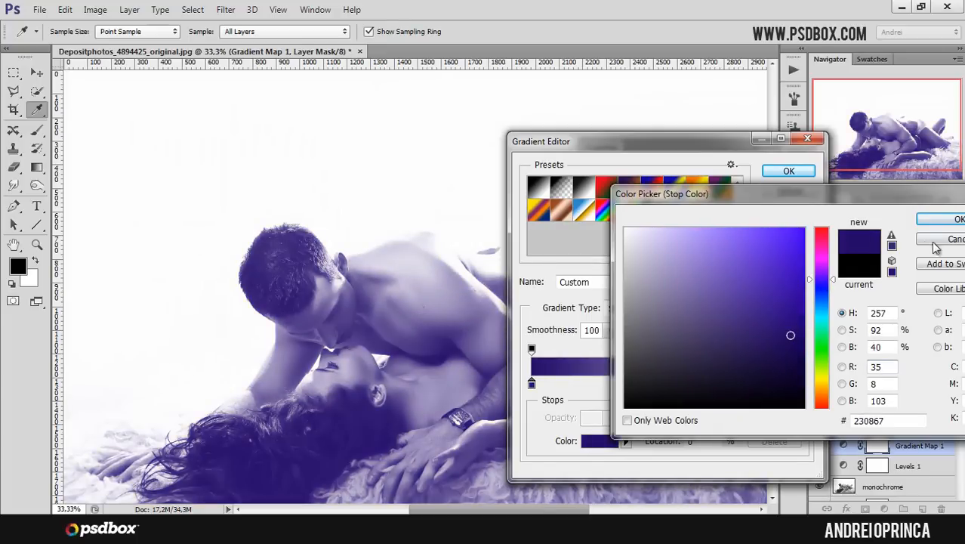
left_click(791, 327)
left_click(927, 223)
left_click_drag(720, 148, 696, 150)
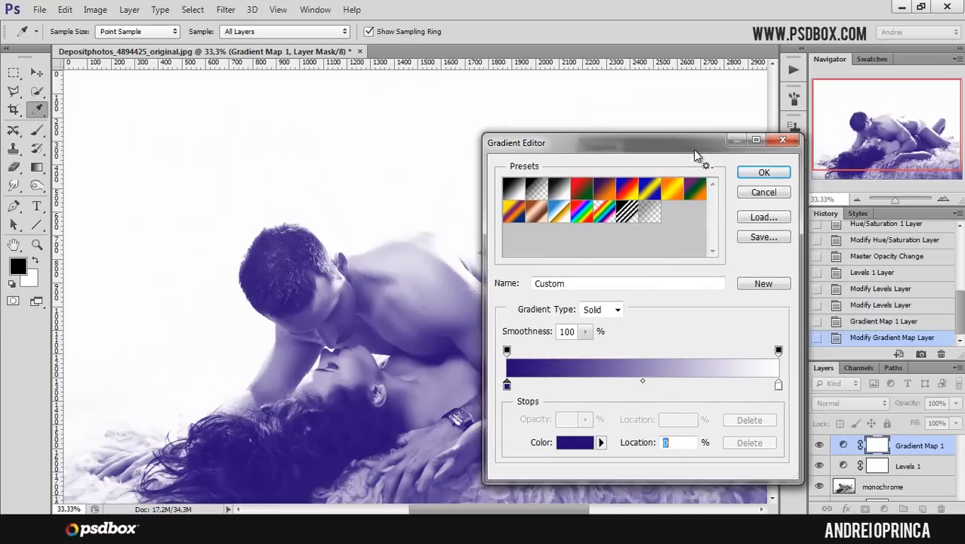
left_click(763, 172)
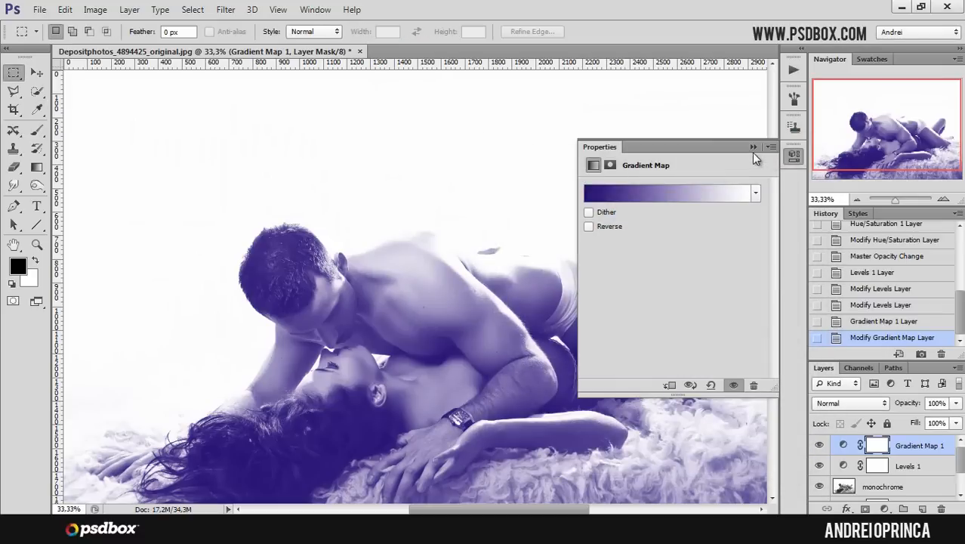
left_click(754, 148)
- Set the Gradient Map layer's blend mode to Soft Light
left_click(834, 402)
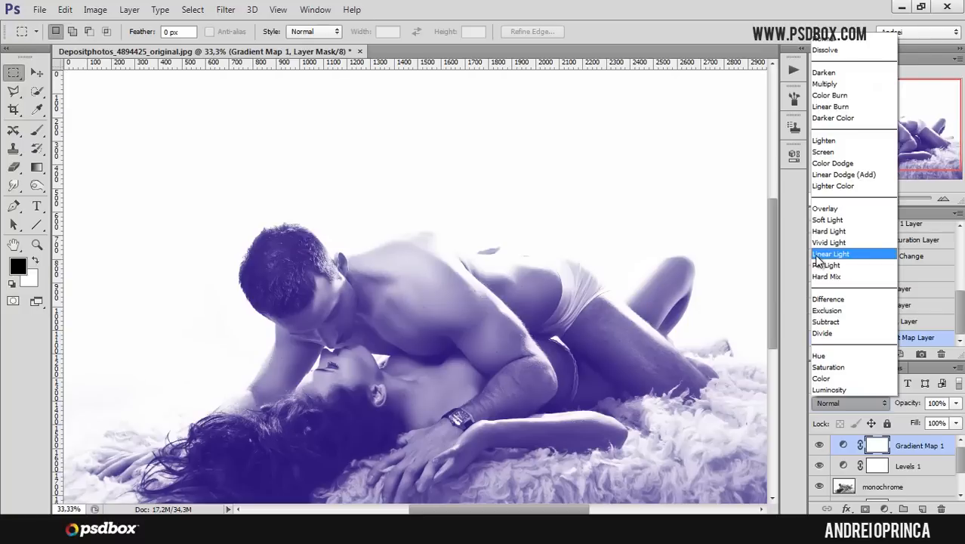
left_click(836, 219)
left_click_drag(879, 164, 880, 173)
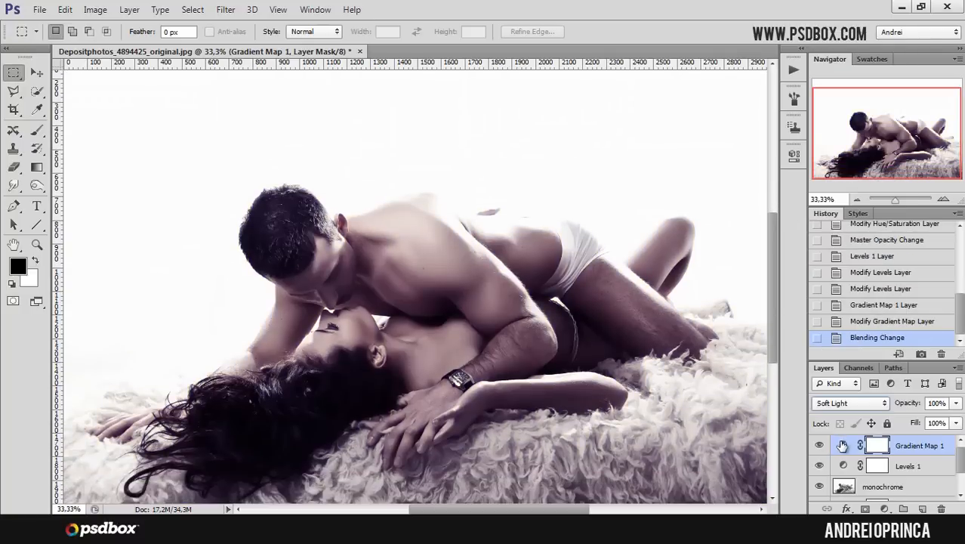
- Change the gradient map's dark stop colour to a deep blue (#002a88)
double_click(842, 445)
left_click(605, 198)
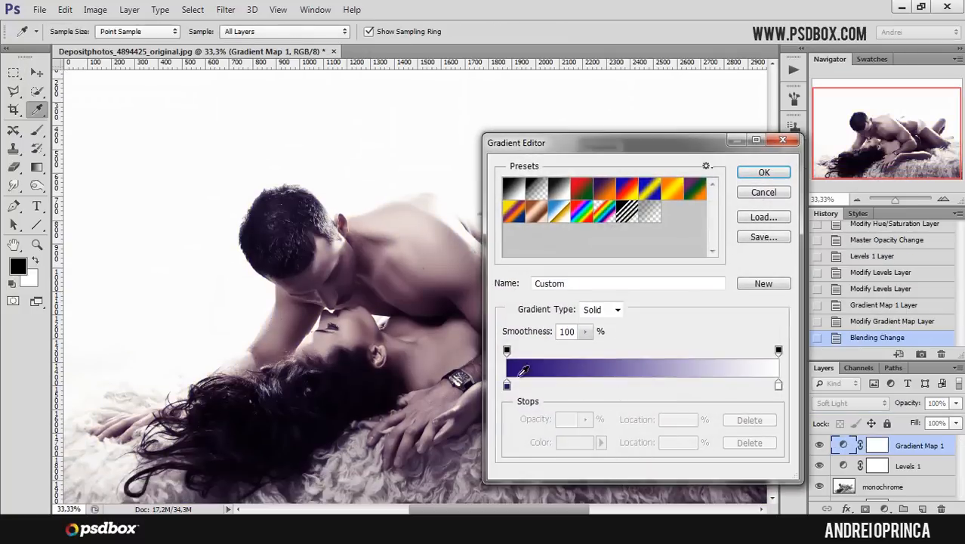
left_click(506, 385)
left_click(574, 442)
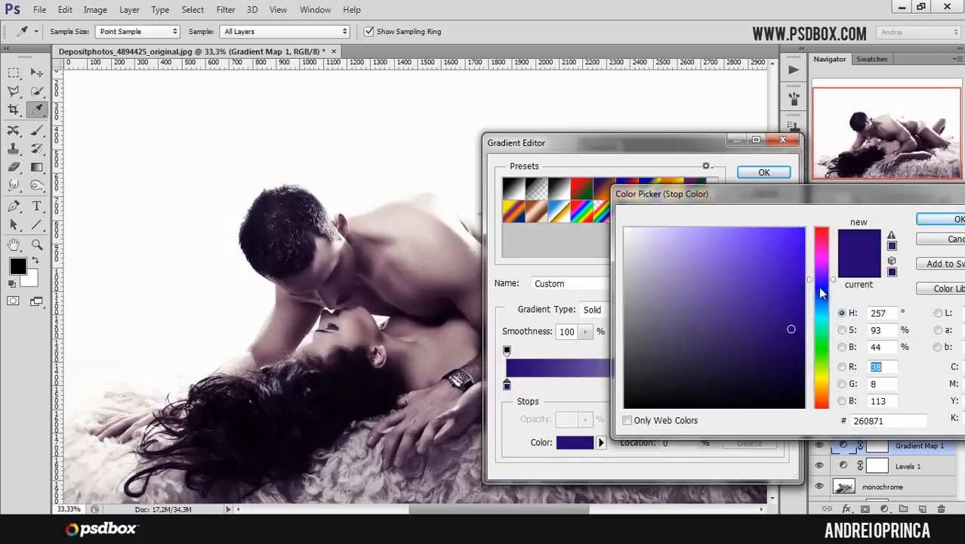
left_click(821, 289)
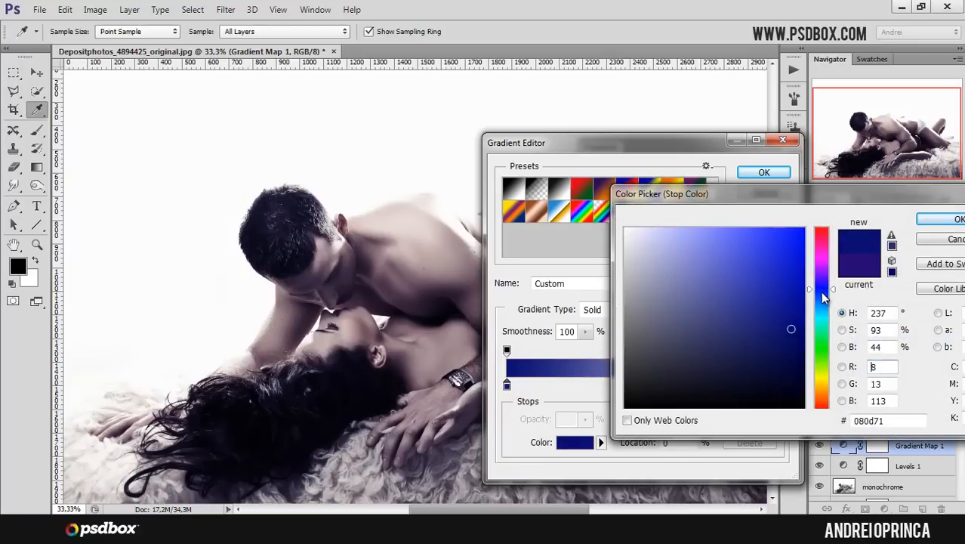
left_click(820, 290)
left_click_drag(795, 311, 810, 313)
left_click(822, 309)
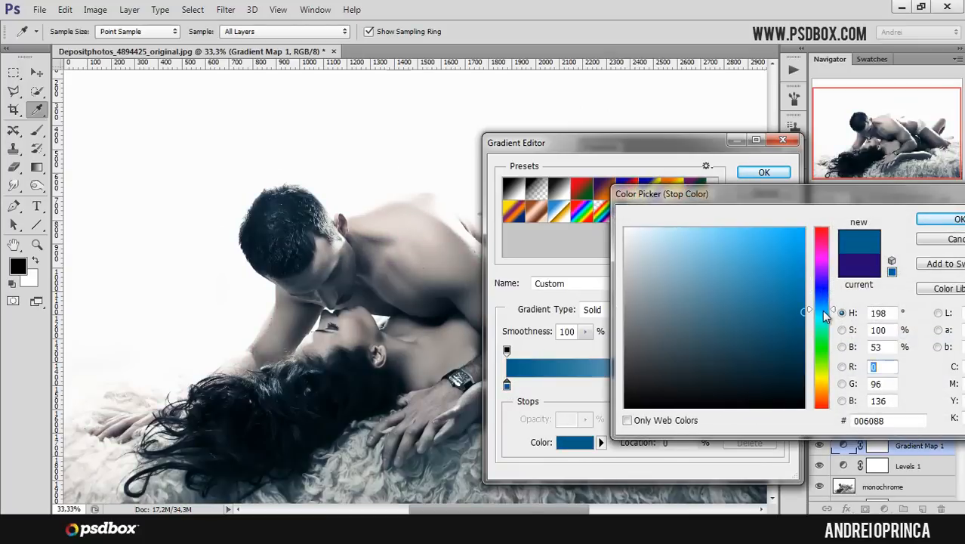
left_click_drag(820, 301, 821, 293)
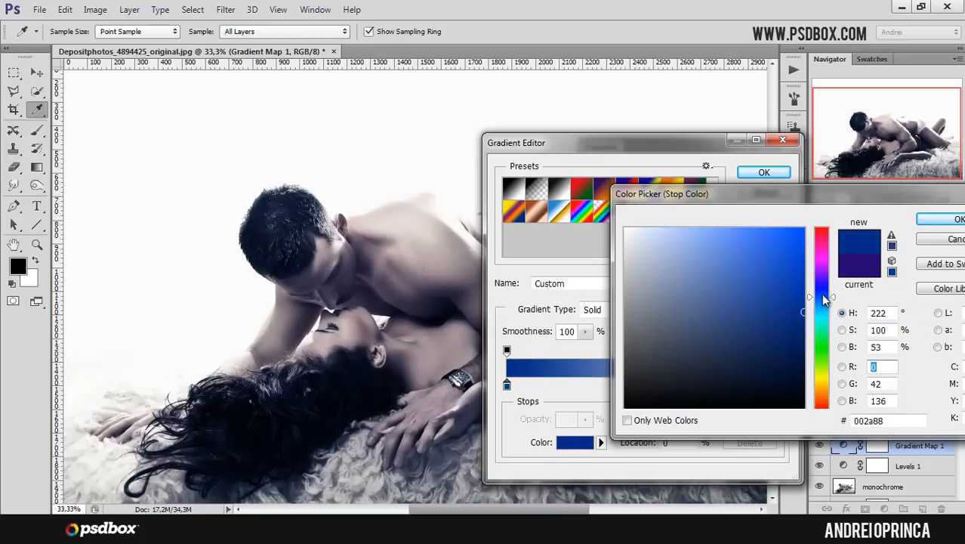
left_click(942, 224)
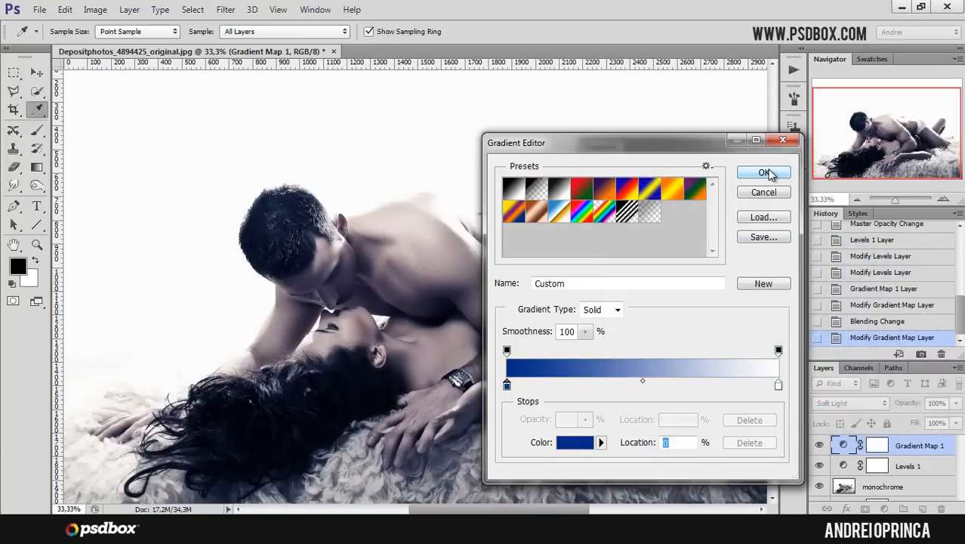
left_click(764, 173)
left_click(752, 147)
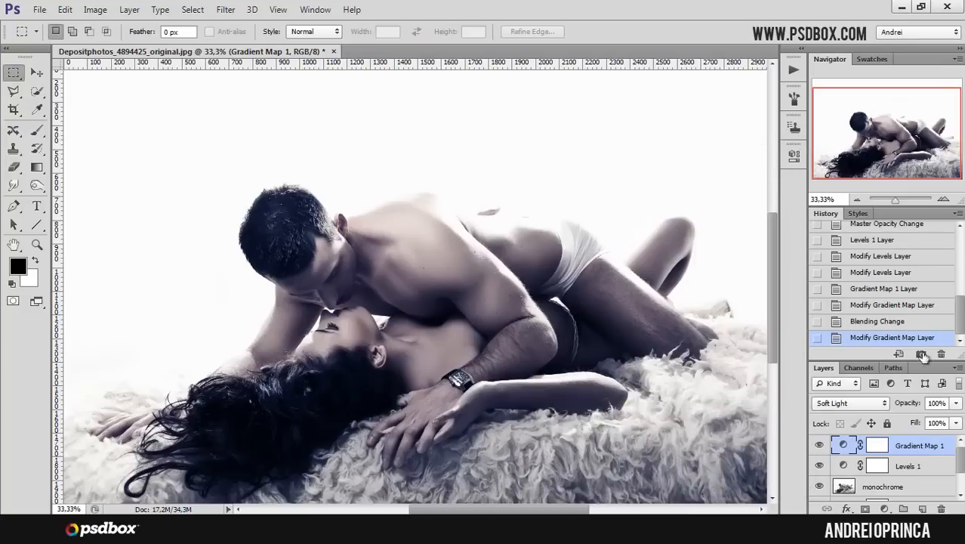
- Set the Gradient Map layer's opacity to 40%
left_click_drag(945, 405, 919, 401)
type("35")
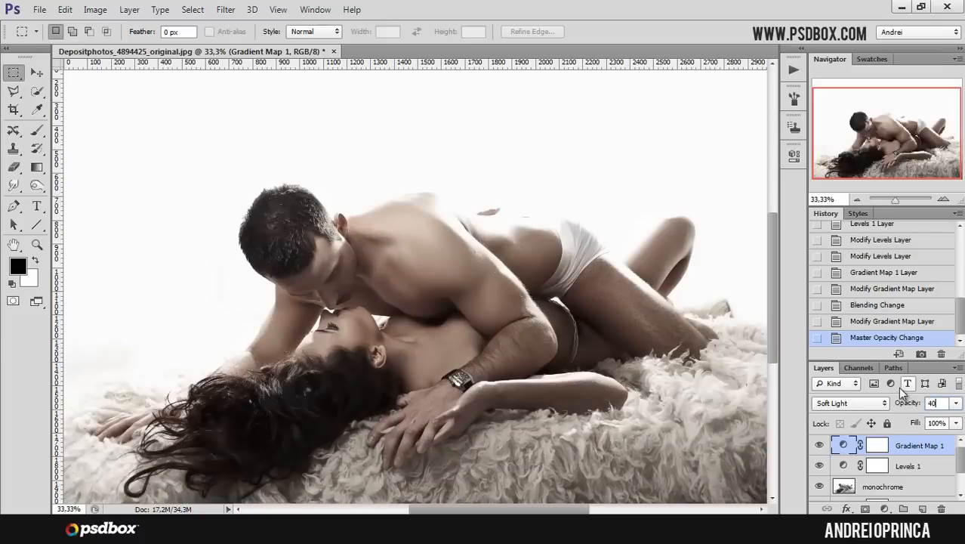
- Reopen the gradient and change its dark stop colour to a saturated violet-blue
double_click(844, 445)
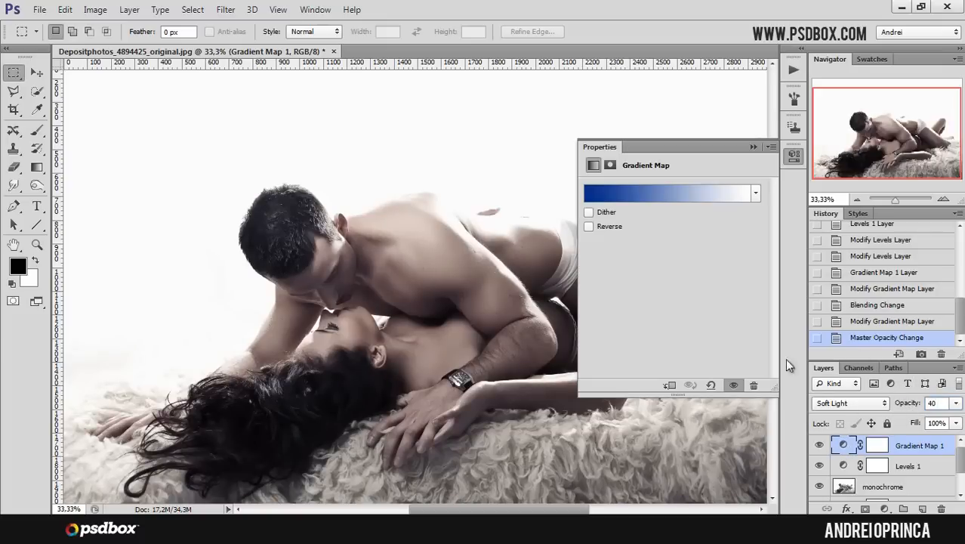
left_click(633, 196)
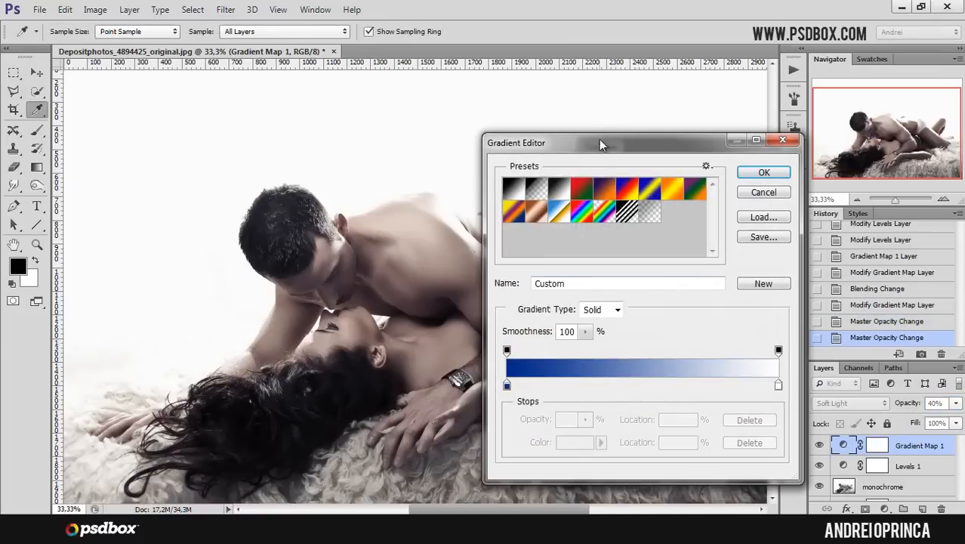
left_click_drag(592, 145, 652, 134)
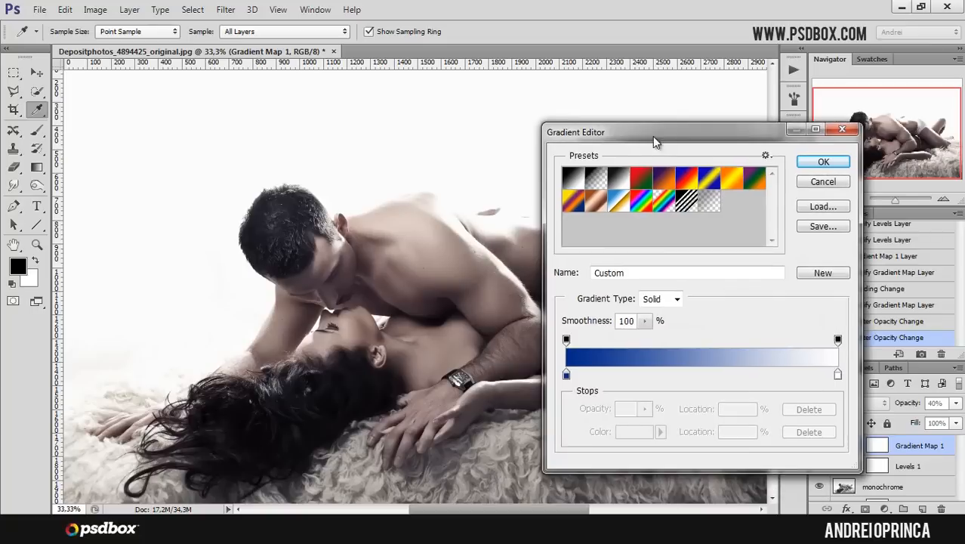
left_click(566, 375)
left_click(634, 431)
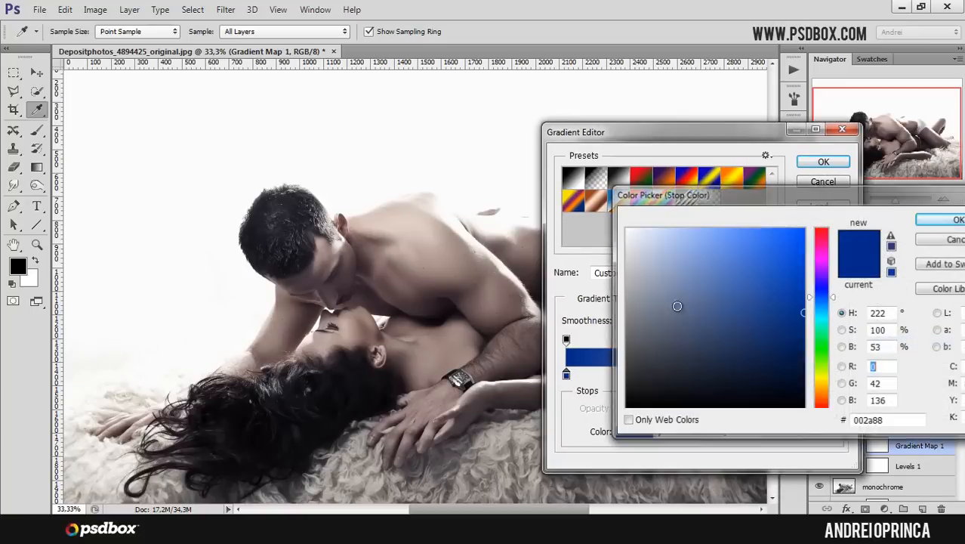
left_click(822, 290)
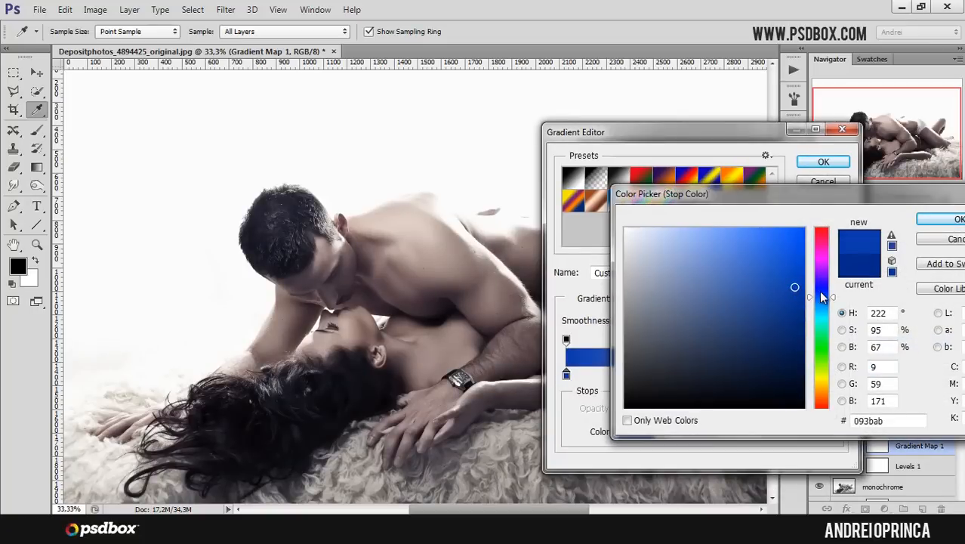
left_click(821, 287)
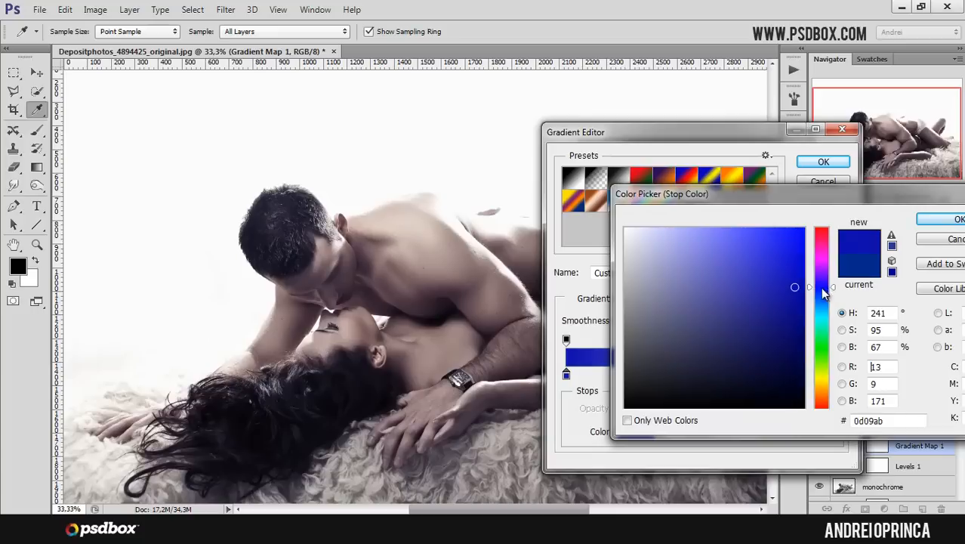
left_click(798, 288)
left_click(800, 250)
left_click(790, 294)
mouse_move(794, 261)
left_mouse_down()
mouse_move(795, 250)
mouse_move(775, 345)
mouse_move(787, 405)
left_mouse_up()
left_click(778, 303)
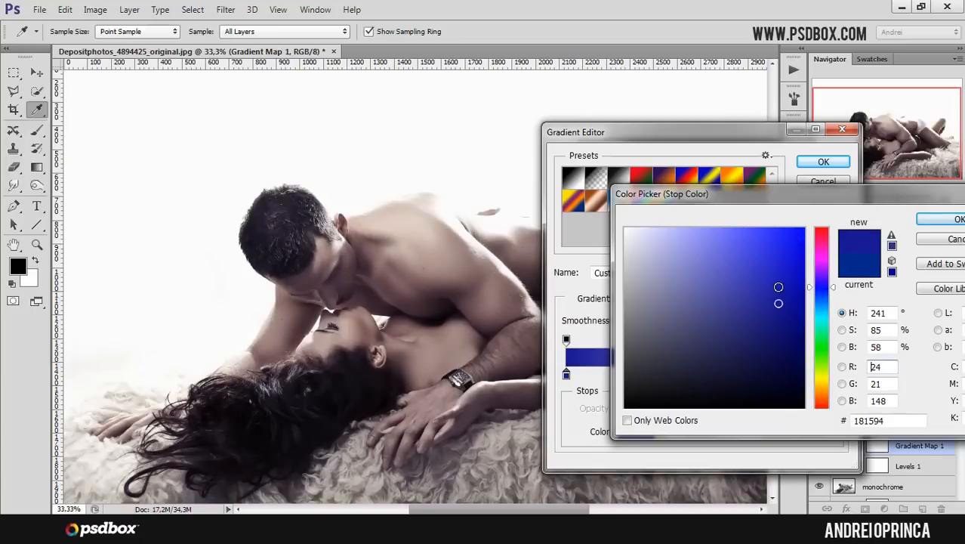
mouse_move(782, 299)
left_mouse_down()
mouse_move(782, 387)
mouse_move(805, 311)
mouse_move(798, 281)
mouse_move(803, 290)
left_mouse_up()
left_click(922, 220)
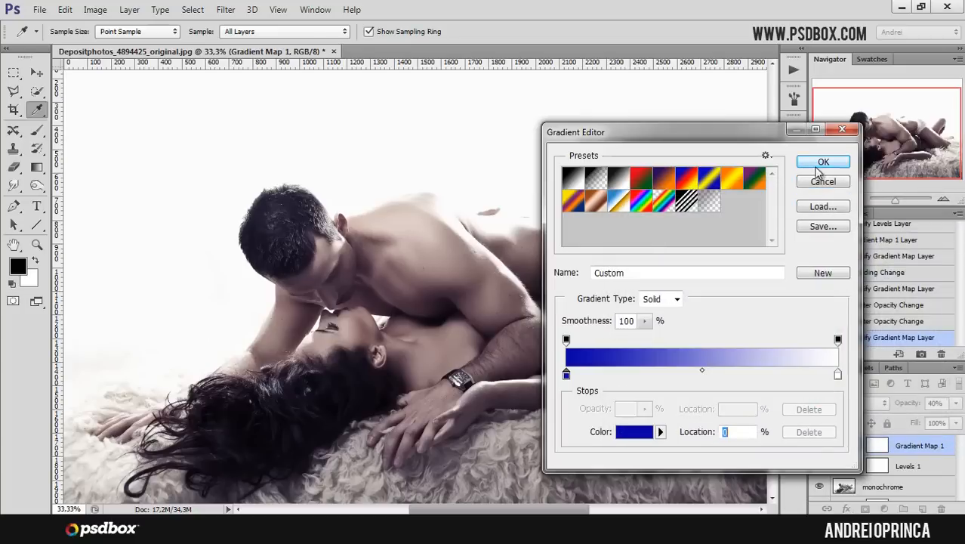
left_click(820, 162)
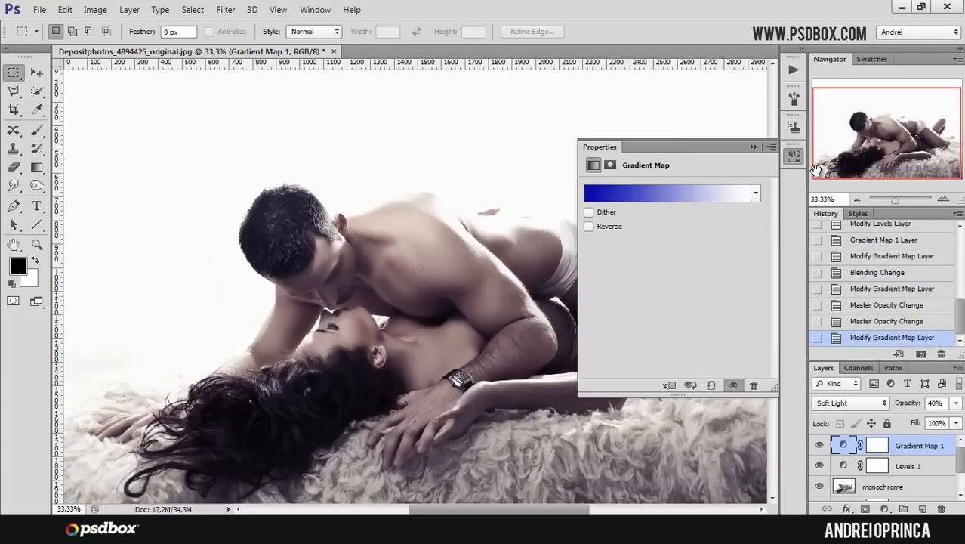
left_click(752, 148)
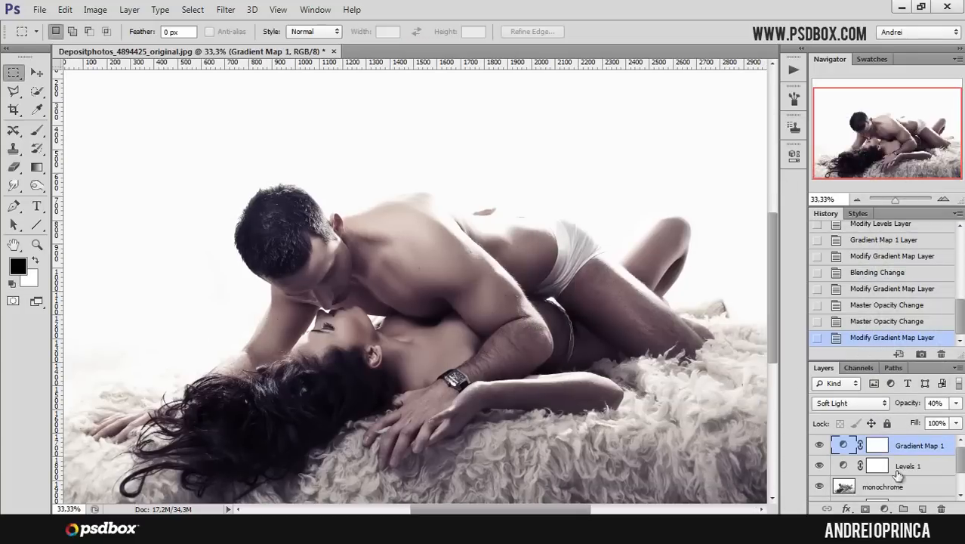
- Add a Color Balance adjustment layer on top and set its shadows Cyan–Red value to -3
left_click(886, 509)
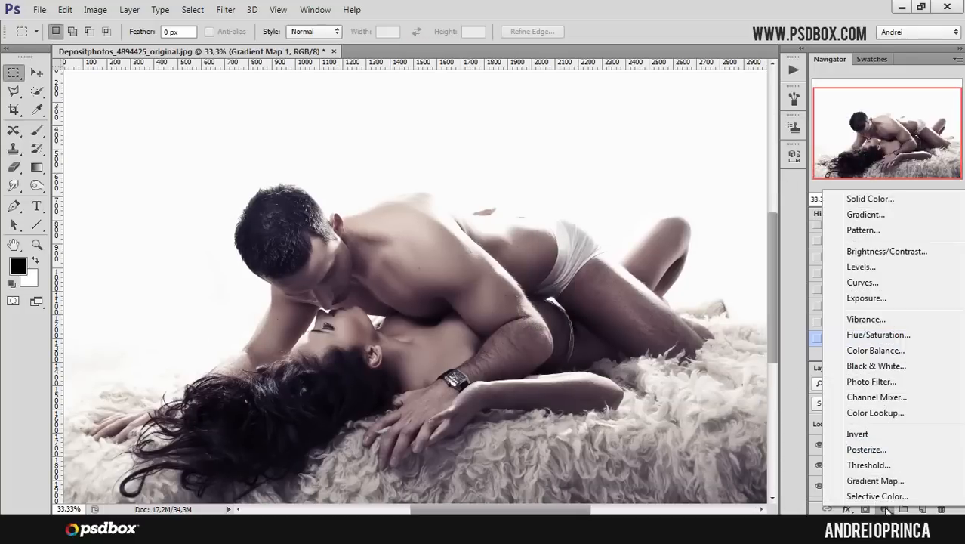
left_click(888, 362)
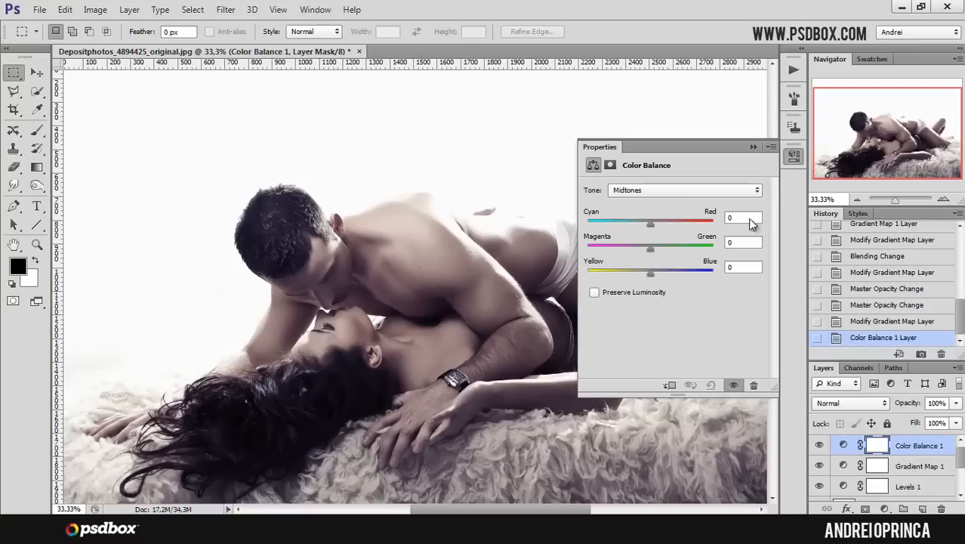
left_click(678, 191)
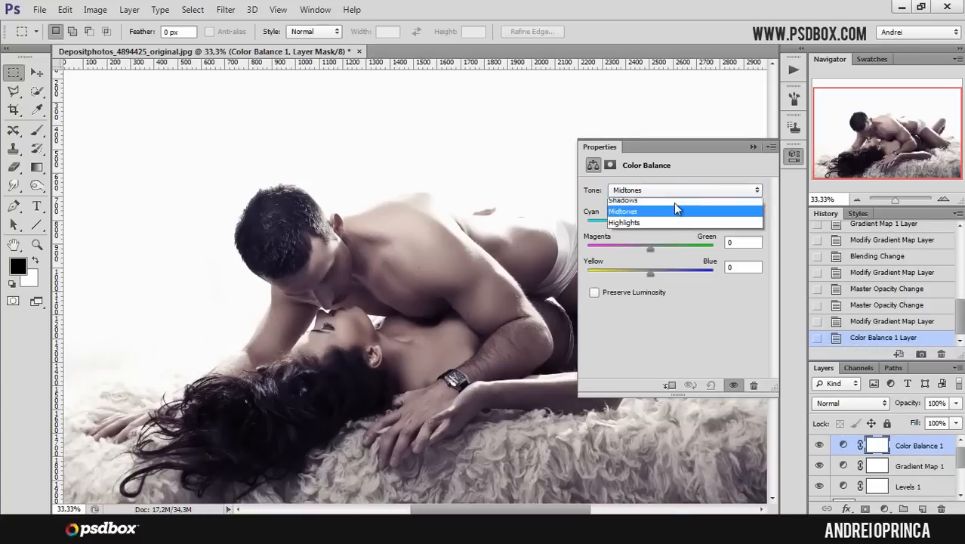
left_click(647, 206)
left_click(649, 190)
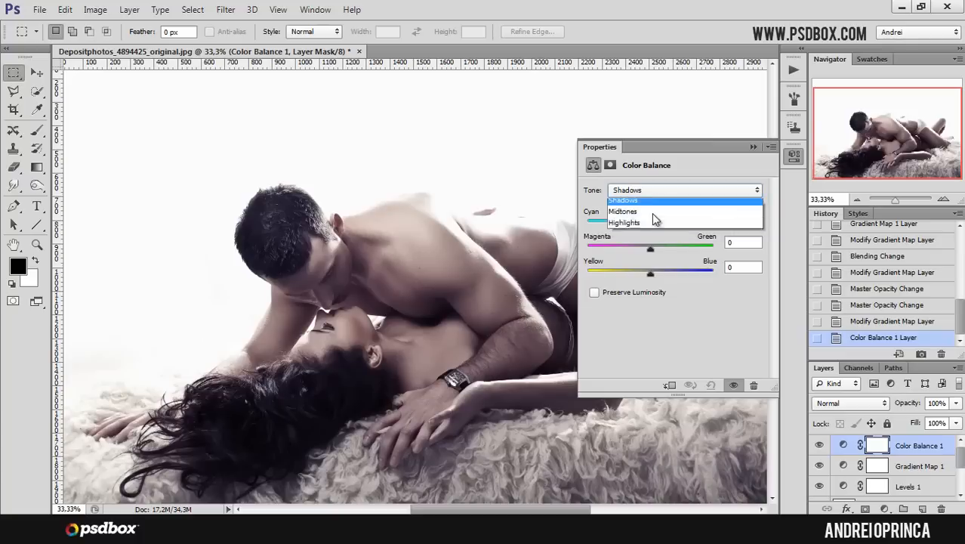
left_click(644, 207)
left_click(742, 217)
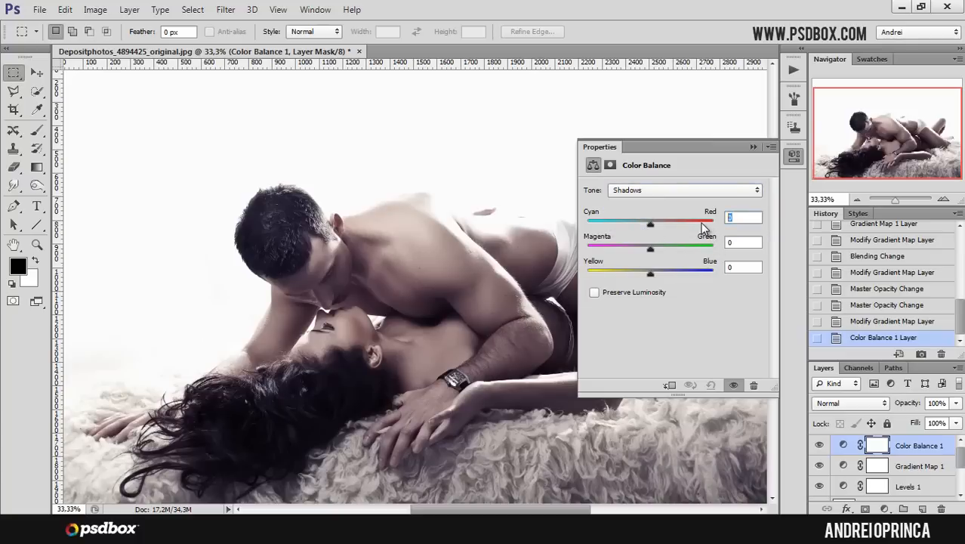
type("-3")
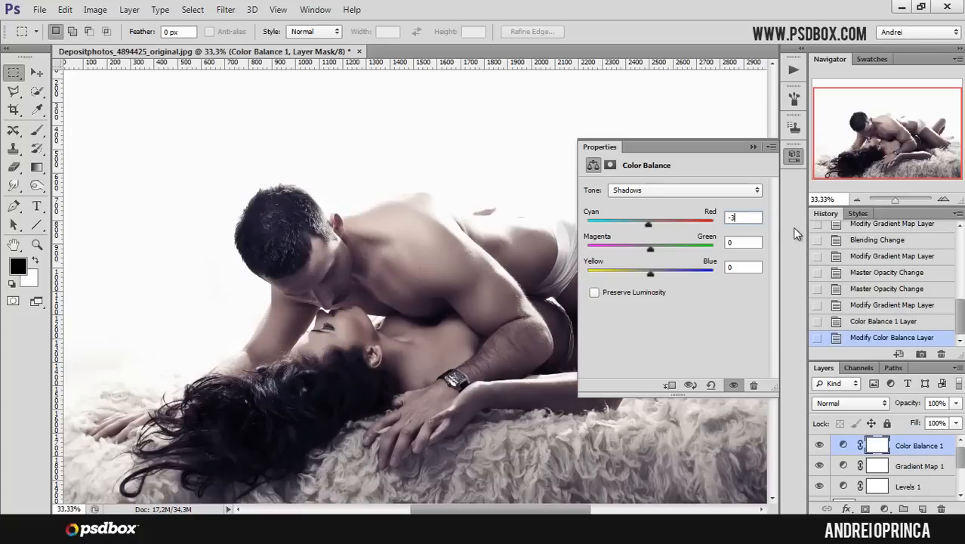
- Set the Color Balance midtones to Cyan–Red -1, Magenta–Green -2 and Yellow–Blue 8
left_click(743, 265)
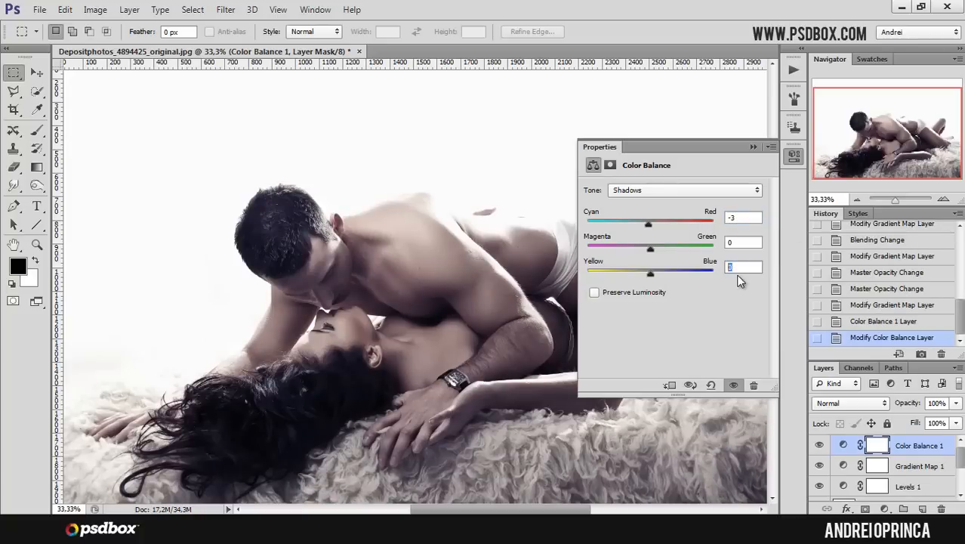
left_click(670, 194)
left_click(629, 220)
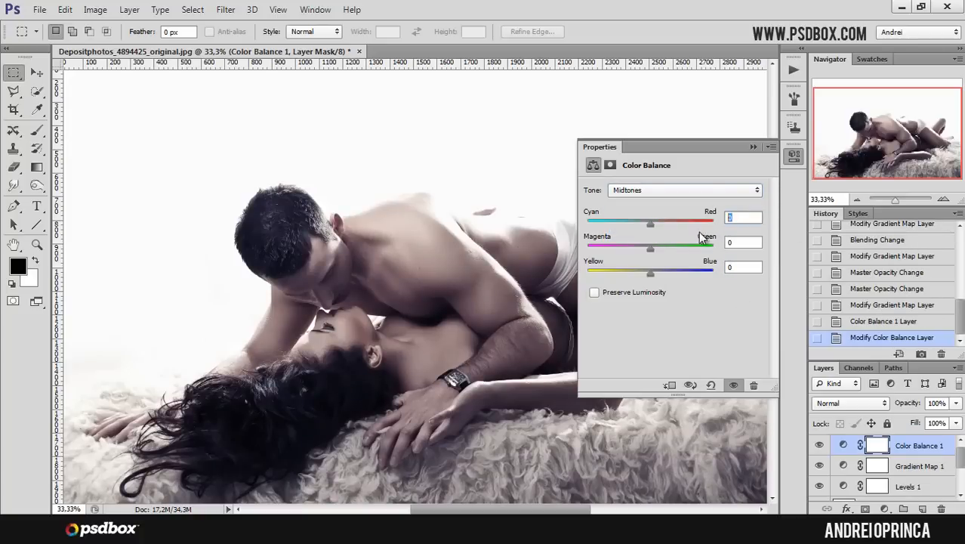
type("-1")
key("Tab")
type("-2")
key("Tab")
type("8")
- Switch the Color Balance tone to Highlights and toggle the Preserve Luminosity option
left_click(692, 189)
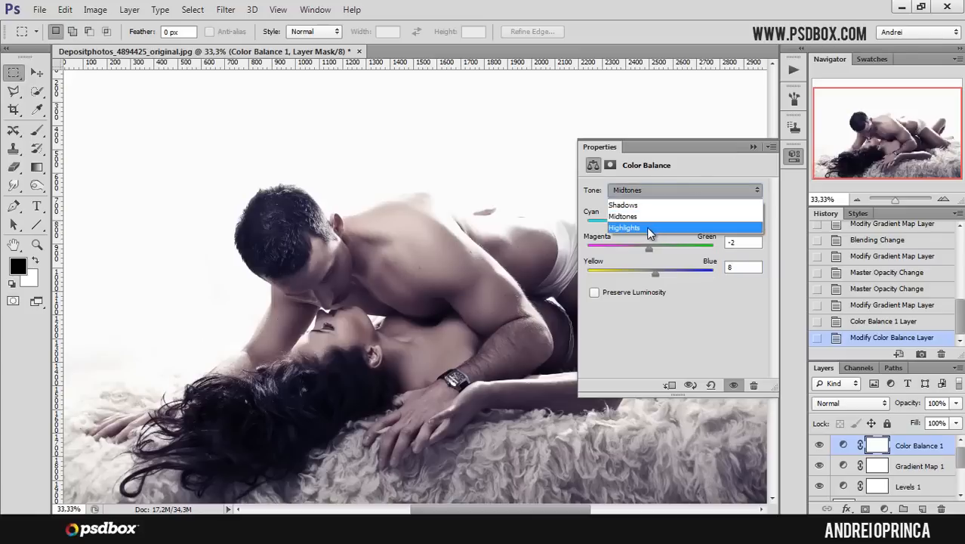
left_click(646, 227)
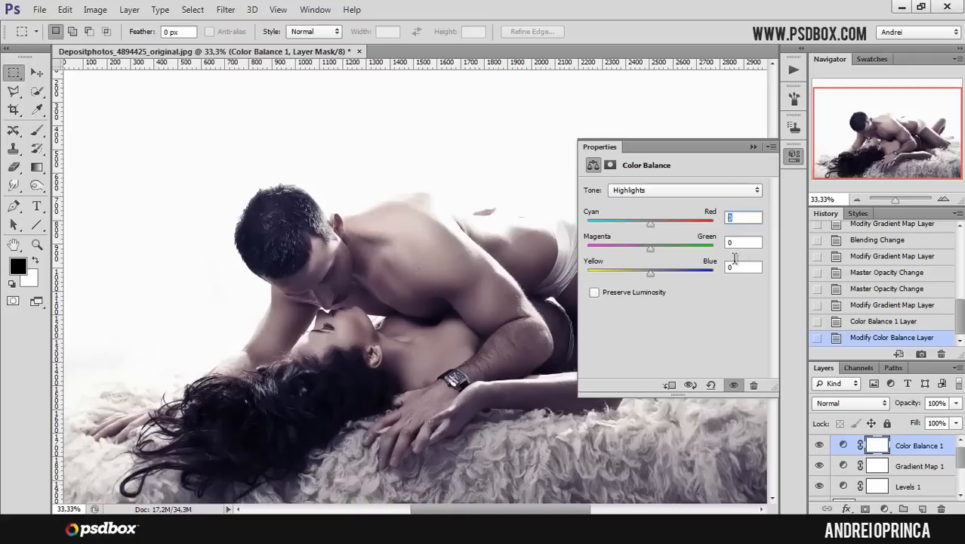
left_click(595, 293)
left_click(595, 294)
left_click(753, 147)
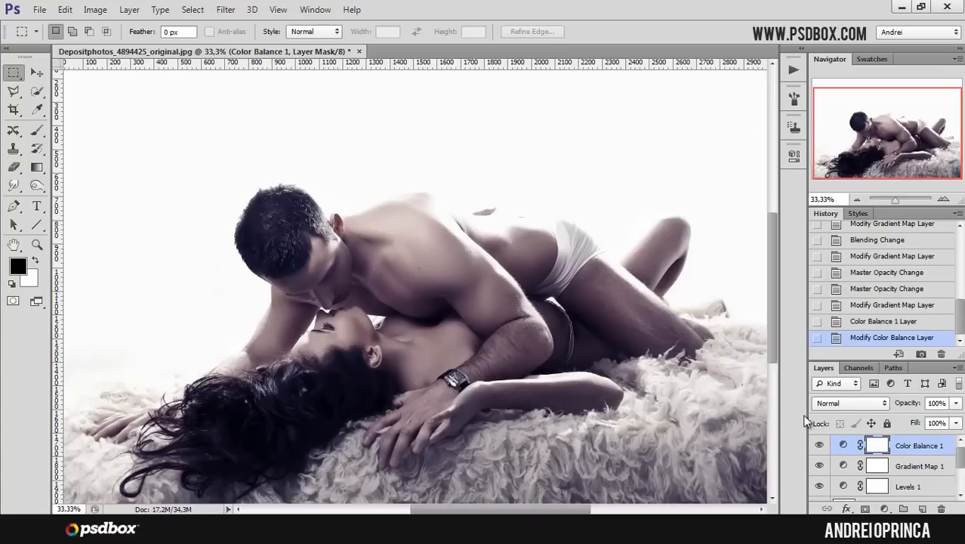
- Toggle the Color Balance layer's visibility to compare the image with and without it
left_click(818, 444)
left_click(818, 447)
left_click(819, 446)
left_click(818, 444)
left_click(819, 445)
left_click(819, 446)
- Reopen the gradient map's gradient and change its dark stop colour to a deep blue, #000e93
left_click(843, 467)
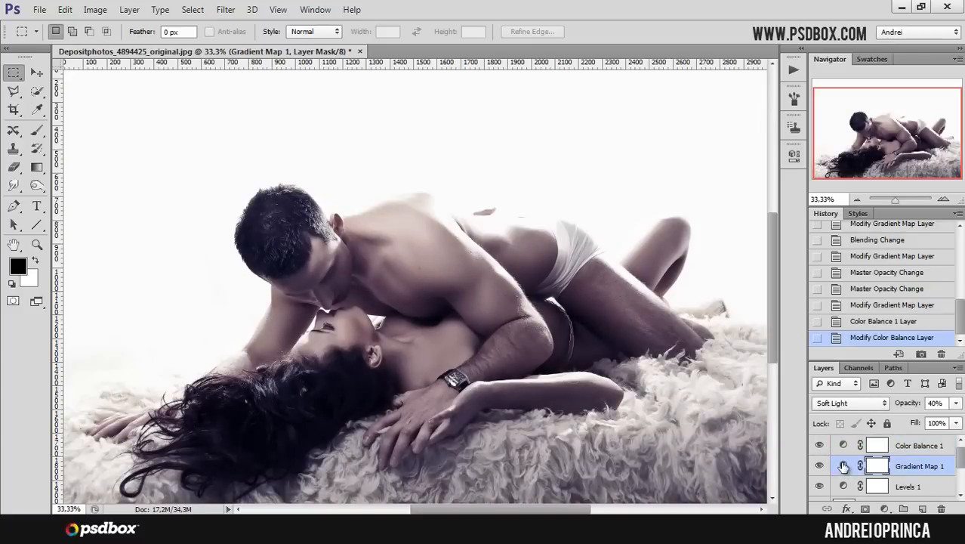
double_click(843, 467)
left_click(640, 194)
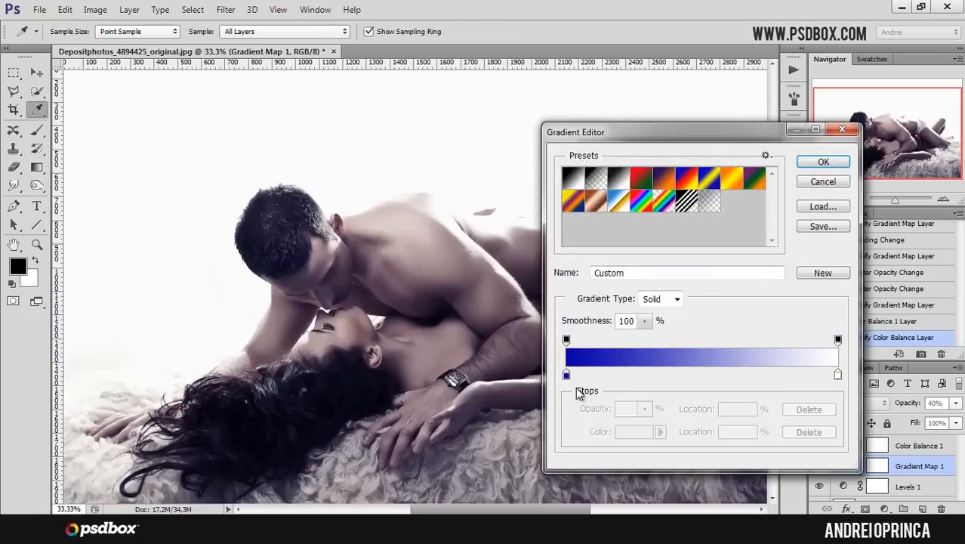
left_click(566, 375)
left_click(634, 431)
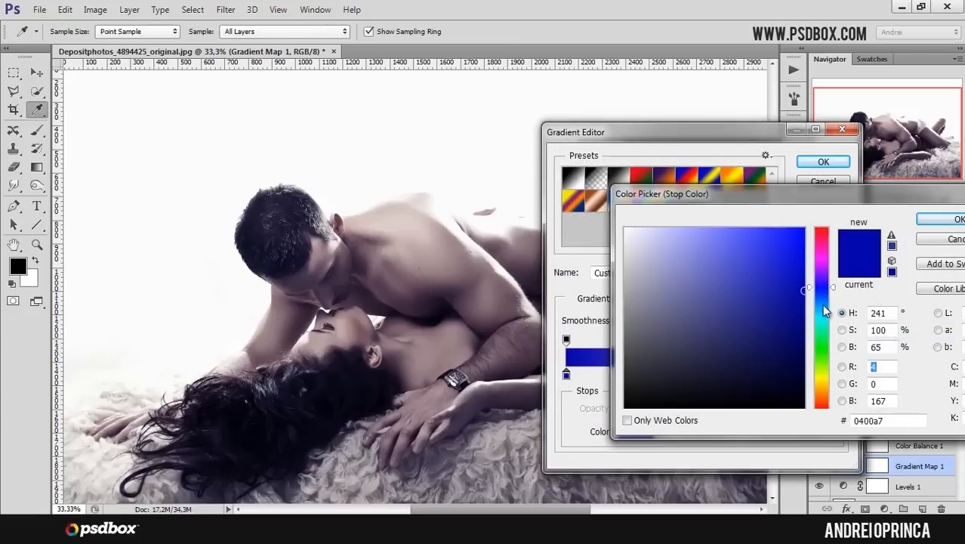
left_click(823, 296)
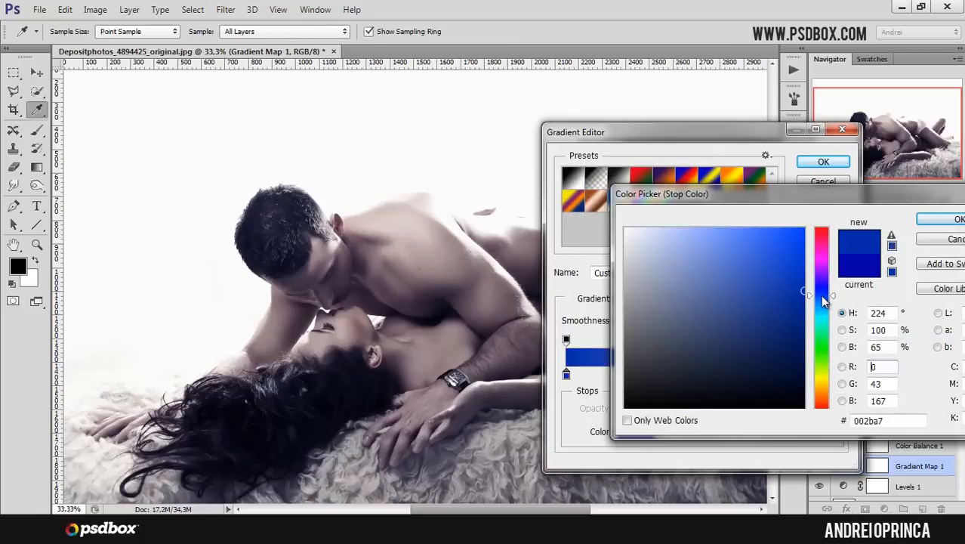
left_click_drag(823, 300, 821, 290)
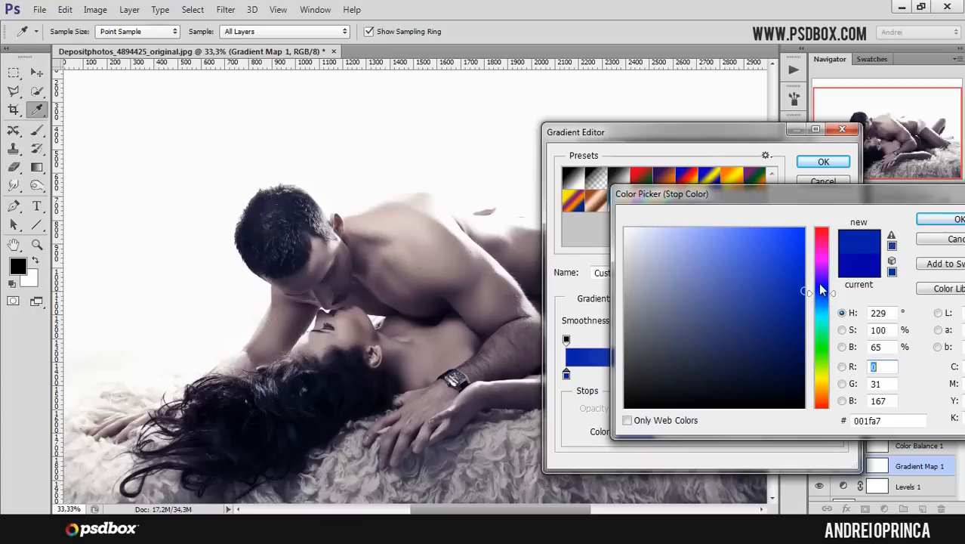
left_click(821, 278)
left_click(822, 288)
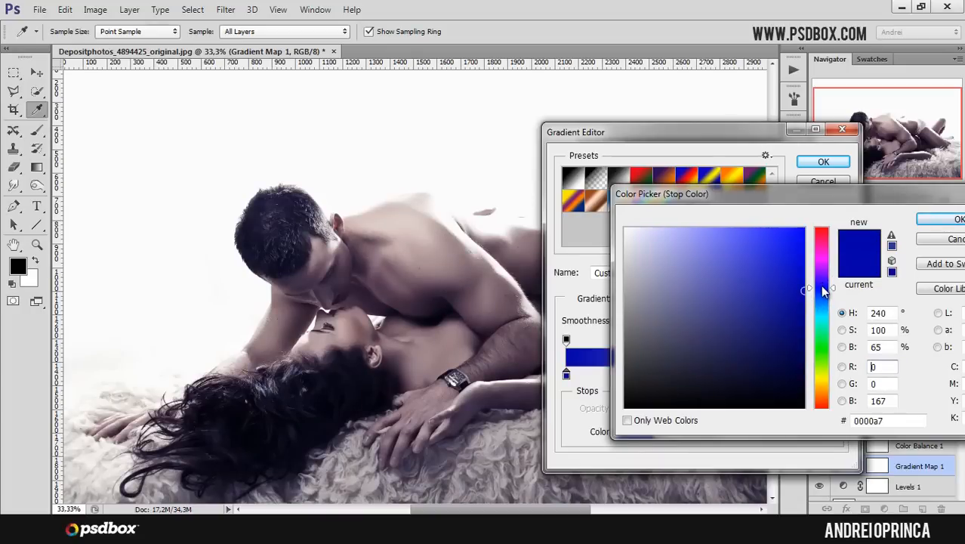
left_click(824, 297)
left_click(822, 291)
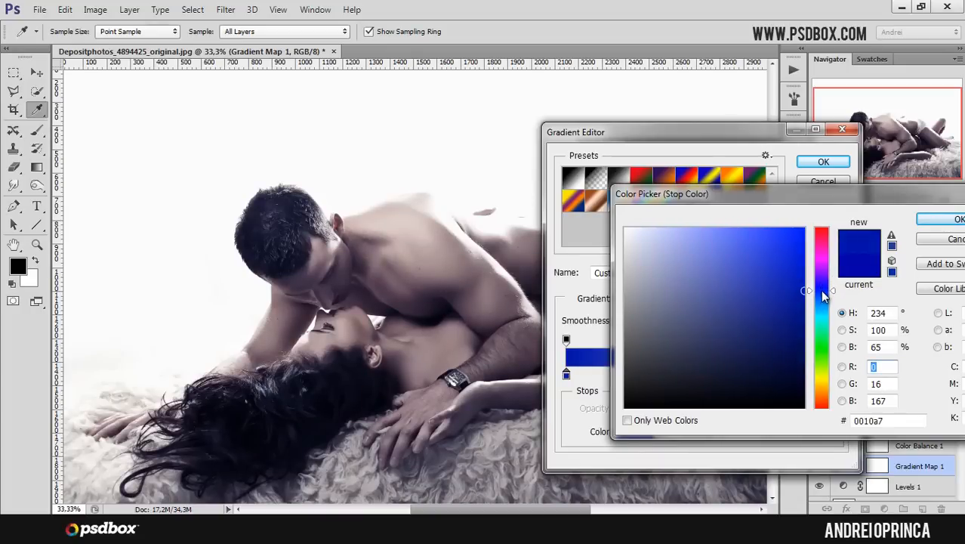
left_click_drag(801, 299, 805, 304)
left_click(923, 224)
left_click(823, 161)
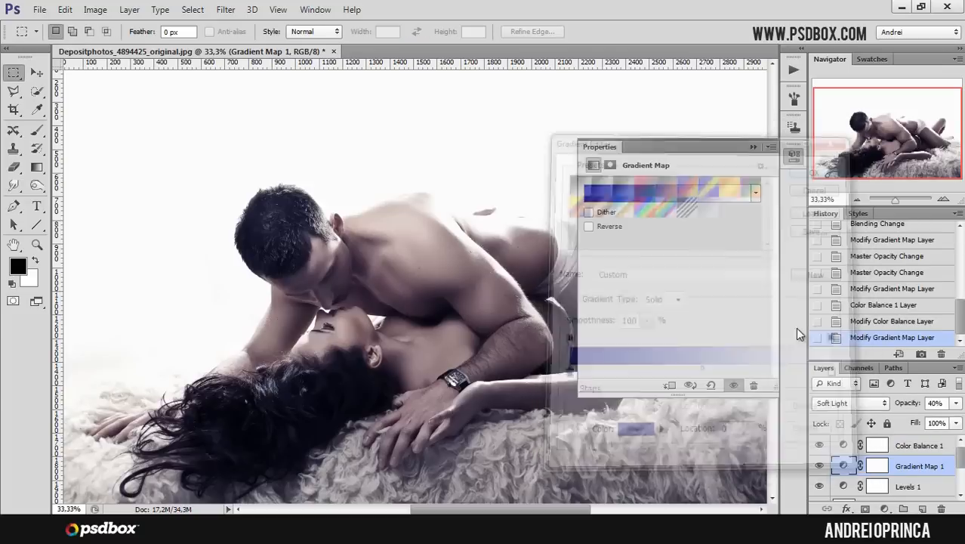
- Open the Levels adjustment layer and set its midtone input value to 0.89
left_click(877, 446)
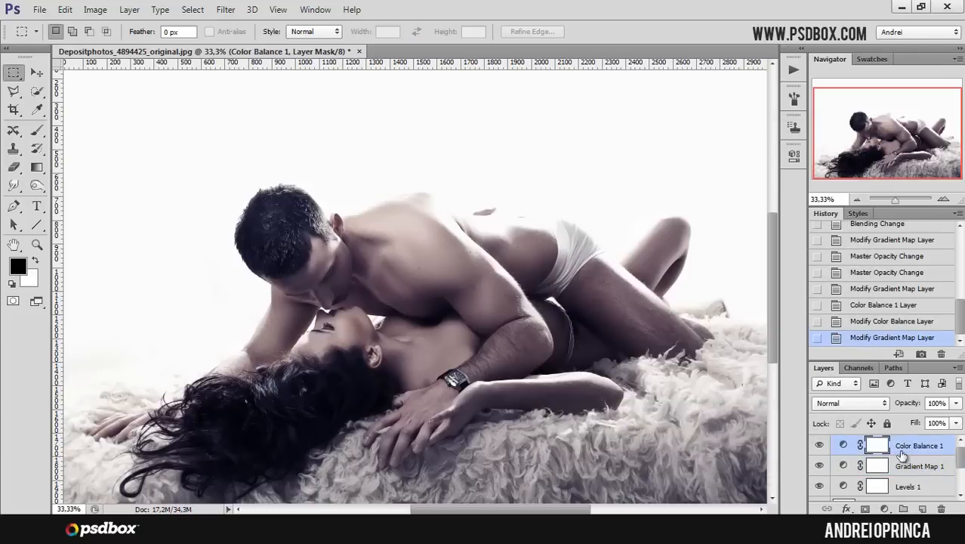
left_click_drag(915, 363, 915, 327)
left_click(895, 431)
left_click(902, 452)
double_click(843, 451)
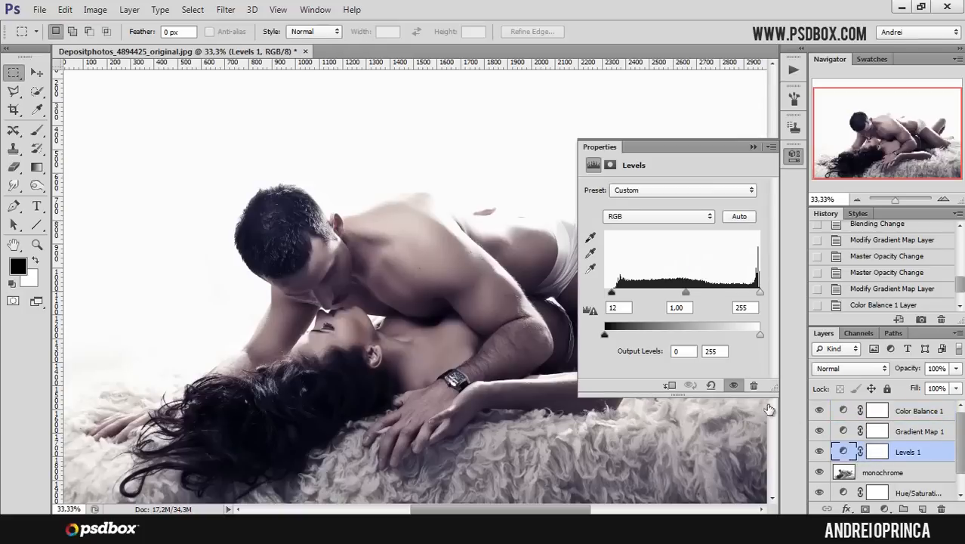
left_click_drag(685, 291, 692, 293)
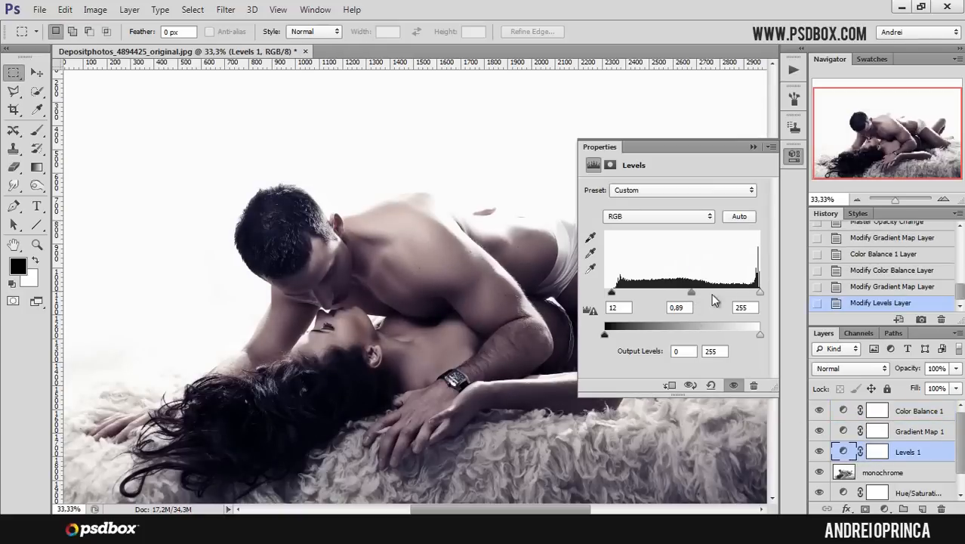
left_click_drag(758, 292, 764, 300)
left_click(752, 147)
- Reopen the gradient map's gradient and pick a darker, deeper blue for its dark stop
left_click(844, 430)
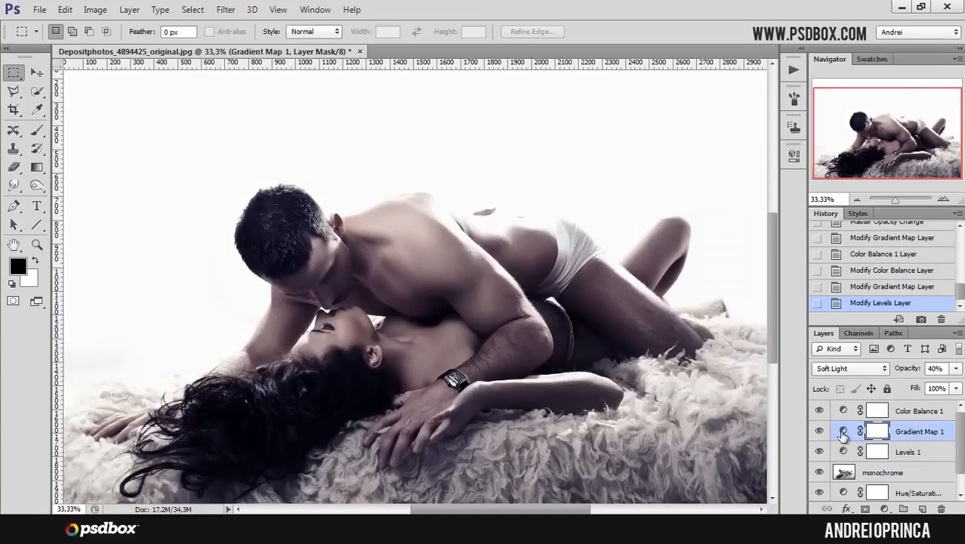
double_click(844, 431)
left_click(617, 196)
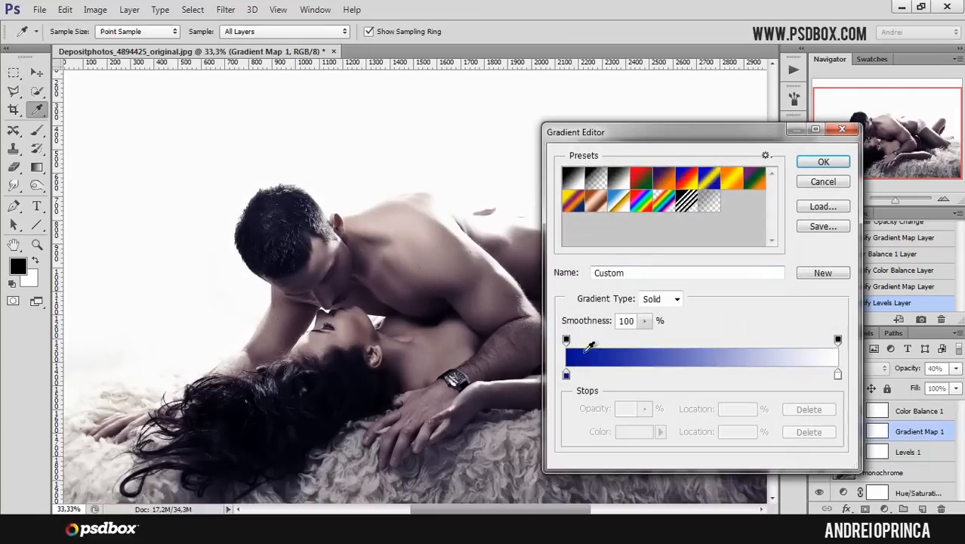
left_click(566, 373)
left_click(634, 431)
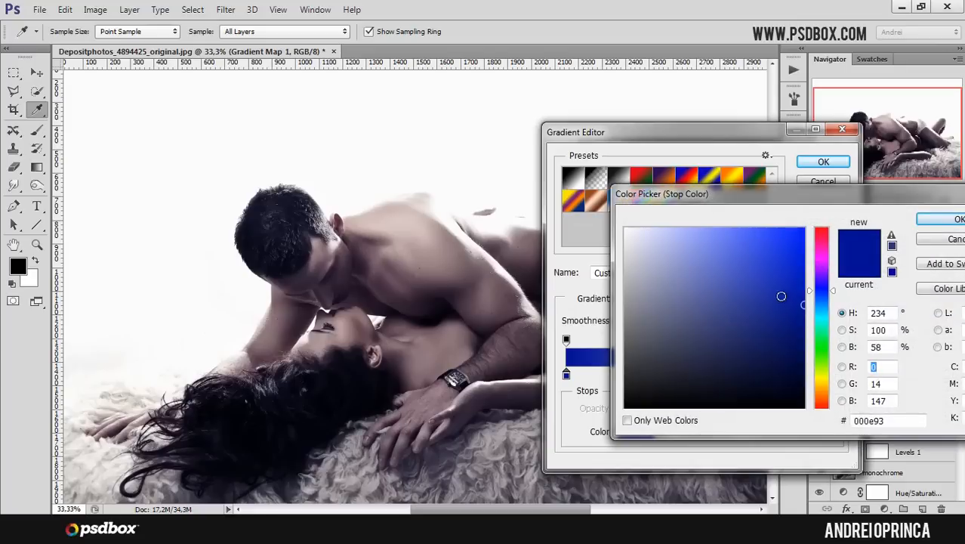
left_click(788, 295)
left_click(779, 291)
left_click(772, 288)
left_click(941, 219)
left_click(838, 186)
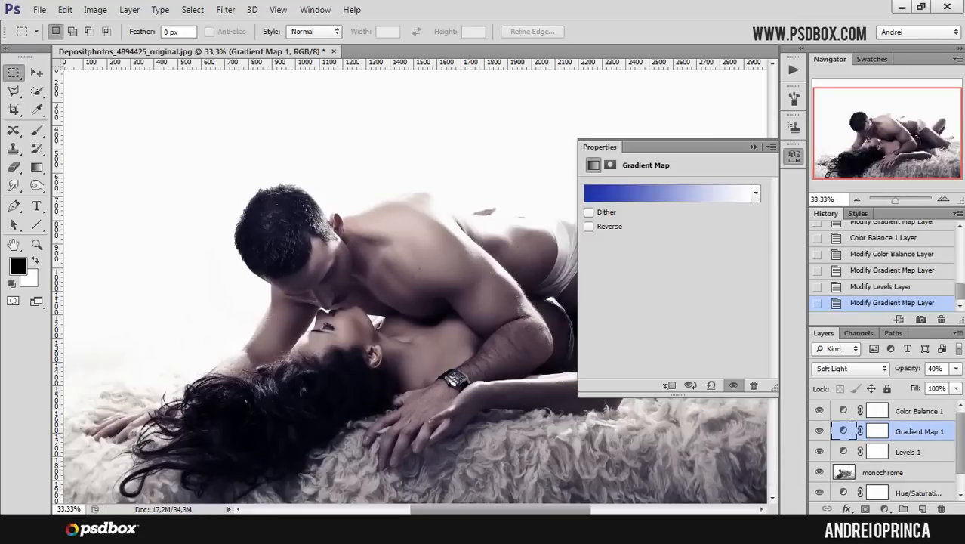
left_click(792, 156)
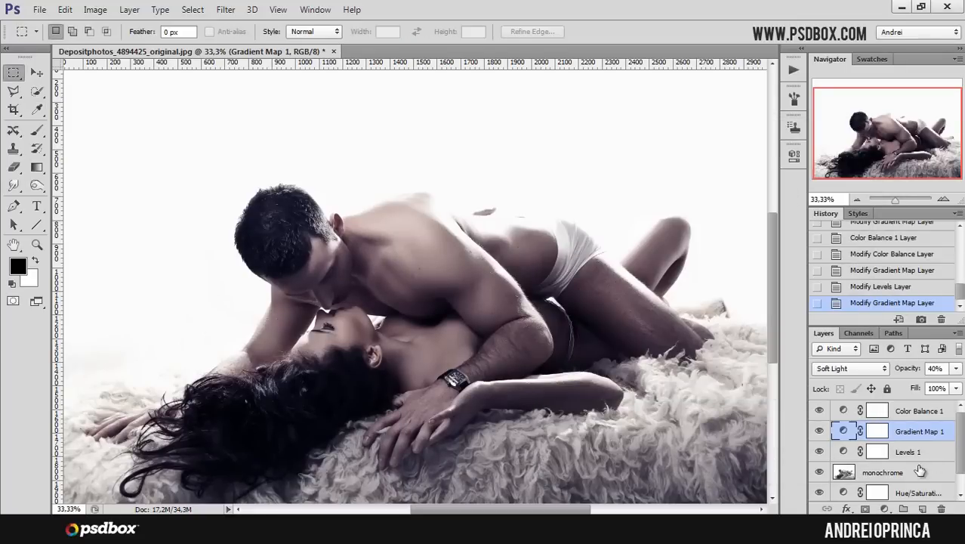
- Set the monochrome layer's opacity to 35%
left_click(921, 470)
left_click(843, 451)
left_click(882, 474)
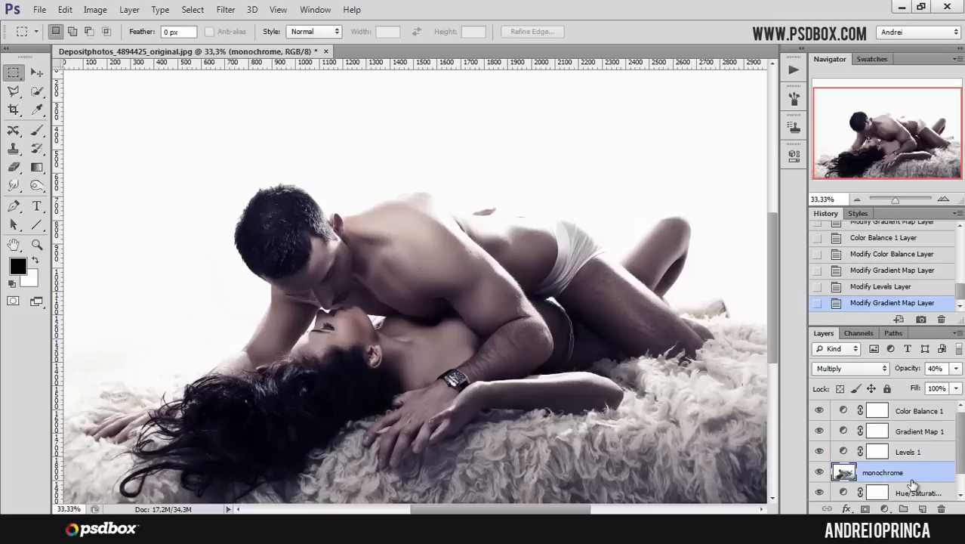
left_click(956, 368)
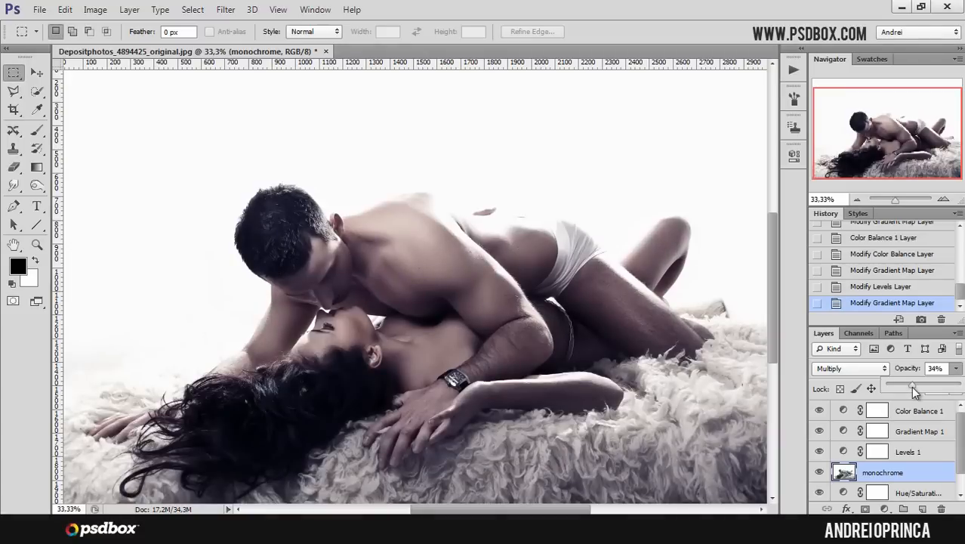
mouse_move(926, 389)
left_mouse_down()
mouse_move(940, 389)
mouse_move(917, 391)
left_mouse_up()
left_click_drag(915, 390, 916, 390)
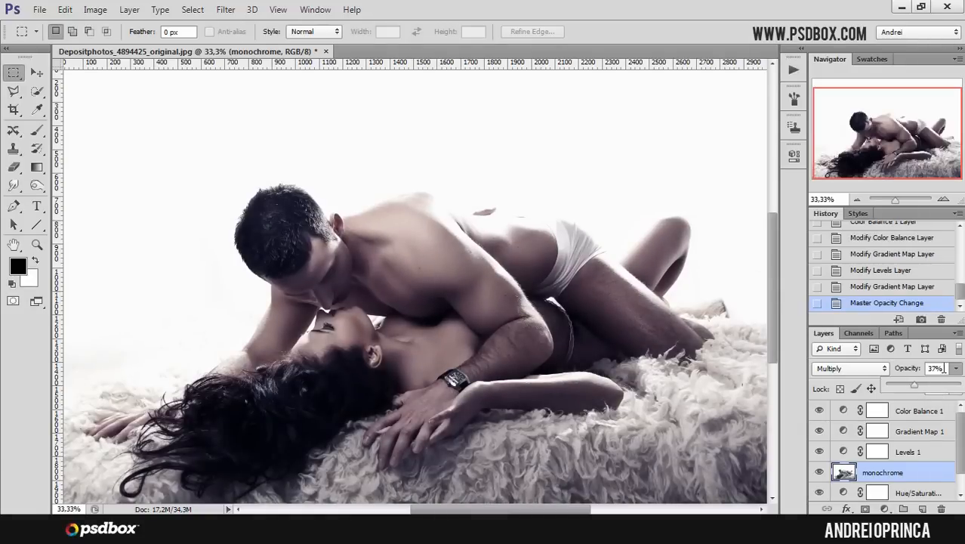
left_click(944, 367)
type("35")
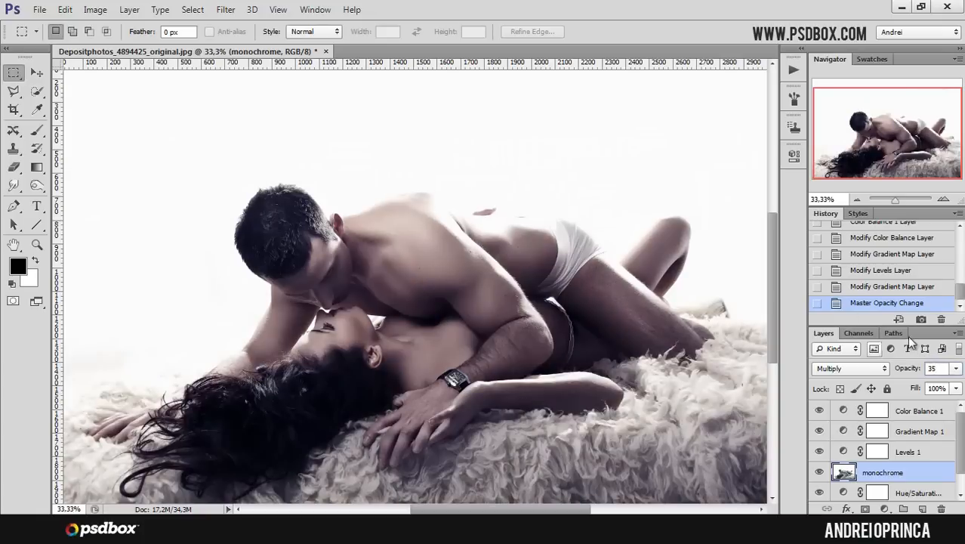
- Zoom in on the man's back and remove small skin blemishes with the Spot Healing Brush
key("alt+period")
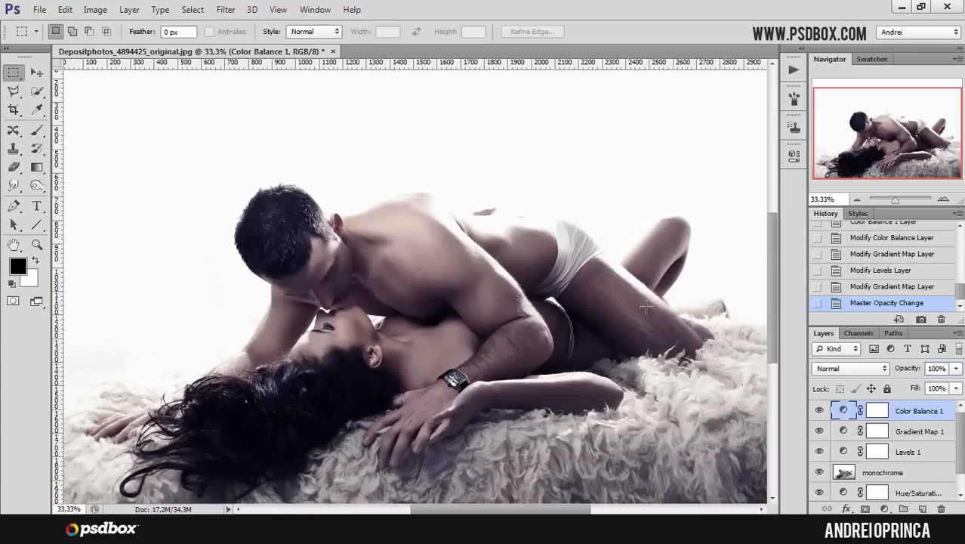
scroll(481, 317, "up", 2)
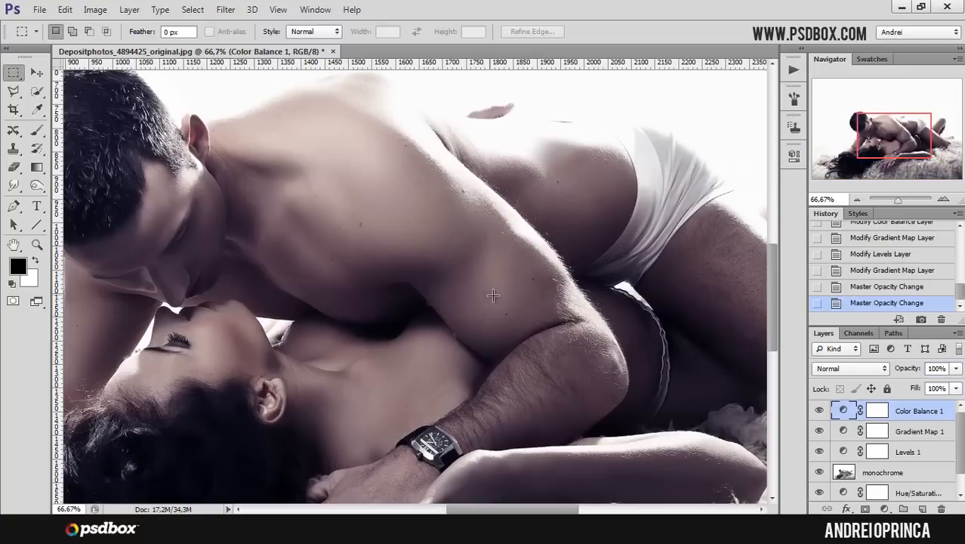
left_click_drag(494, 294, 596, 400)
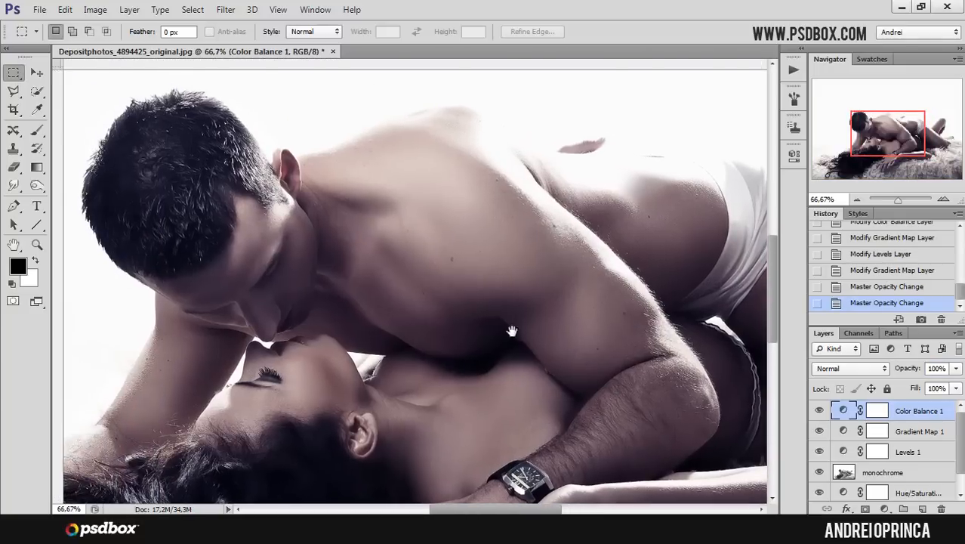
scroll(510, 325, "up", 1)
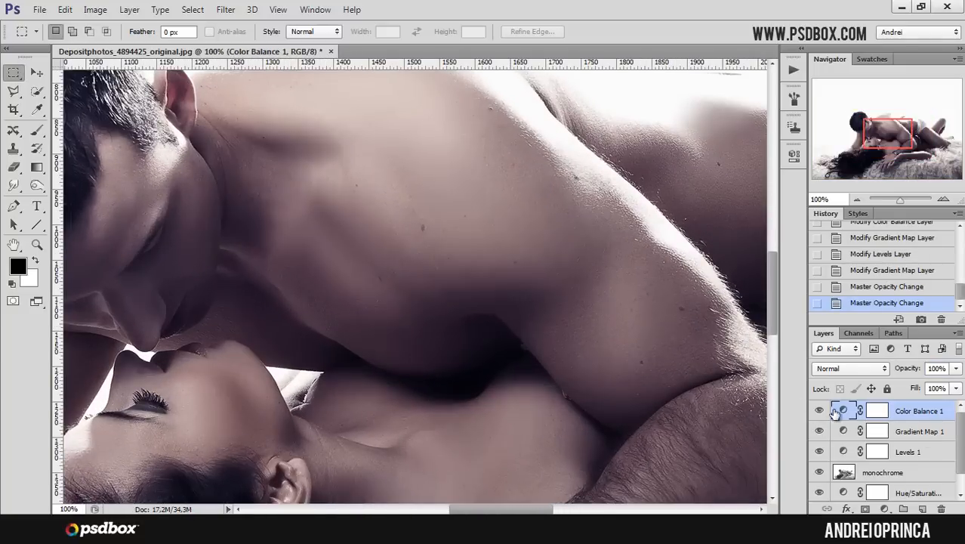
left_click(13, 148)
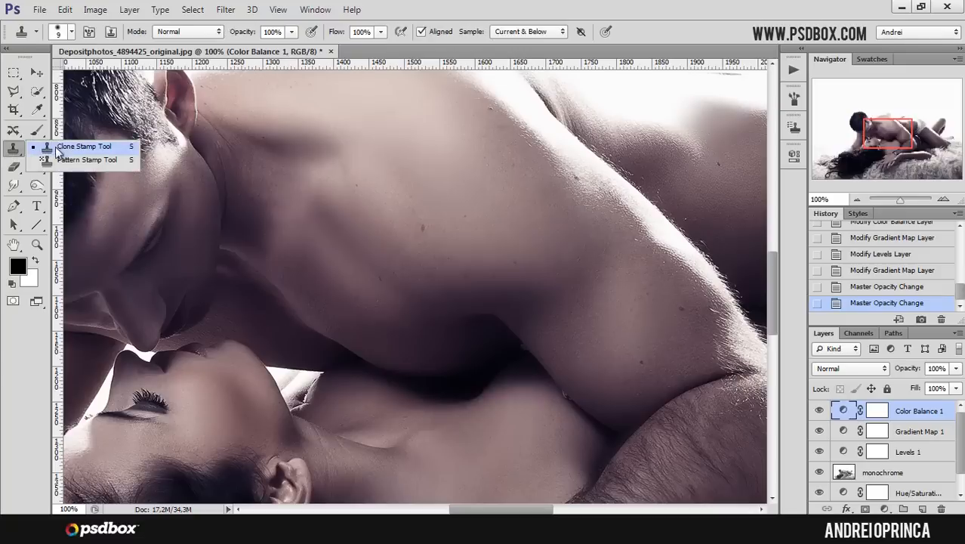
left_click(13, 130)
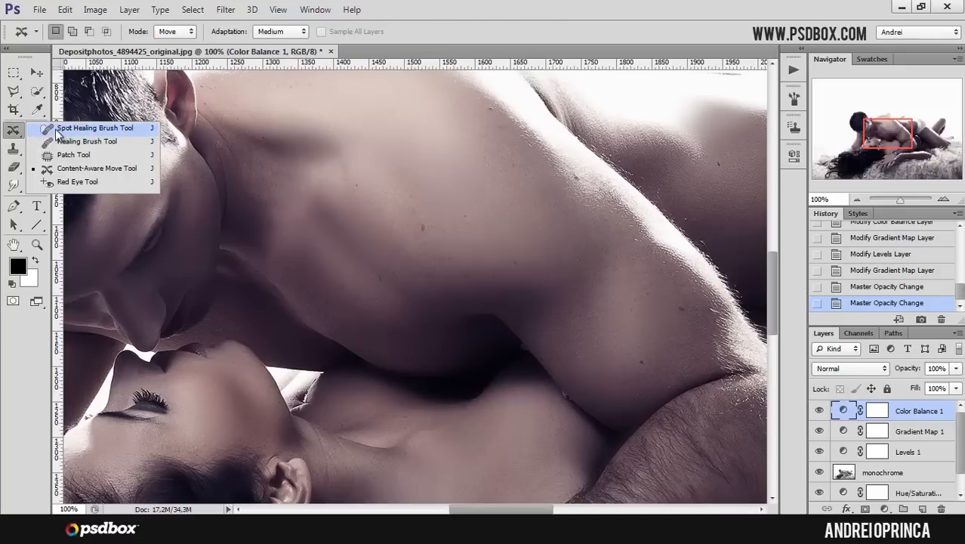
left_click(83, 128)
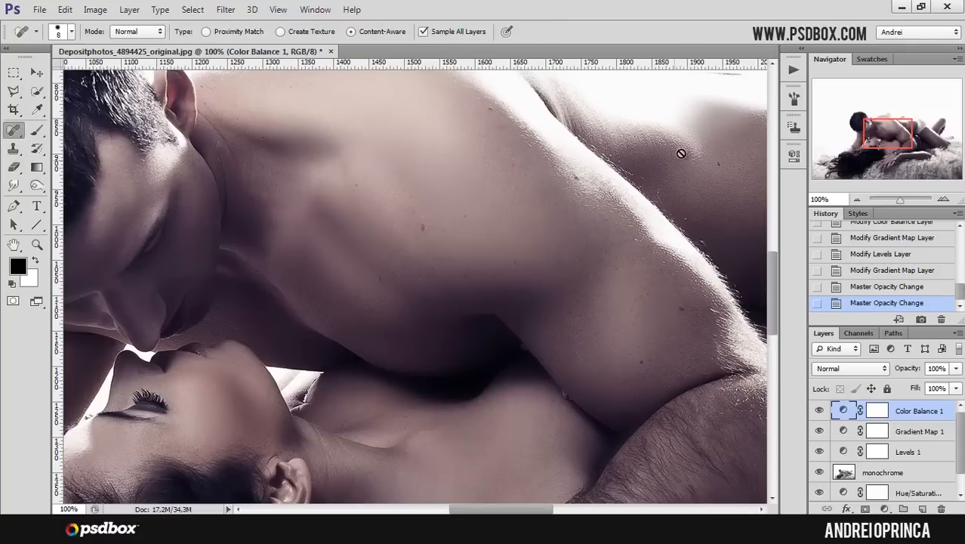
mouse_move(889, 136)
left_mouse_down()
mouse_move(887, 149)
mouse_move(876, 145)
mouse_move(884, 135)
left_mouse_up()
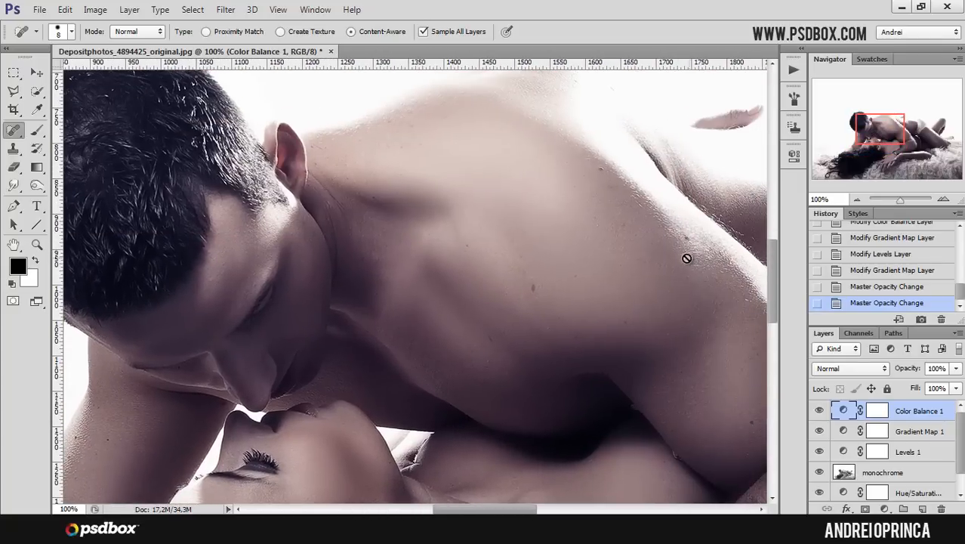
left_click(603, 273, "alt")
left_click(607, 275, "alt")
left_click_drag(648, 288, 594, 253)
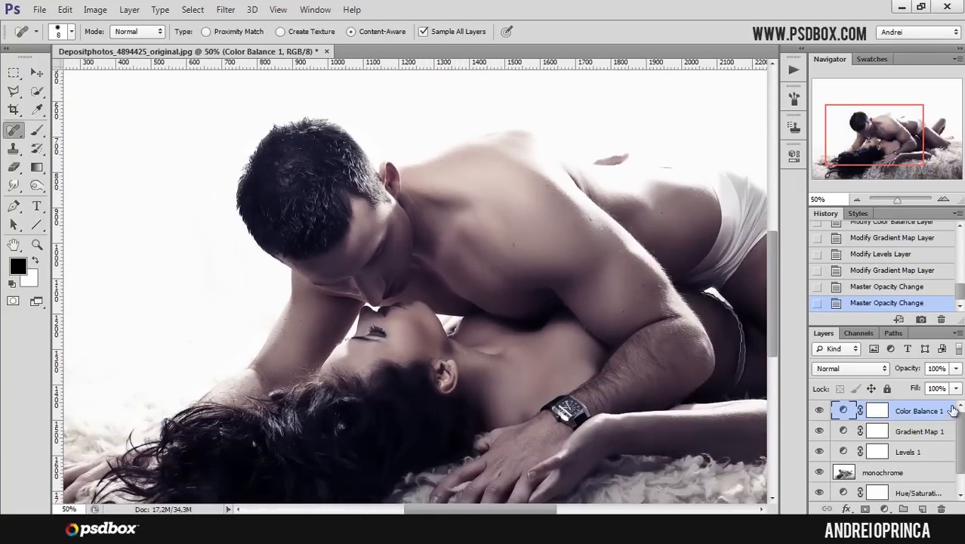
- Add a new empty layer on top of the stack and name it dodge burn
left_click_drag(895, 140, 912, 138)
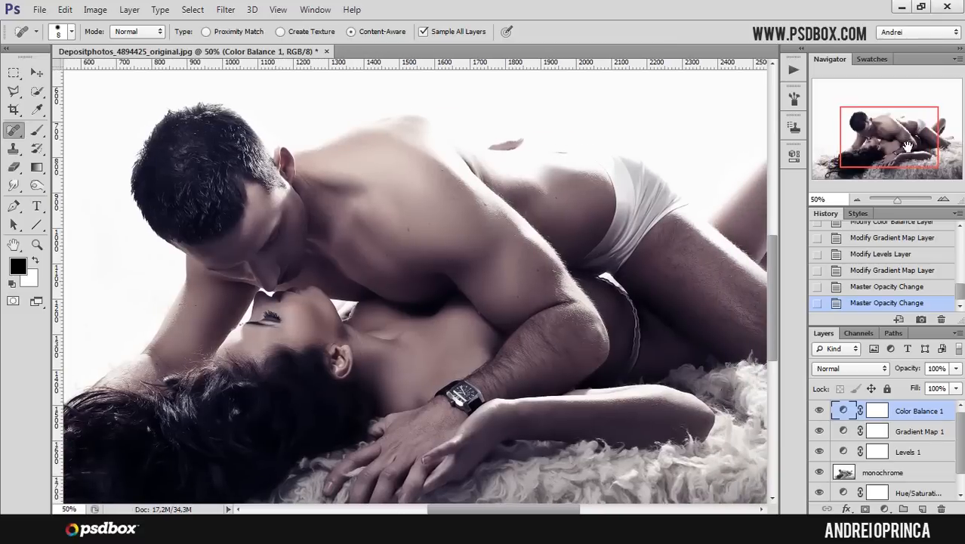
left_click(924, 508)
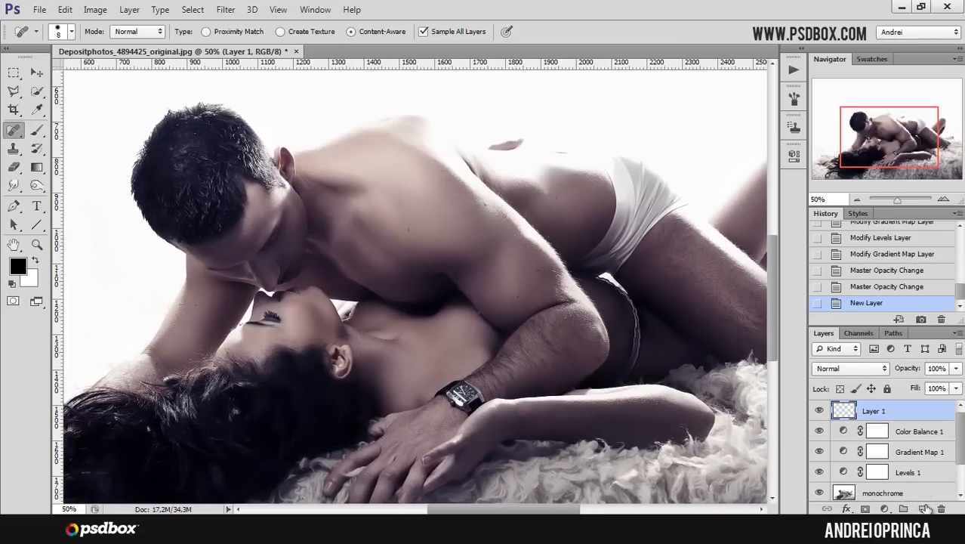
double_click(875, 410)
type("dod")
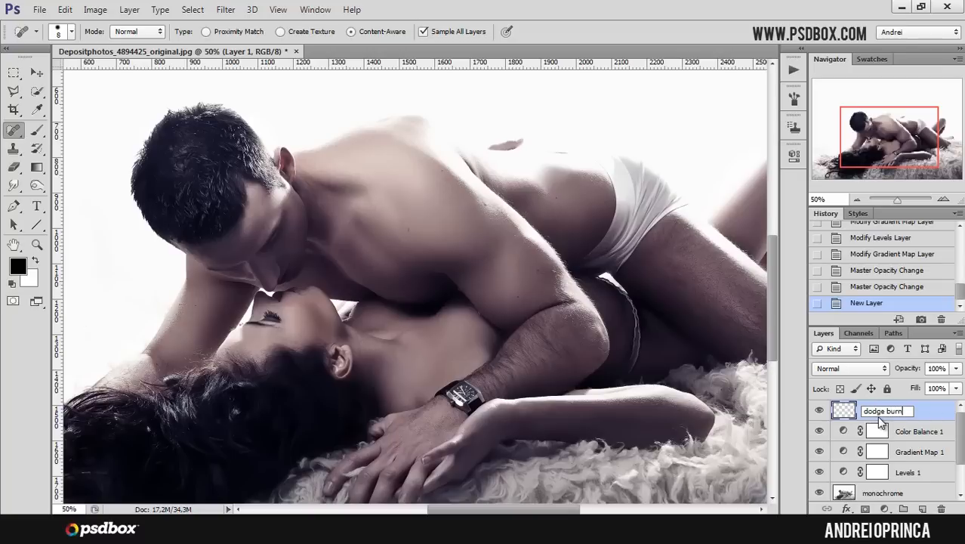
type("ge burn")
- Finish naming the new layer dodge burn and fill it with 50% Gray
key("Return")
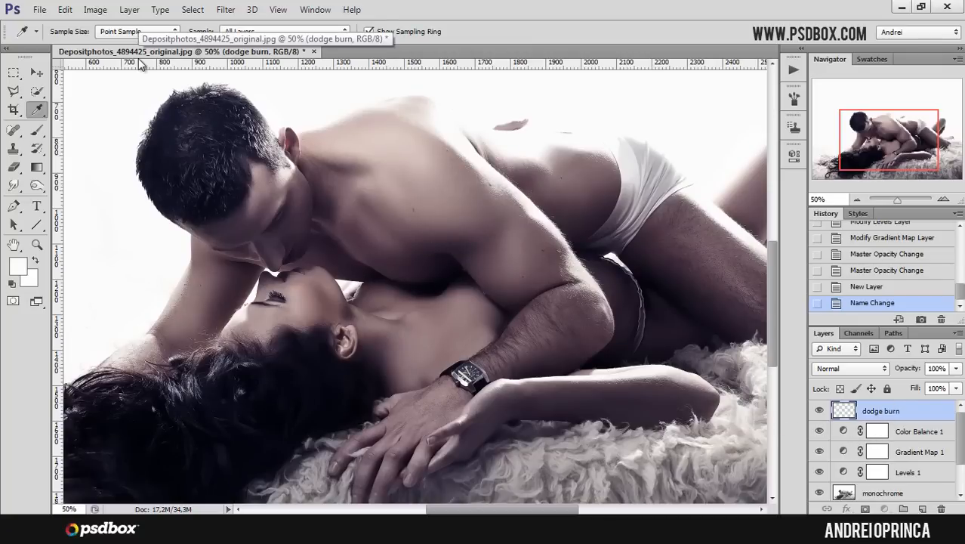
key("shift+F5")
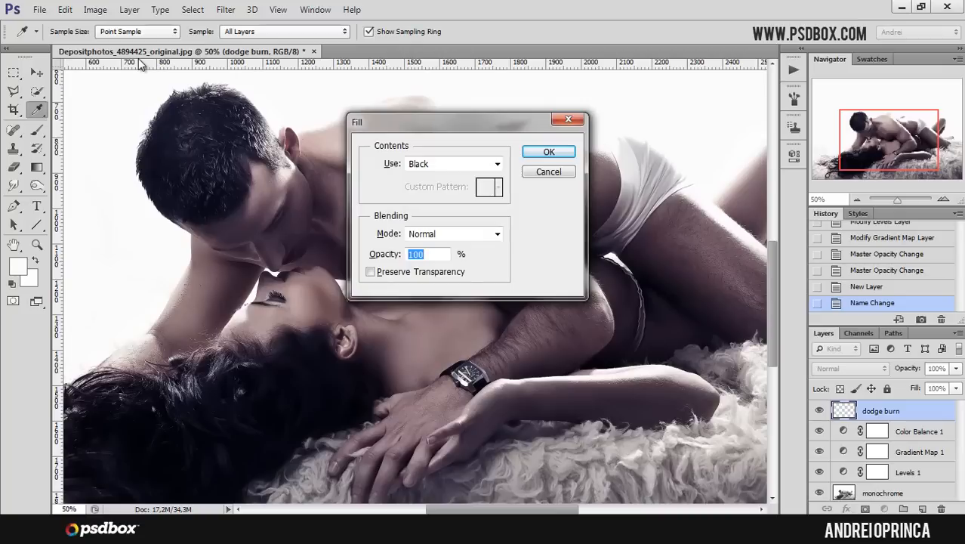
left_click_drag(507, 125, 531, 153)
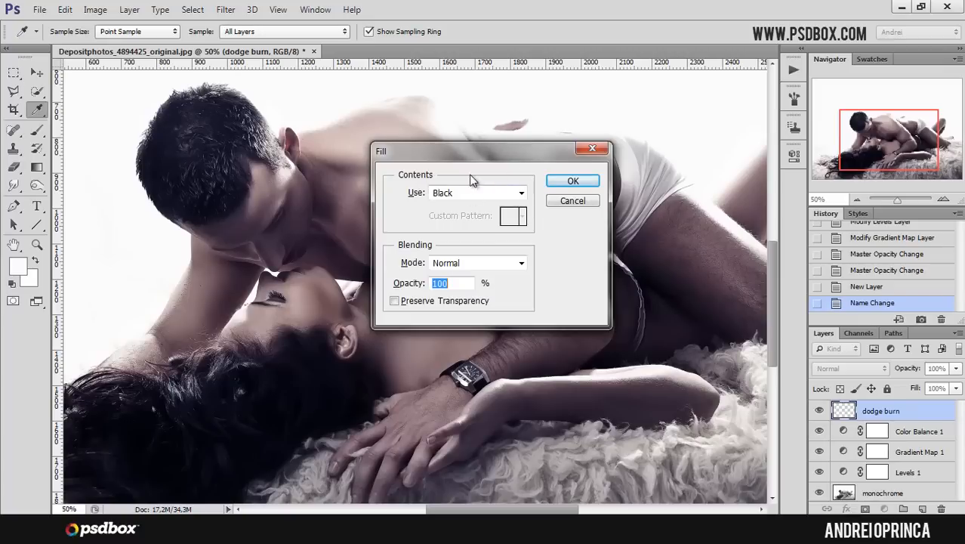
left_click(519, 193)
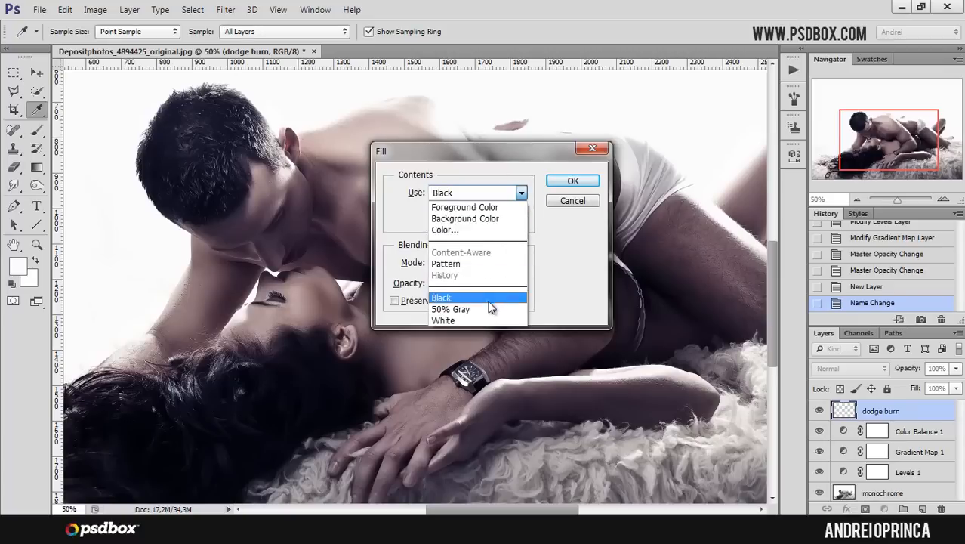
left_click(463, 309)
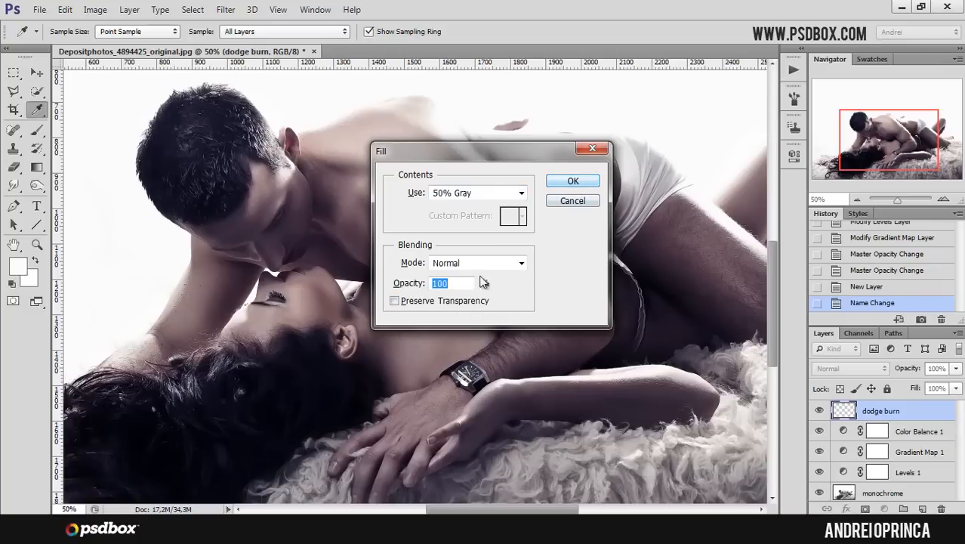
left_click(572, 180)
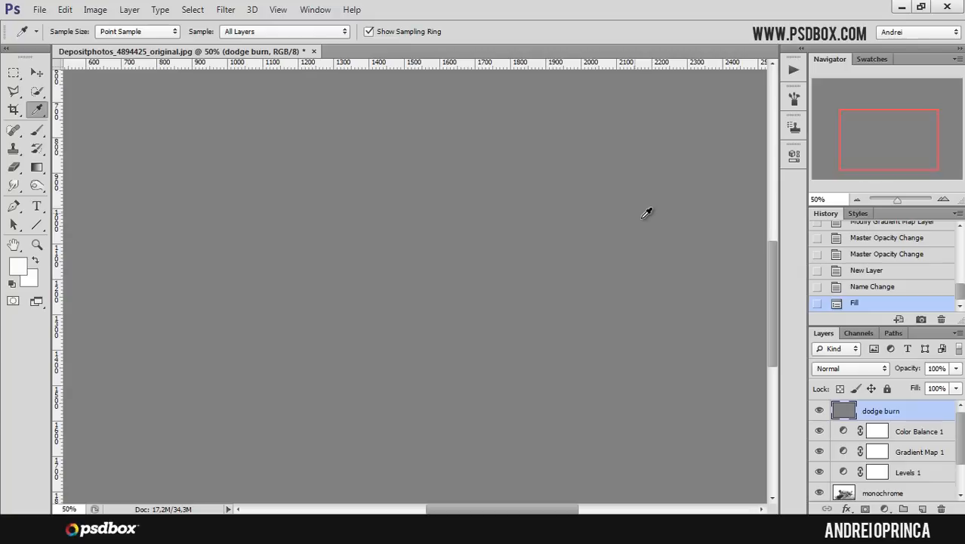
- Set the dodge burn layer's blending mode to Soft Light
left_click(855, 368)
left_click(838, 194)
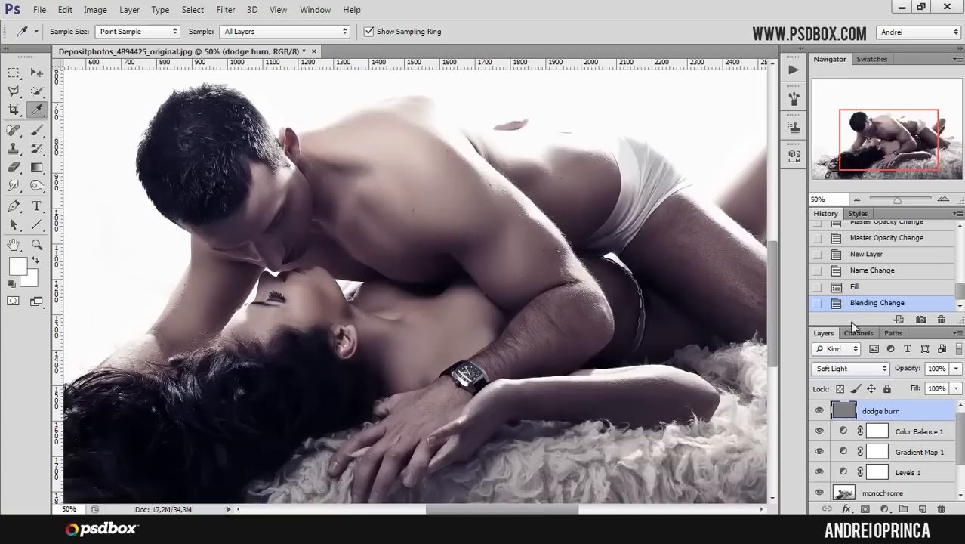
left_click_drag(895, 150, 900, 152)
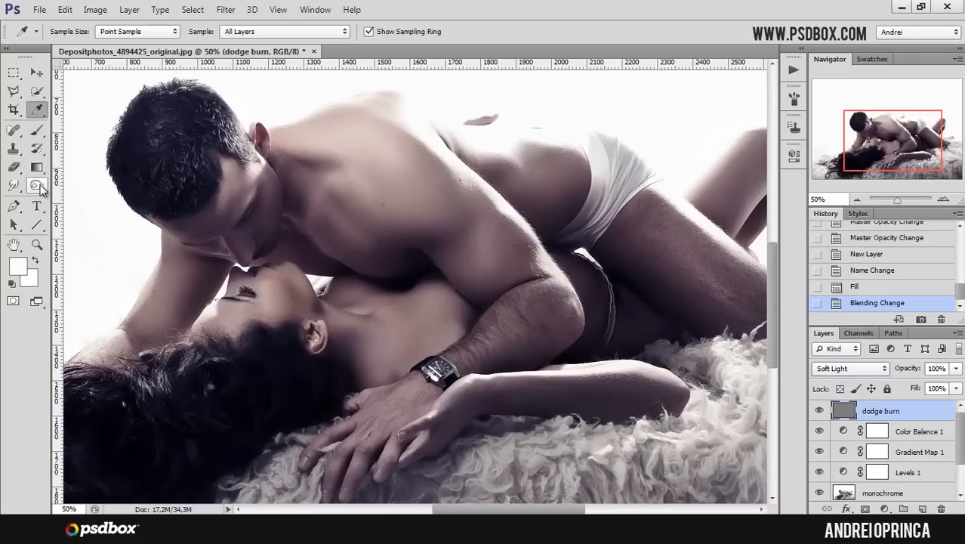
left_click_drag(39, 186, 96, 185)
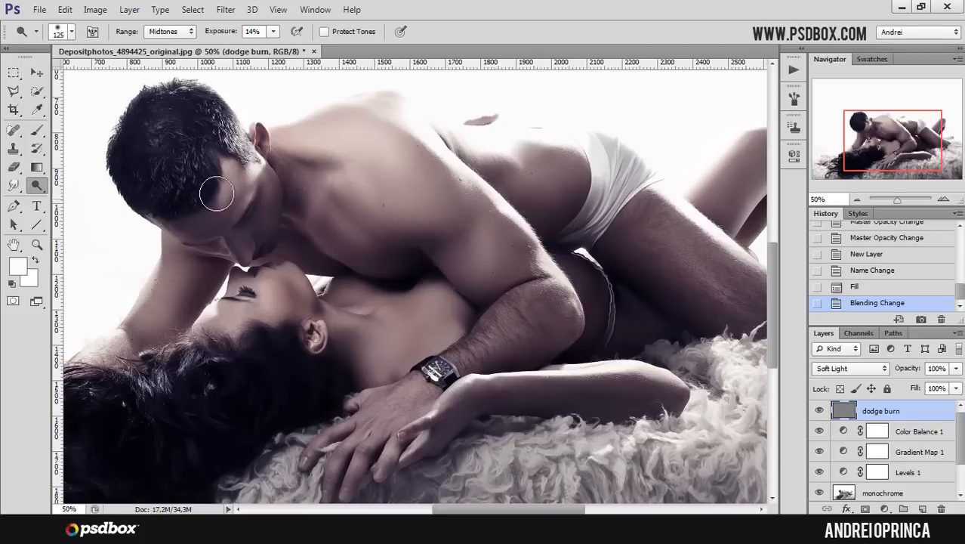
right_click(514, 198)
left_click(903, 410)
left_click(38, 133)
left_click(22, 267)
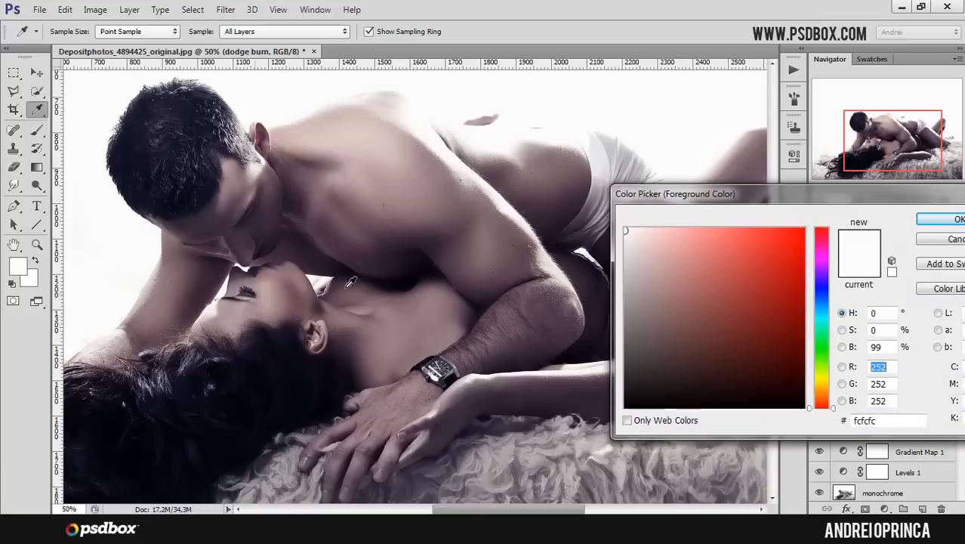
left_click_drag(693, 194, 467, 185)
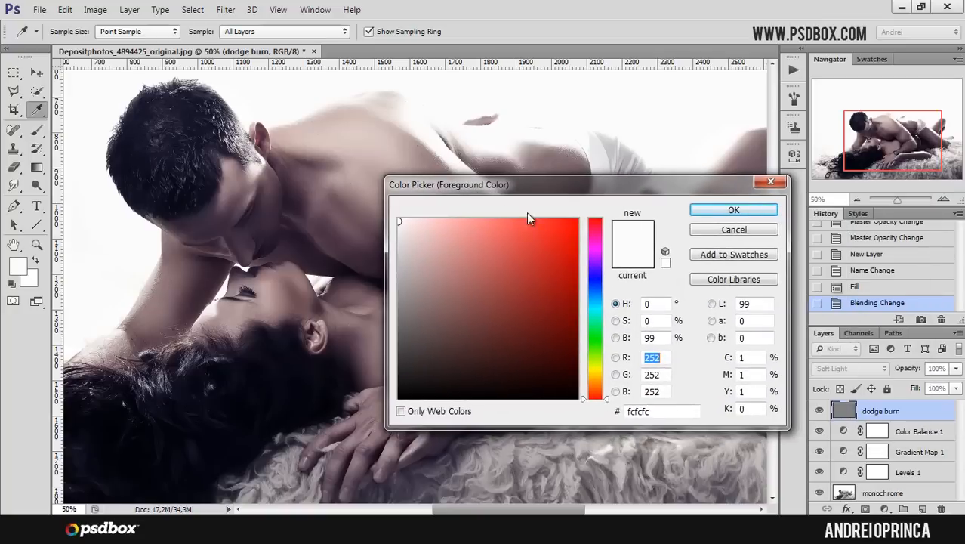
left_click(734, 230)
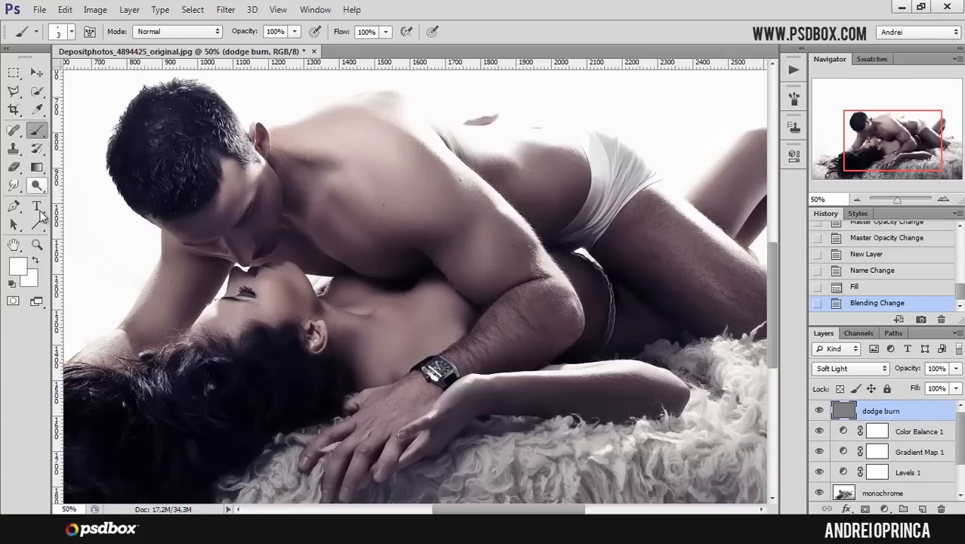
- Set the foreground colour to a neutral 50% gray with brightness 50%
left_click(18, 267)
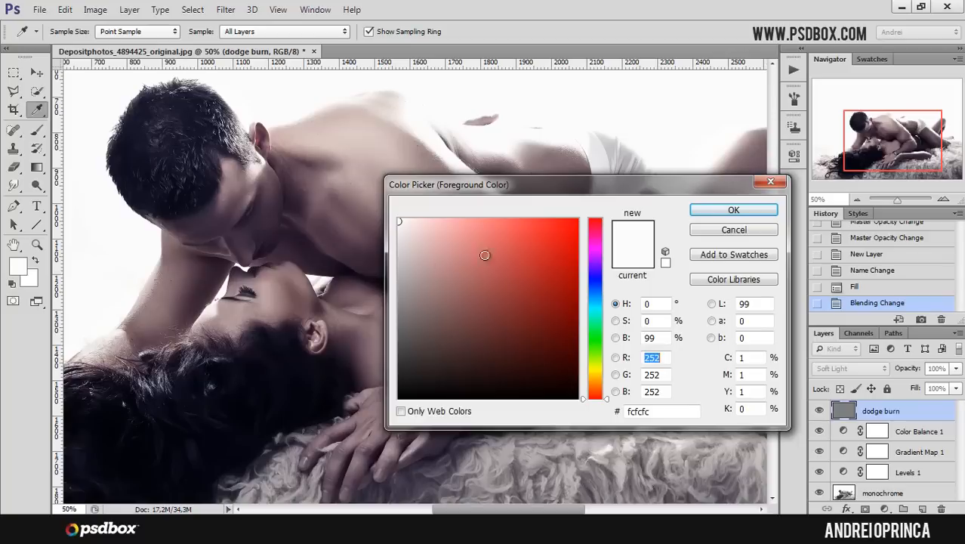
double_click(651, 338)
type("50")
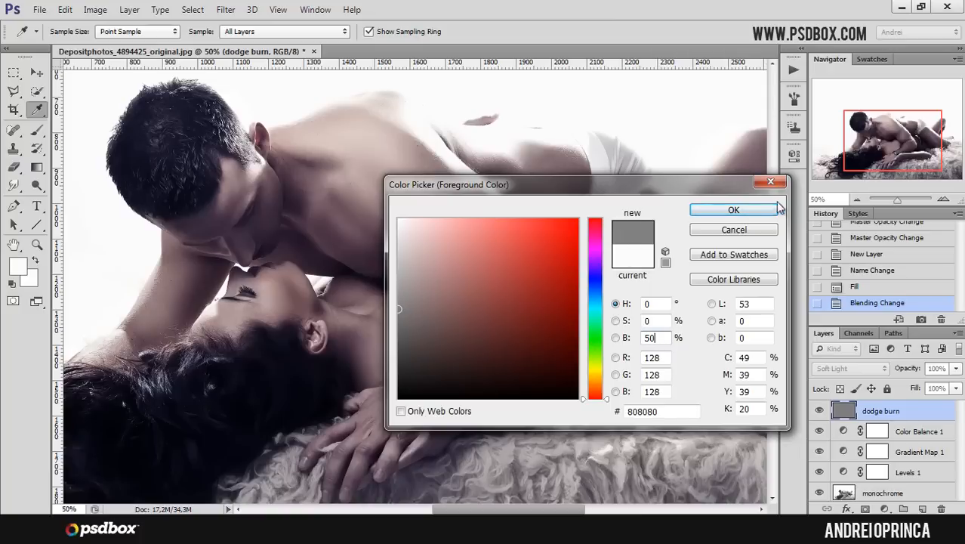
left_click_drag(705, 189, 708, 185)
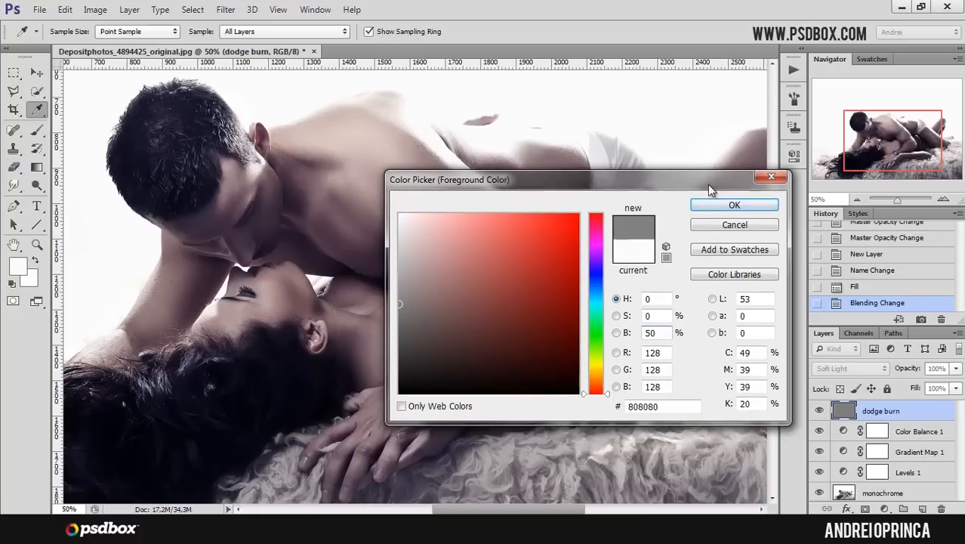
left_click(752, 207)
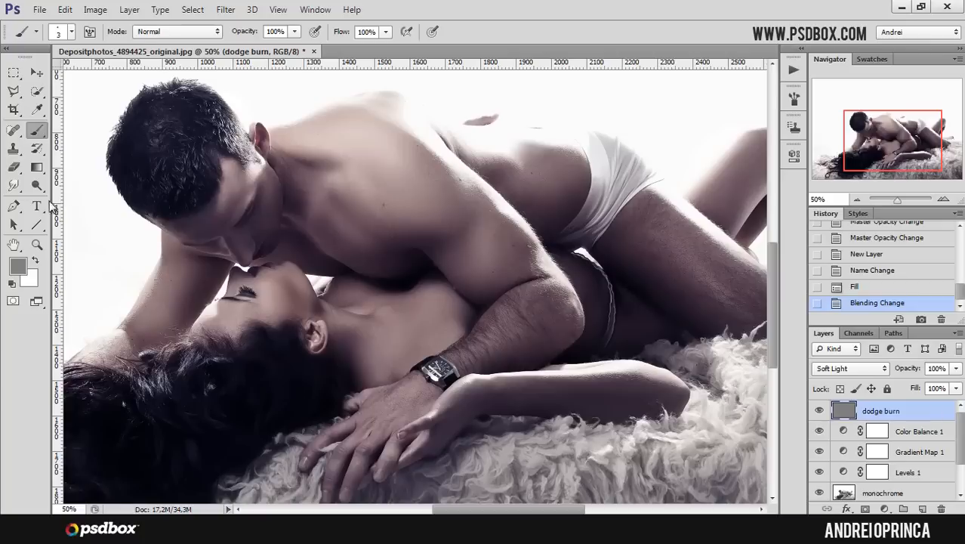
- Raise the Dodge Tool exposure to 59% and dodge the man's upper back on the dodge burn layer
left_click(37, 186)
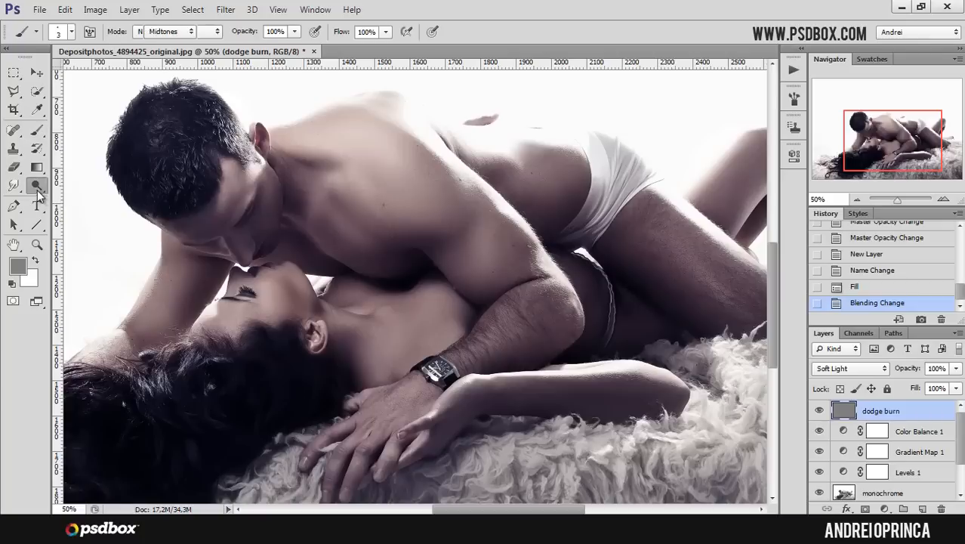
right_click(399, 168)
key("Escape")
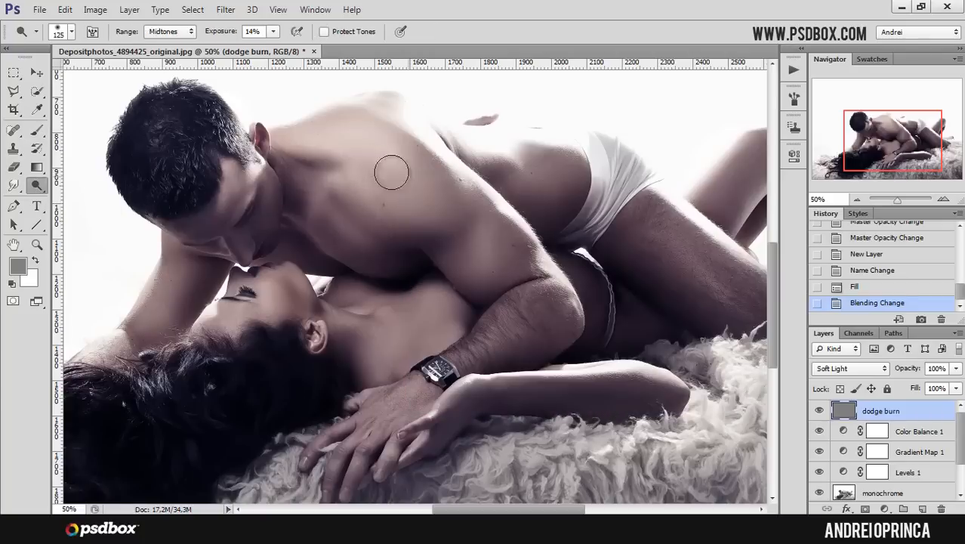
left_click(423, 184)
left_click(424, 188)
left_click(273, 33)
left_click(306, 47)
left_click(422, 181)
mouse_move(401, 172)
left_mouse_down()
mouse_move(439, 191)
mouse_move(429, 176)
mouse_move(444, 175)
mouse_move(435, 151)
left_mouse_up()
mouse_move(435, 202)
left_mouse_down()
mouse_move(448, 225)
mouse_move(439, 253)
mouse_move(415, 233)
mouse_move(452, 243)
mouse_move(470, 209)
left_mouse_up()
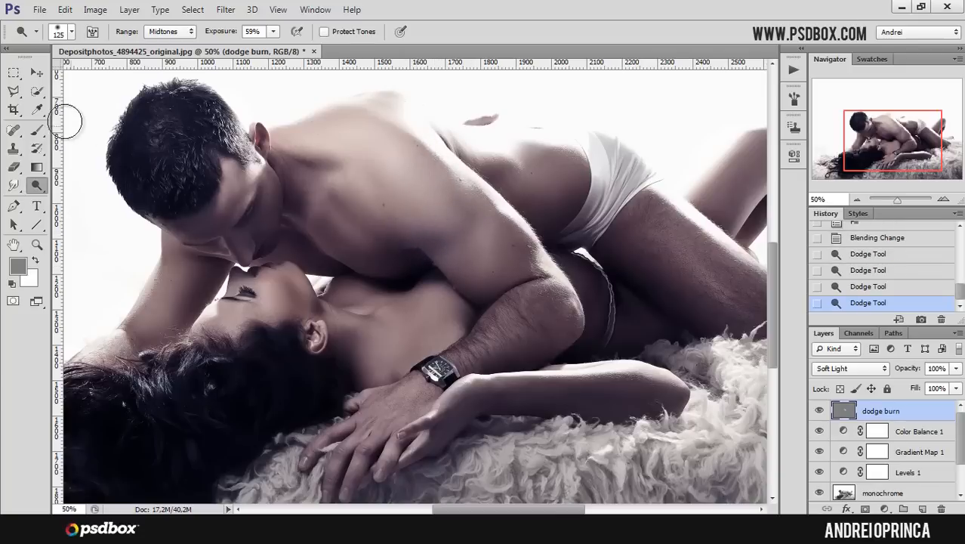
- Paint over the dodged area of the man's back with a soft 102 px gray brush at 0% hardness
left_click(37, 130)
right_click(383, 160)
left_click_drag(430, 202, 454, 200)
left_click_drag(448, 235, 410, 235)
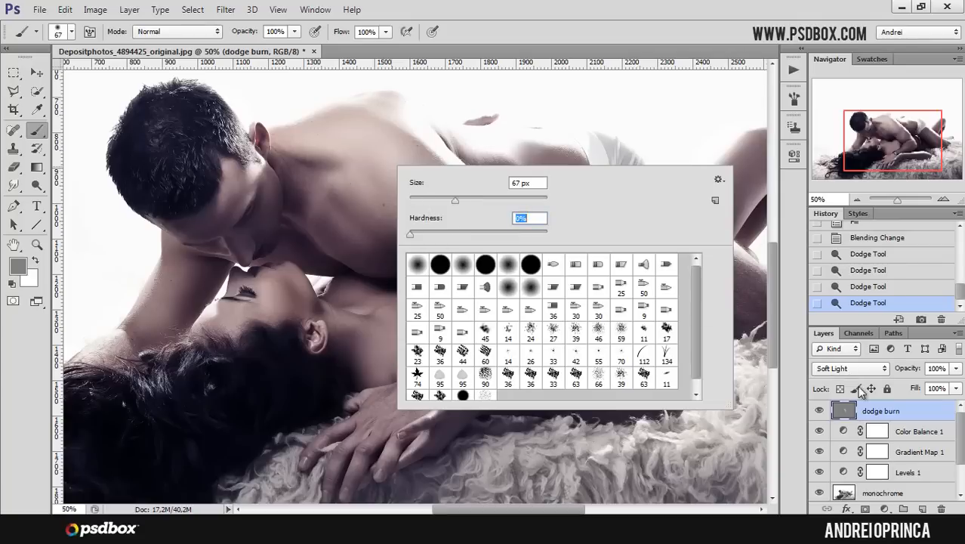
left_click(887, 410)
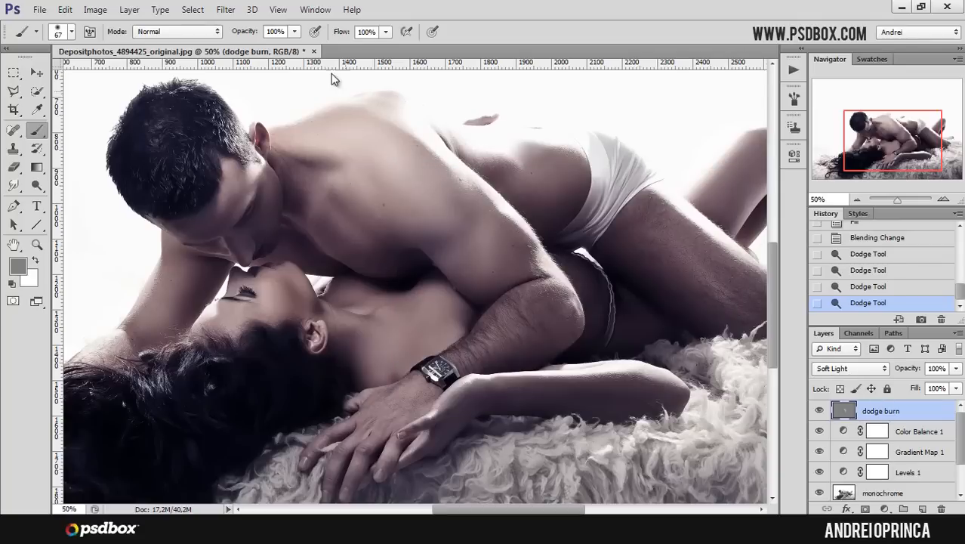
right_click(420, 201)
left_click_drag(491, 228, 520, 228)
mouse_move(419, 189)
left_mouse_down()
mouse_move(462, 198)
mouse_move(471, 253)
left_mouse_up()
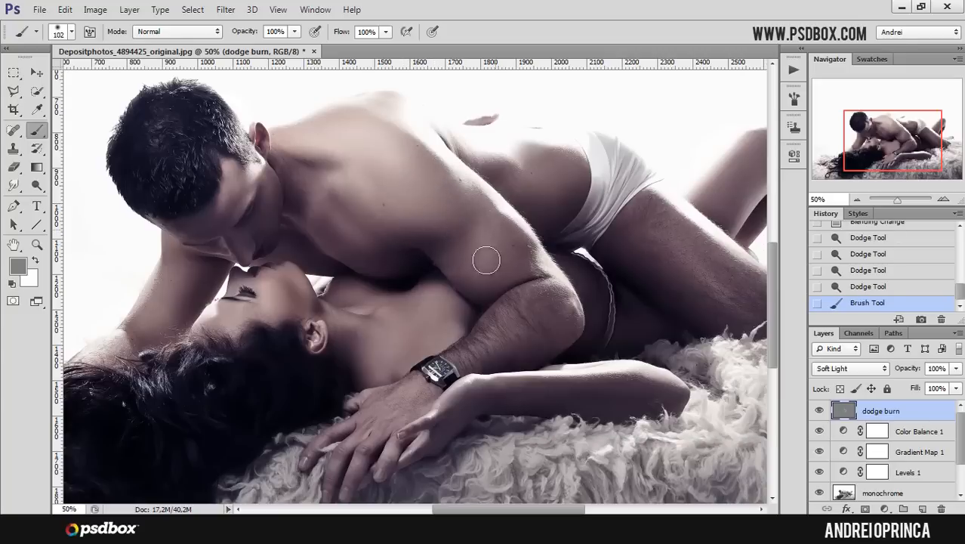
left_click_drag(378, 164, 472, 227)
mouse_move(416, 140)
left_mouse_down()
mouse_move(505, 241)
mouse_move(409, 172)
mouse_move(560, 253)
left_mouse_up()
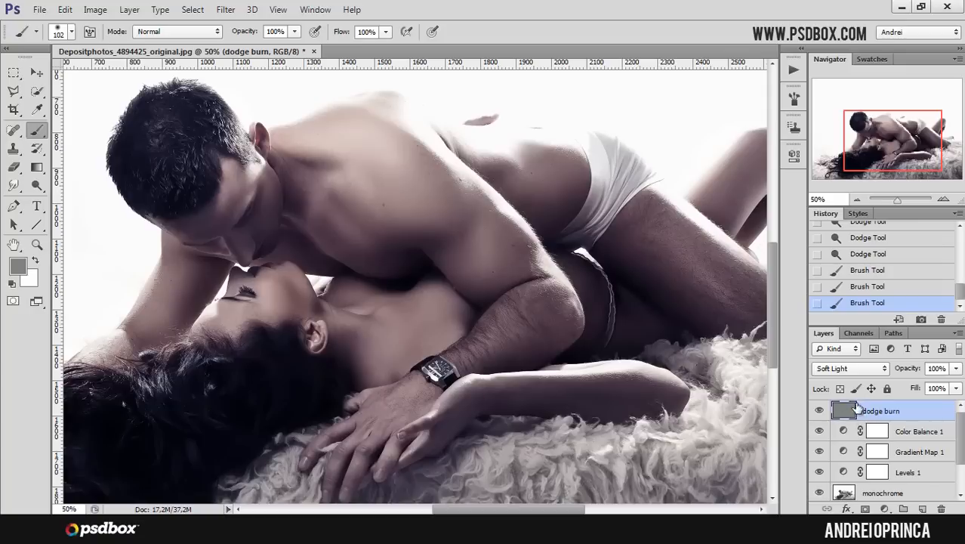
- Switch back to the Dodge Tool and set a 73 px brush with 10% exposure
left_click(40, 186)
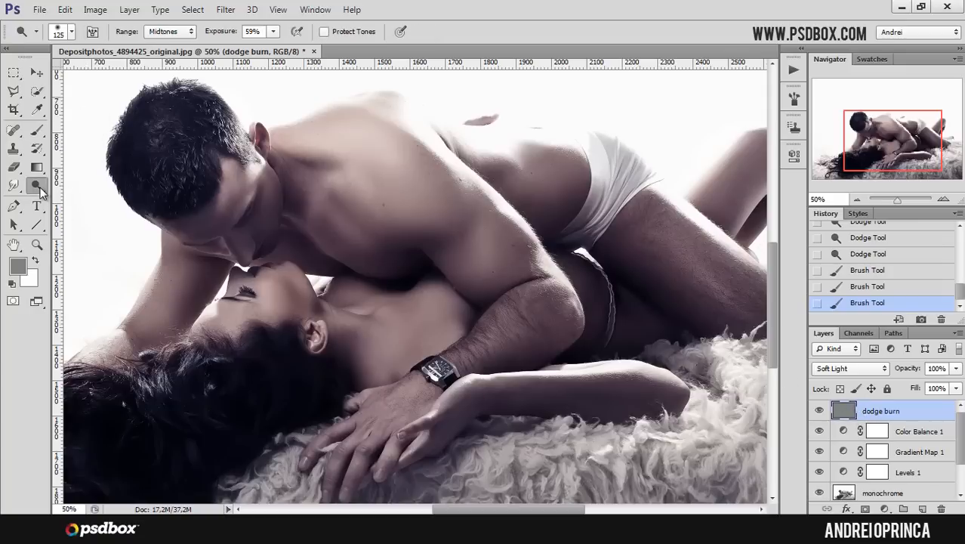
right_click(40, 188)
left_click(103, 225)
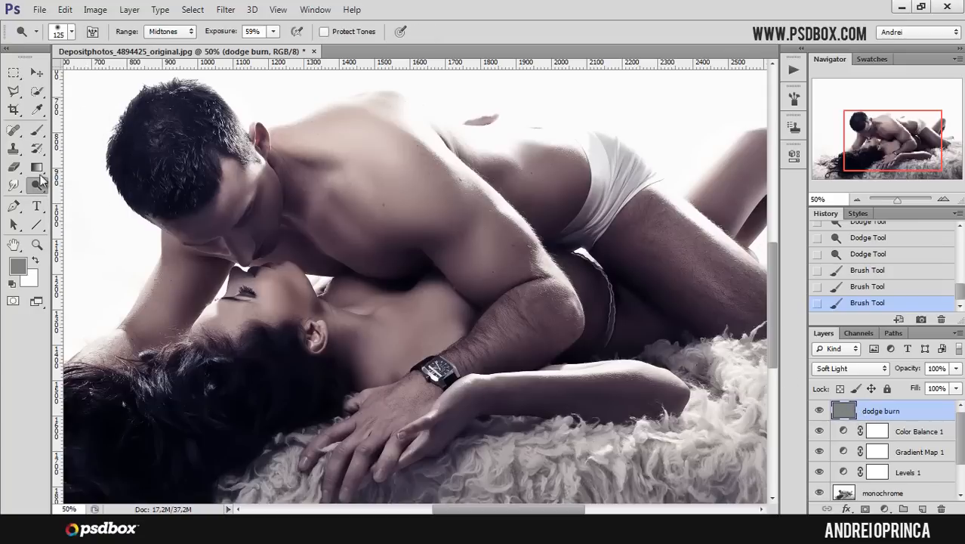
left_click(35, 136)
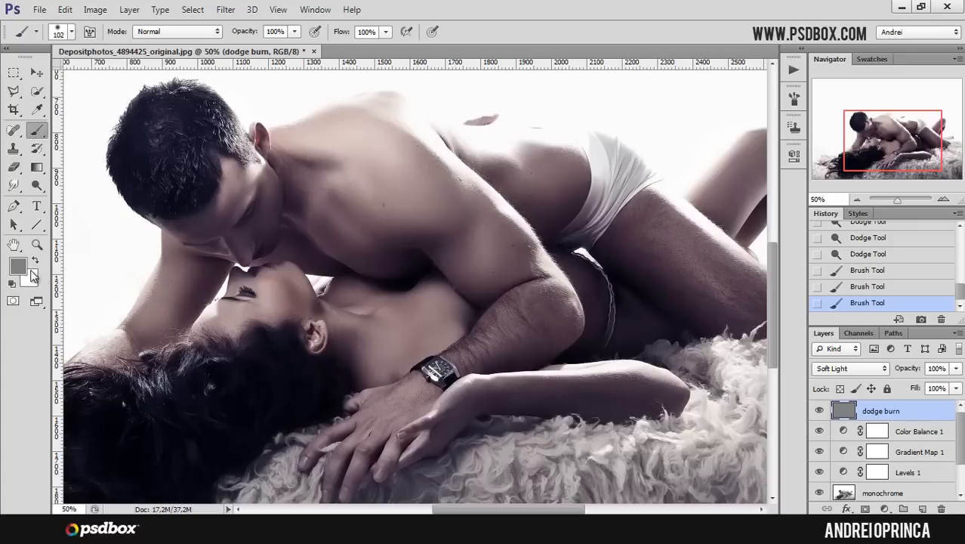
left_click(39, 187)
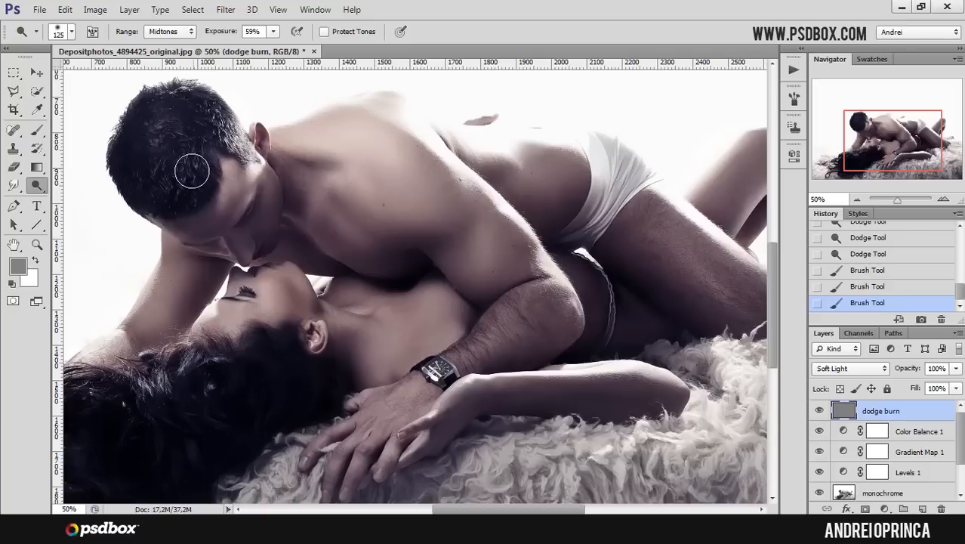
right_click(38, 184)
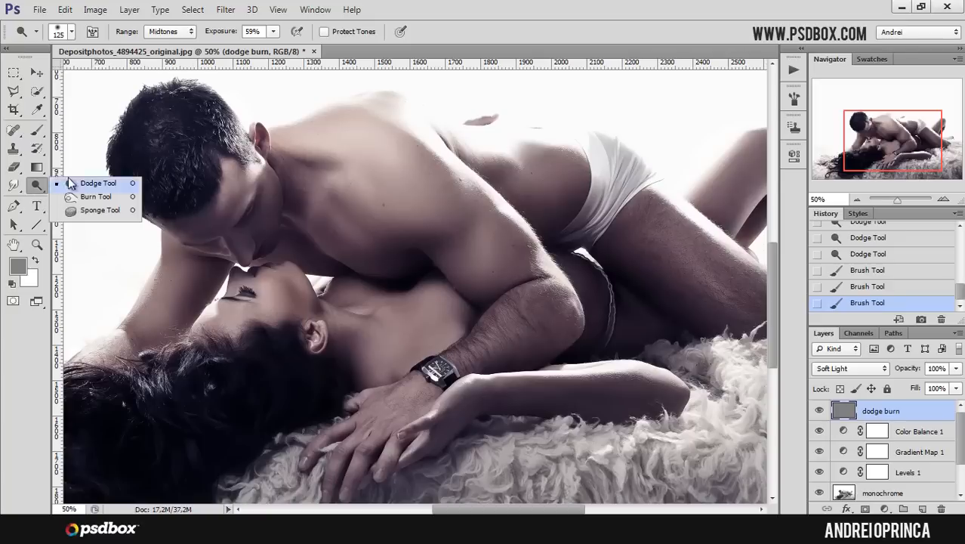
left_click(75, 183)
right_click(422, 183)
left_click_drag(470, 215, 484, 216)
left_click(884, 405)
left_click(259, 30)
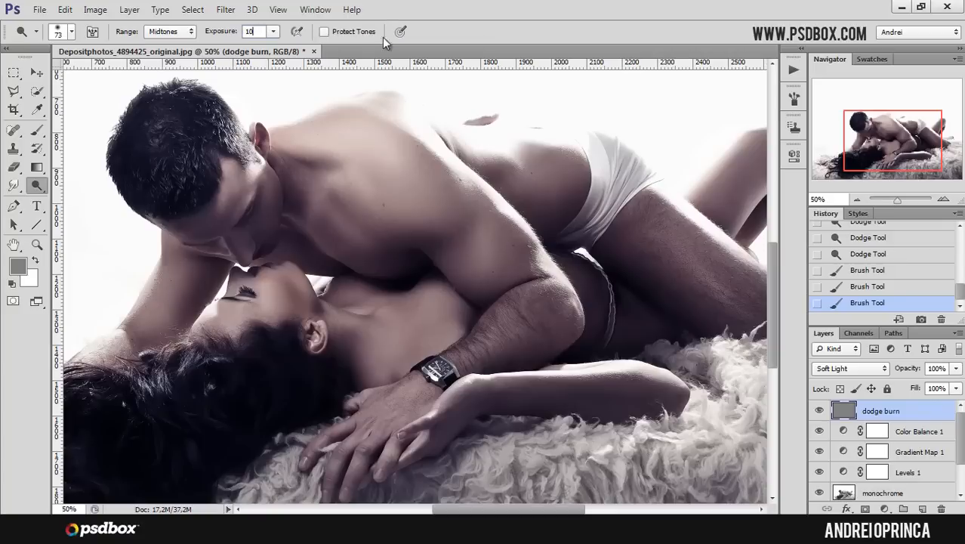
- Reselect the dodge burn layer and dodge the highlights on the man's upper back and shoulder
left_click(910, 432)
left_click(906, 410)
scroll(385, 178, "up", 1)
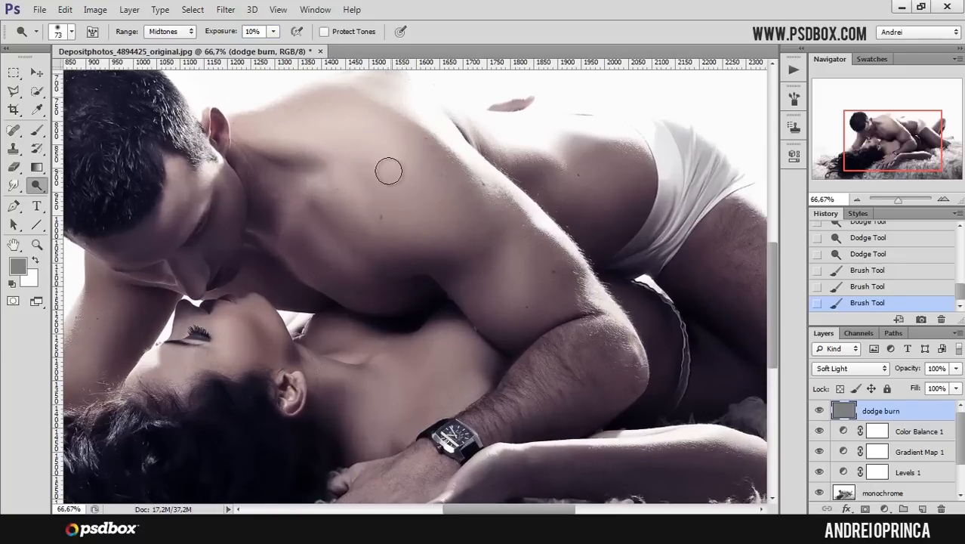
mouse_move(414, 172)
left_mouse_down()
mouse_move(456, 222)
mouse_move(426, 214)
mouse_move(437, 230)
left_mouse_up()
mouse_move(438, 229)
left_mouse_down()
mouse_move(423, 218)
mouse_move(433, 231)
left_mouse_up()
left_click_drag(434, 232, 424, 223)
left_click_drag(398, 184, 447, 234)
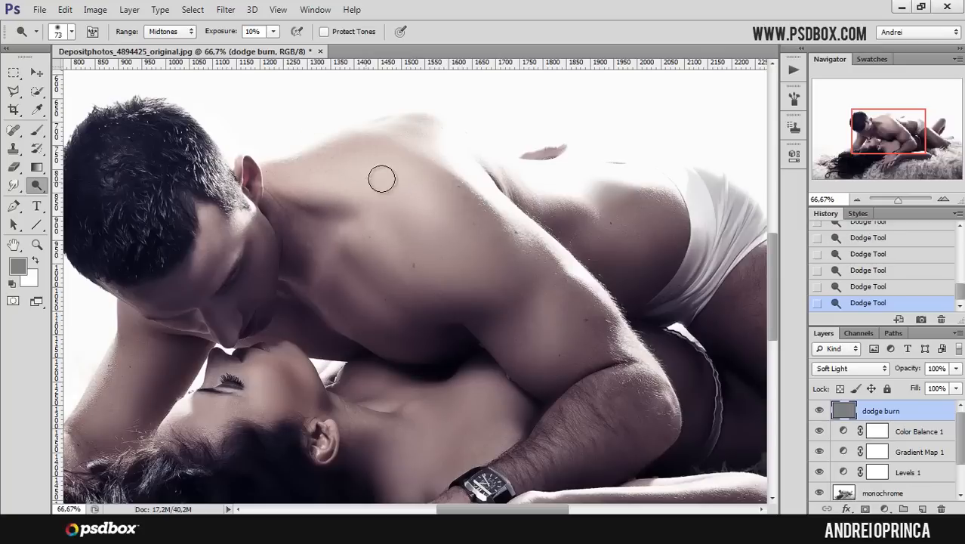
- Reduce the dodge brush to 53 px and dodge the man's shoulder and raised arm
right_click(443, 186)
left_click_drag(503, 224, 489, 225)
left_click(417, 200)
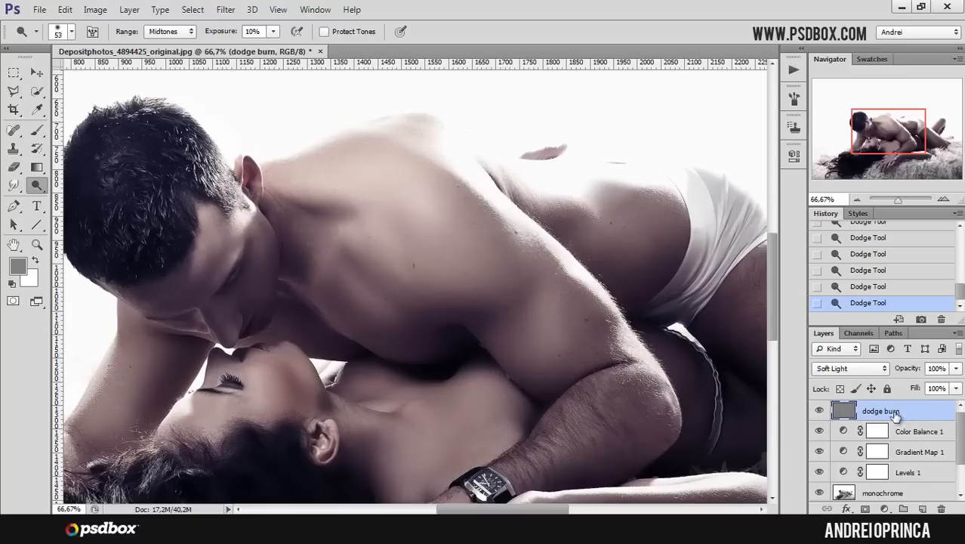
left_click_drag(872, 143, 866, 145)
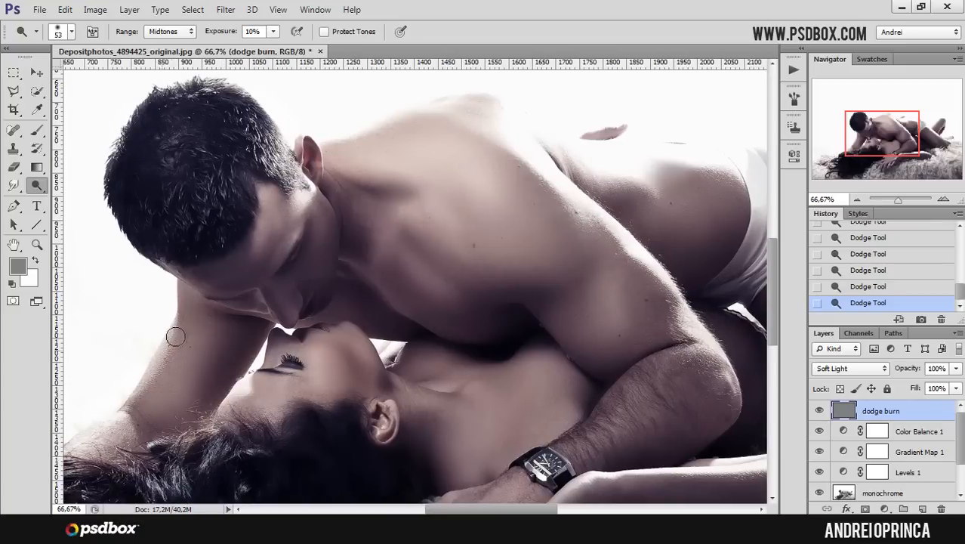
mouse_move(188, 383)
left_mouse_down()
mouse_move(214, 312)
mouse_move(147, 429)
mouse_move(139, 420)
mouse_move(101, 457)
left_mouse_up()
left_click_drag(863, 131, 863, 136)
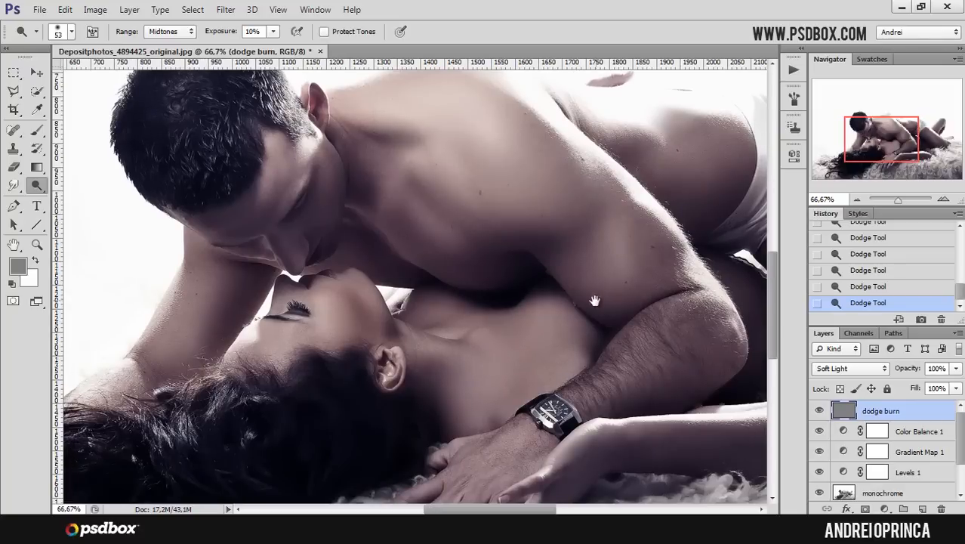
left_click_drag(595, 300, 466, 255)
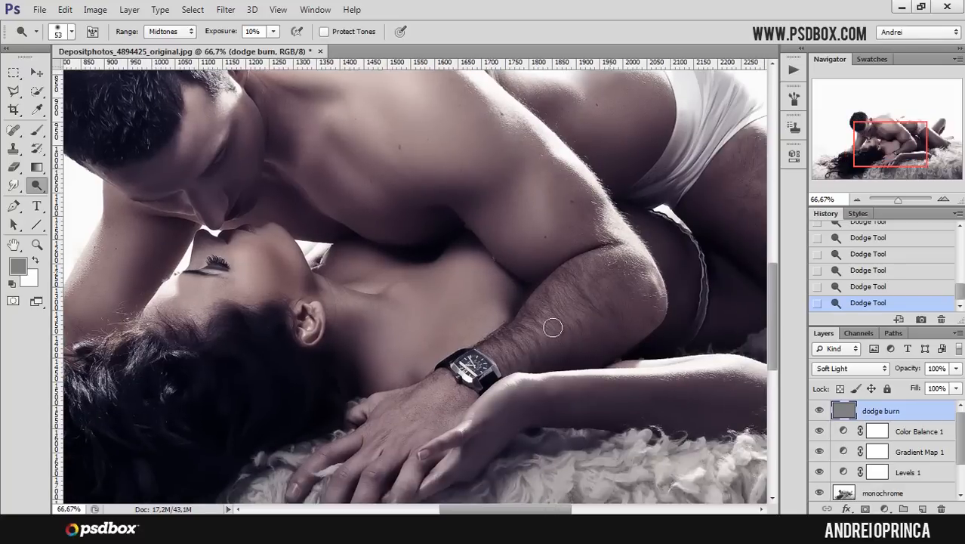
- Reduce the dodge brush to 35 px and raise the dodge exposure to 22%
mouse_move(517, 340)
left_mouse_down()
mouse_move(540, 302)
mouse_move(551, 230)
left_mouse_up()
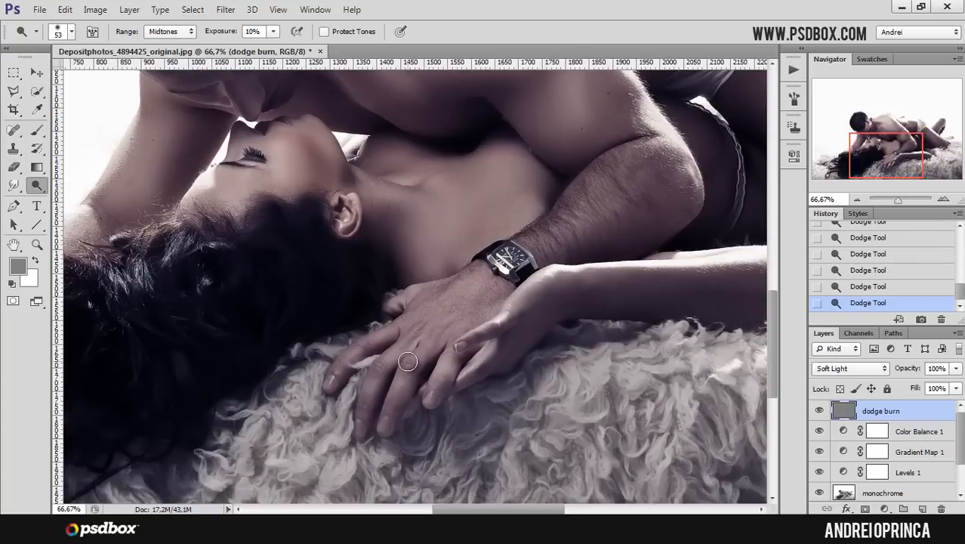
key("bracketleft")
mouse_move(581, 242)
left_mouse_down()
mouse_move(549, 282)
mouse_move(571, 281)
mouse_move(586, 301)
left_mouse_up()
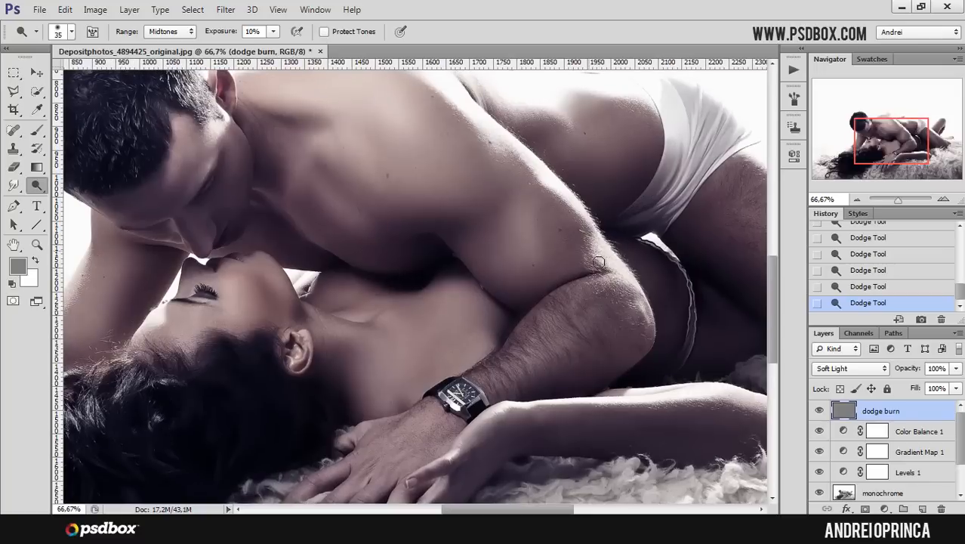
left_click(274, 33)
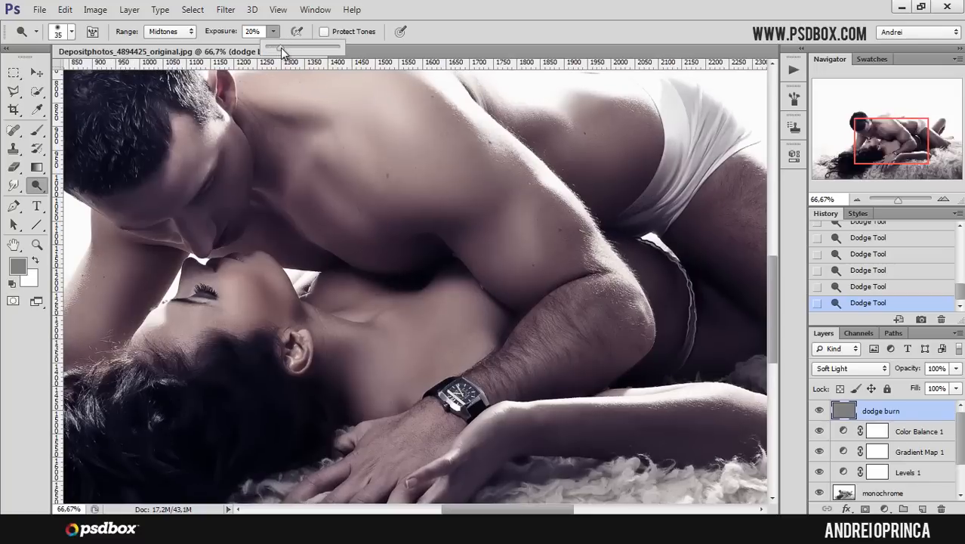
left_click(896, 419)
- Dodge and burn small areas around the man's nose and lips with a 7 px brush
left_click_drag(520, 175, 531, 256)
key("]")
key("]")
key("]")
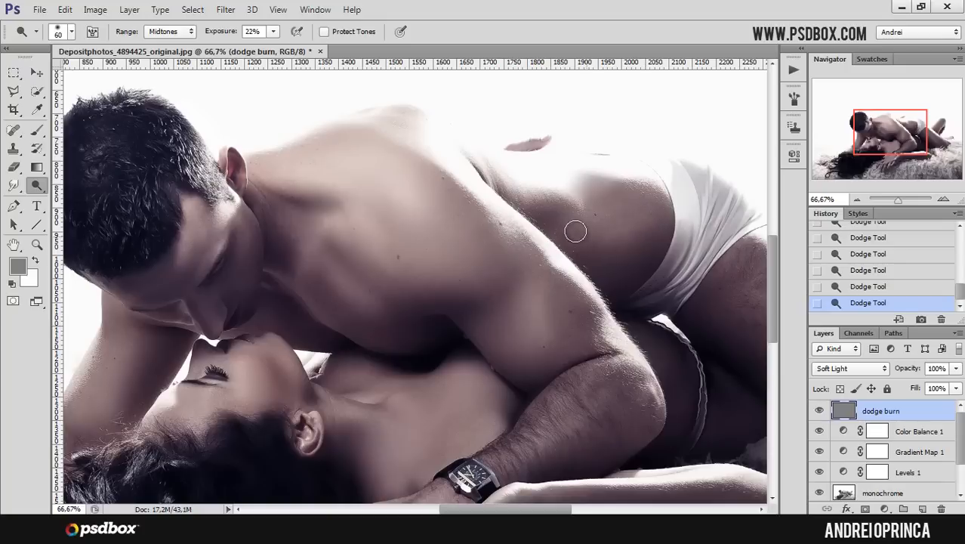
key("]")
left_click(199, 329, "ctrl")
left_click(199, 329, "ctrl")
left_click_drag(237, 305, 315, 295)
key("[")
key("bracketleft")
key("bracketleft")
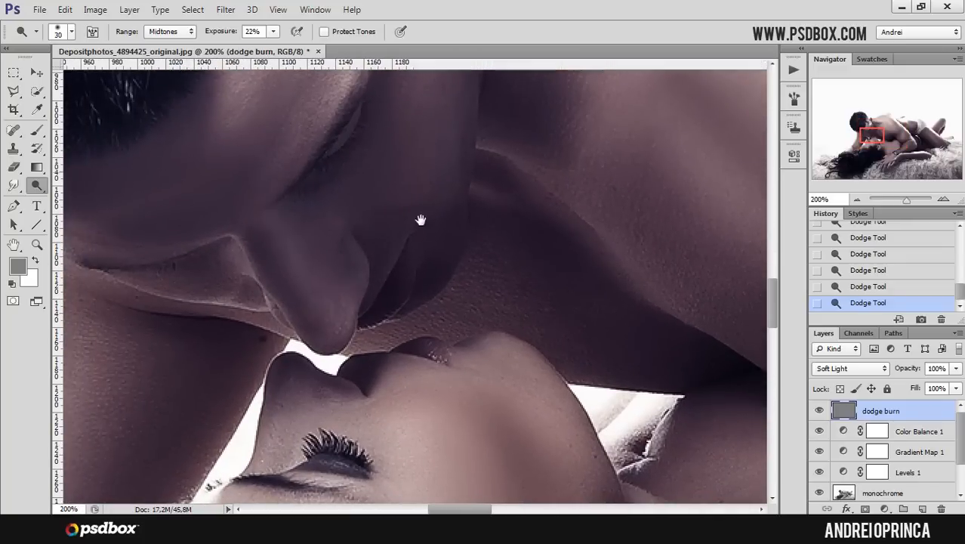
left_click_drag(424, 152, 420, 209)
left_click_drag(383, 275, 425, 208)
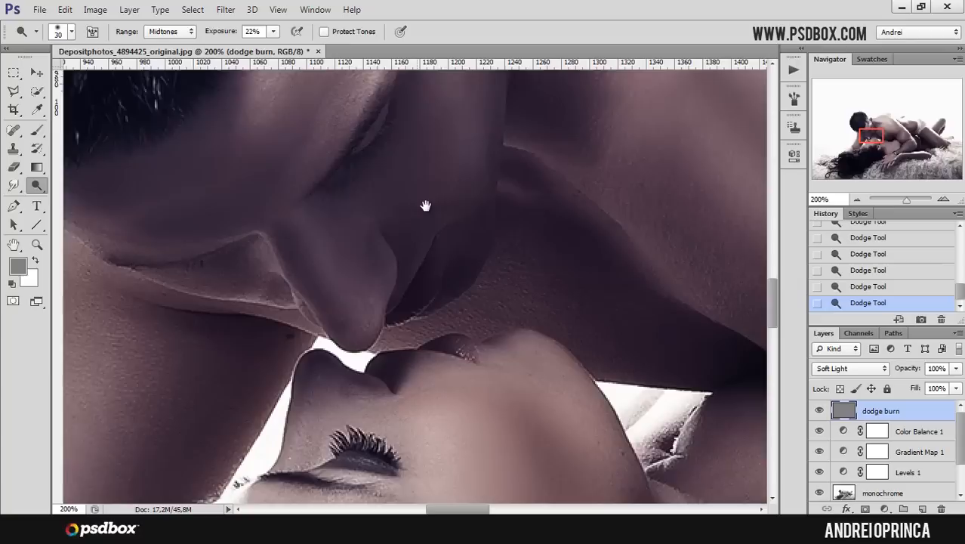
key("bracketleft")
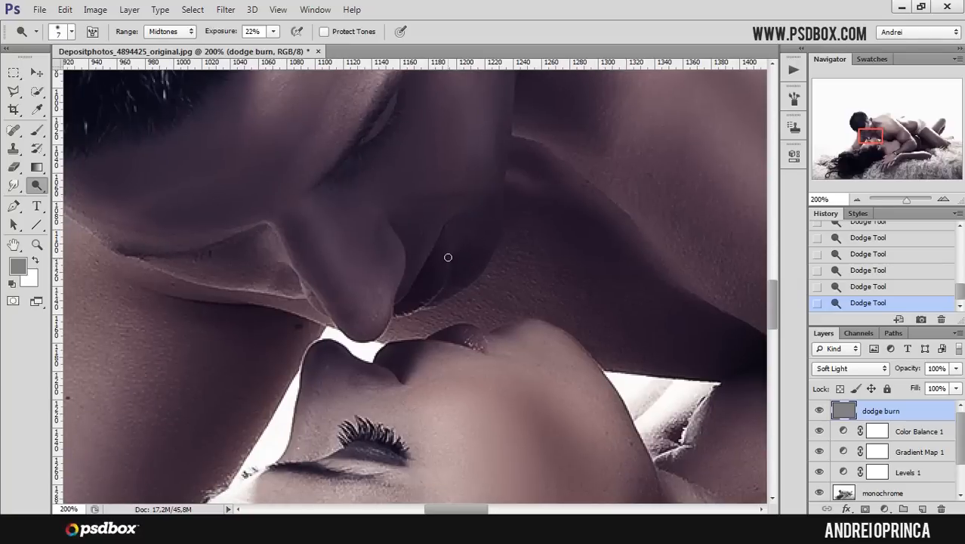
left_click_drag(418, 261, 481, 180)
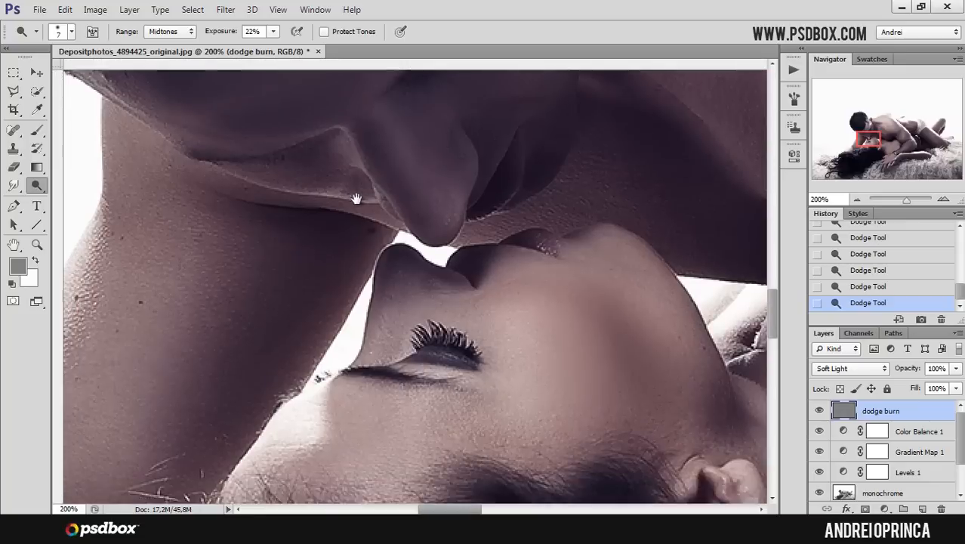
left_click_drag(372, 188, 401, 217)
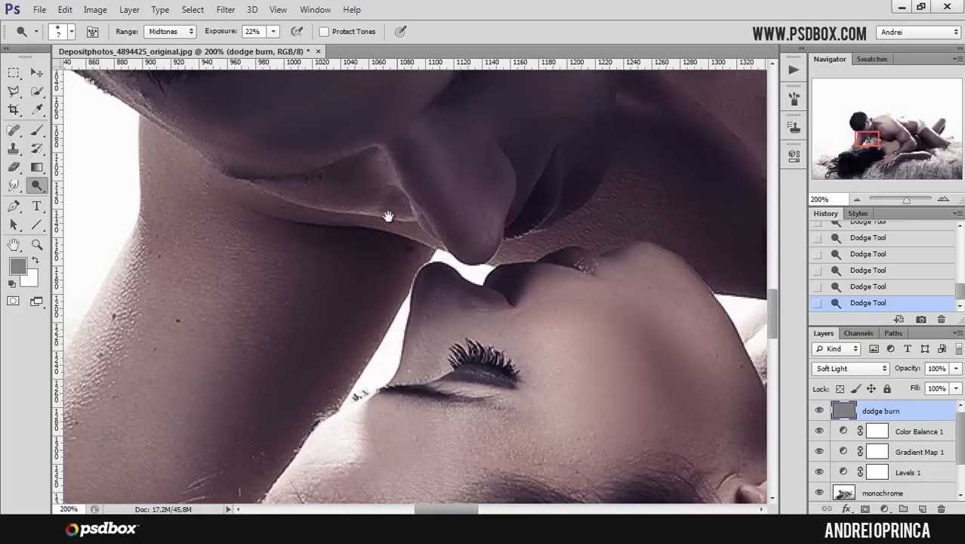
left_click(393, 223, "alt")
left_click(383, 229, "alt")
left_click(405, 237, "alt")
left_click(404, 237, "alt")
left_click_drag(515, 285, 486, 280)
- Dodge highlights on the woman's cheek, nose and lips with a small soft brush
key("e")
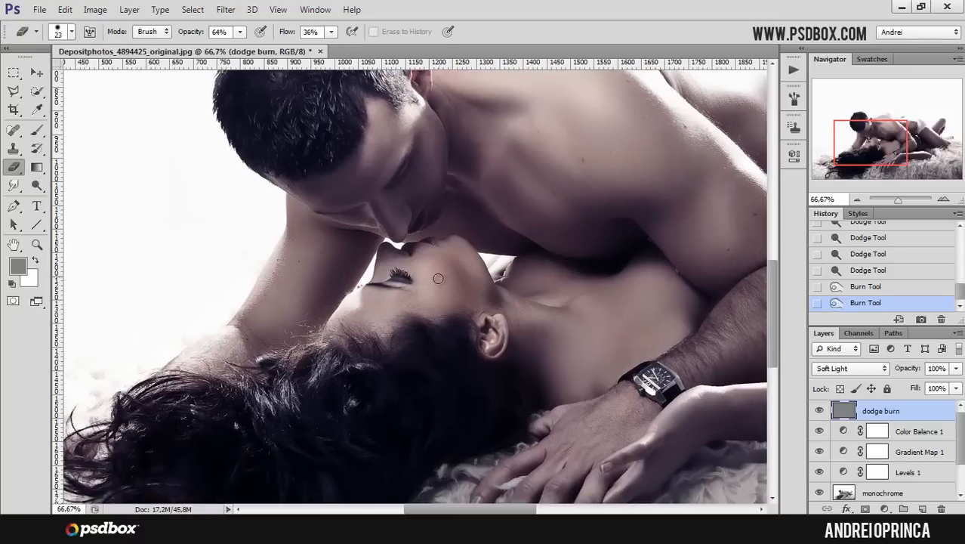
left_click(36, 129)
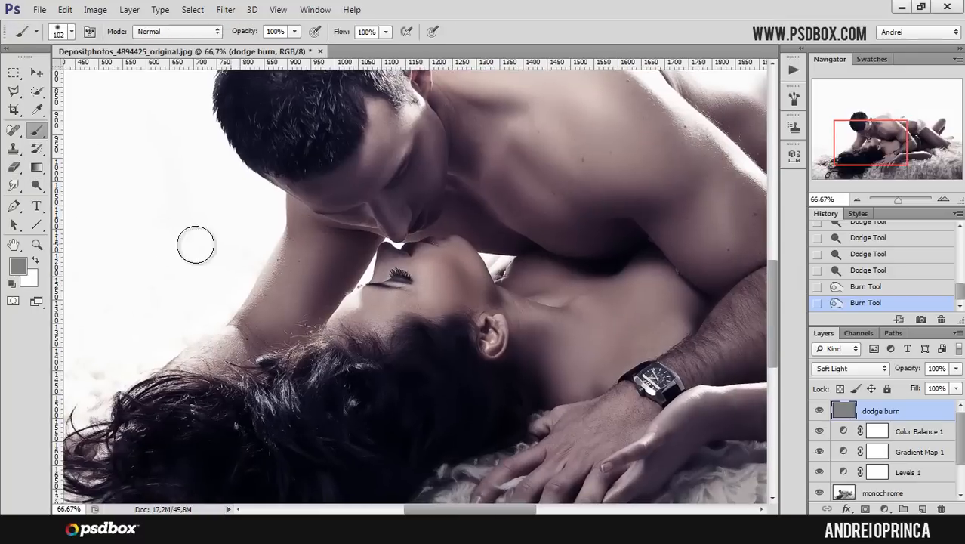
left_click(37, 185)
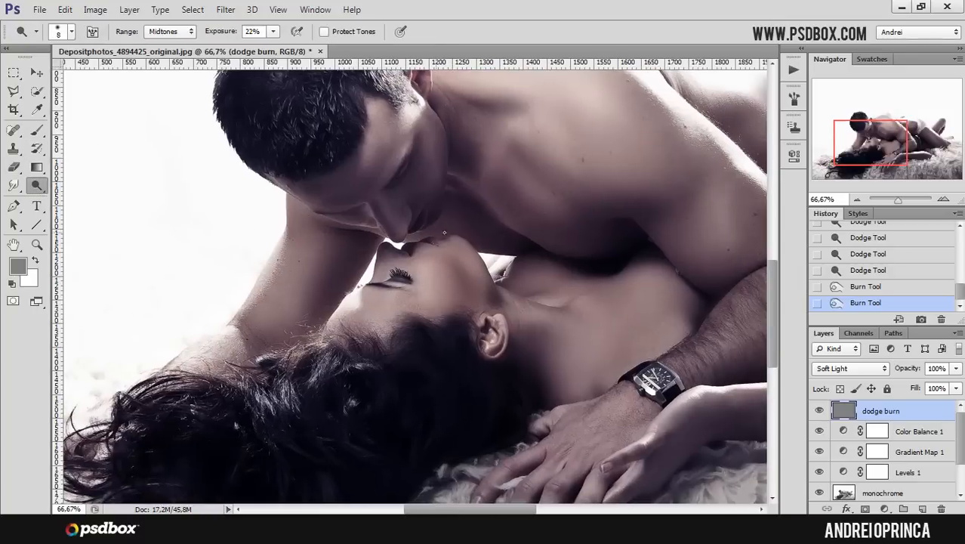
key("bracketright")
key("bracketright")
left_click(443, 290)
left_click(440, 308)
left_click(397, 306)
left_click(393, 302)
left_click(367, 296)
left_click(355, 297)
- Dodge the woman's neck and collarbone with an 80 px brush
left_click_drag(522, 235, 466, 277)
key("bracketleft")
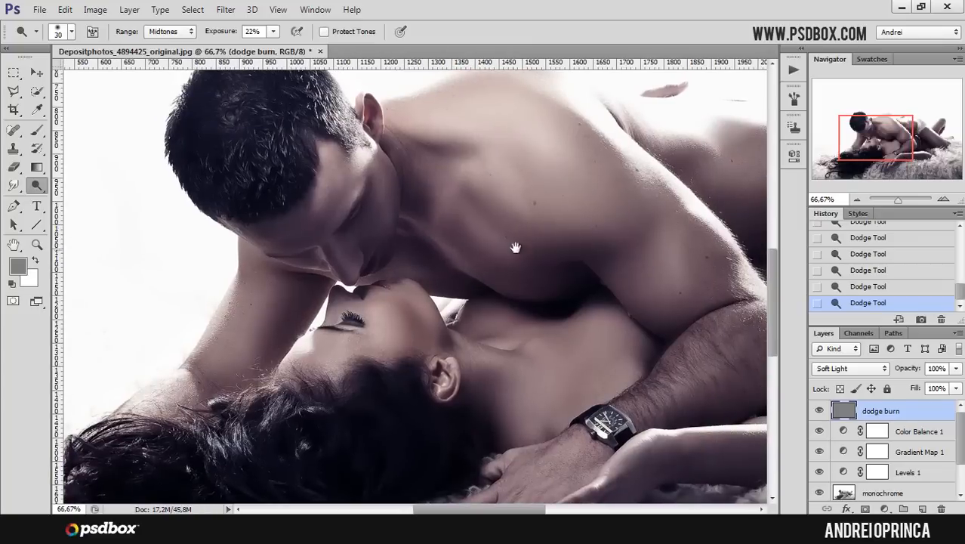
left_click_drag(509, 253, 488, 238)
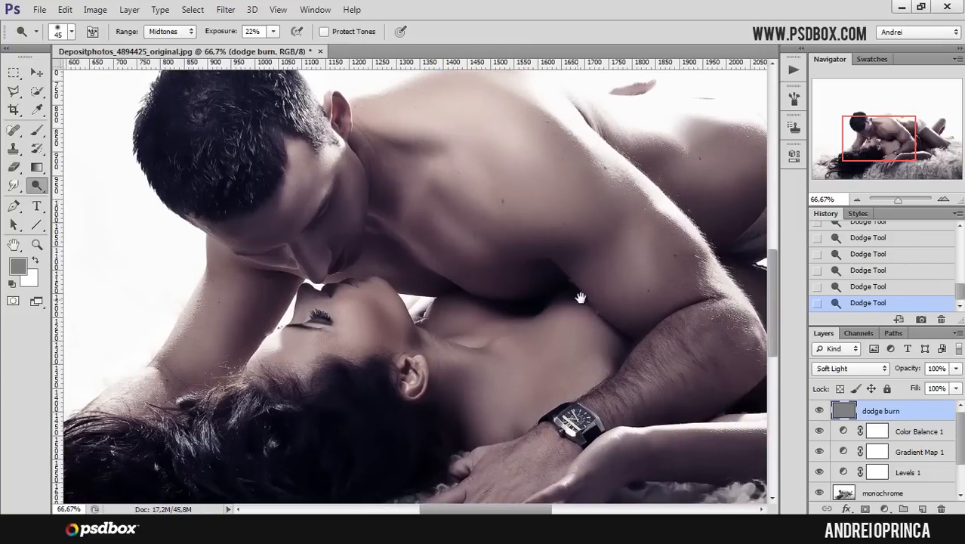
left_click_drag(578, 299, 537, 291)
right_click(537, 292)
left_click(540, 342)
left_click(491, 364)
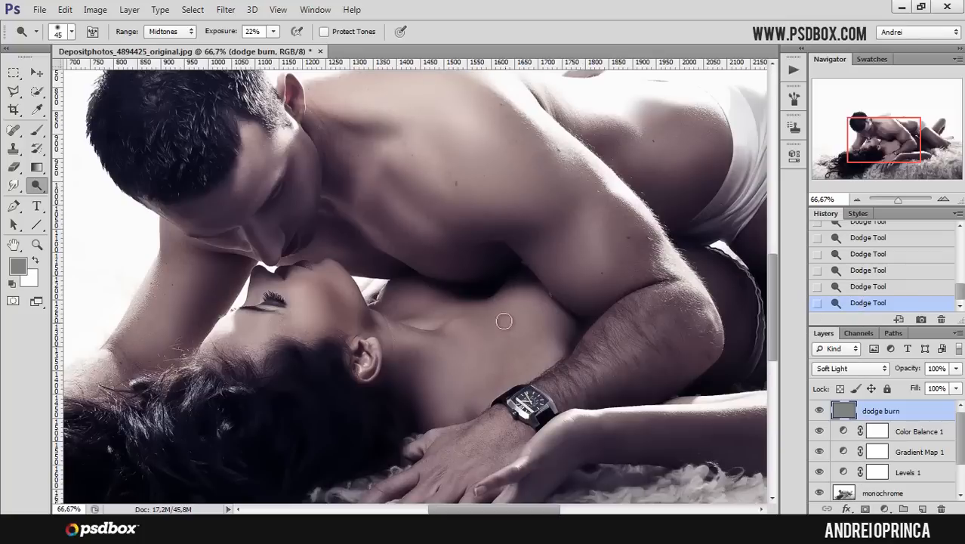
key("bracketright")
key("bracketright")
key("bracketright")
key("bracketright")
left_click_drag(527, 350, 485, 319)
- Dodge the highlight along the edge of the man's ear with a 6 px brush
left_click_drag(568, 315, 412, 362)
left_click_drag(646, 304, 521, 288)
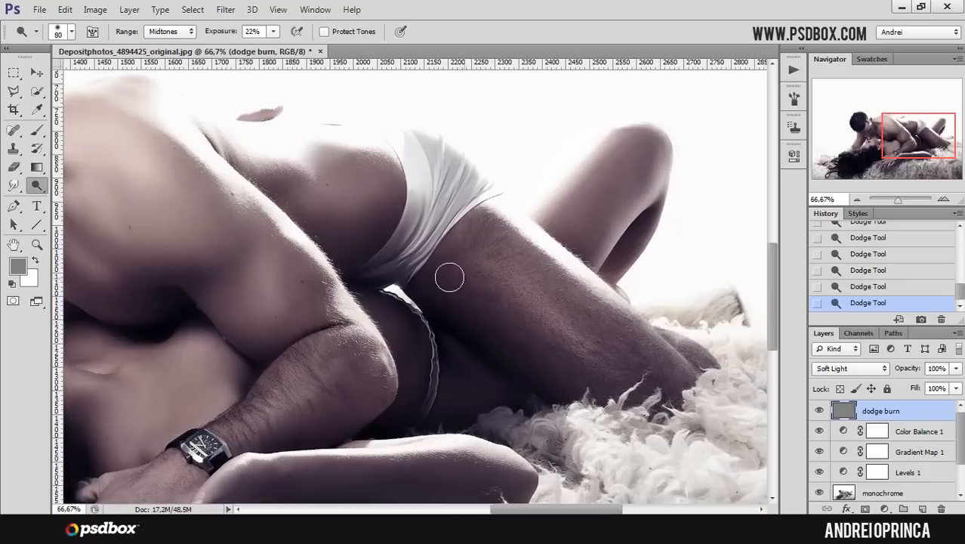
left_click_drag(448, 261, 519, 305)
key("[")
key("[")
key("[")
key("[")
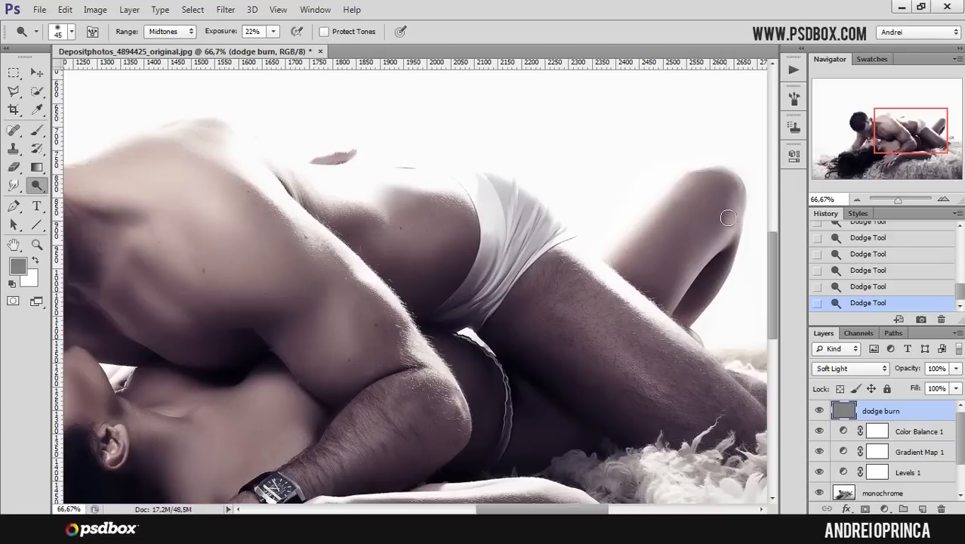
left_click_drag(680, 244, 712, 271)
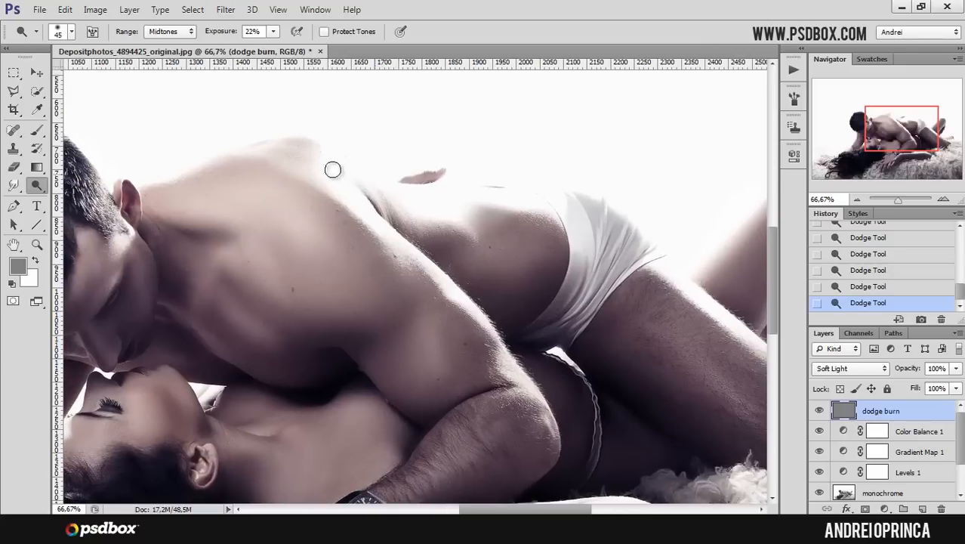
left_click_drag(256, 226, 388, 208)
key("bracketleft")
key("bracketleft")
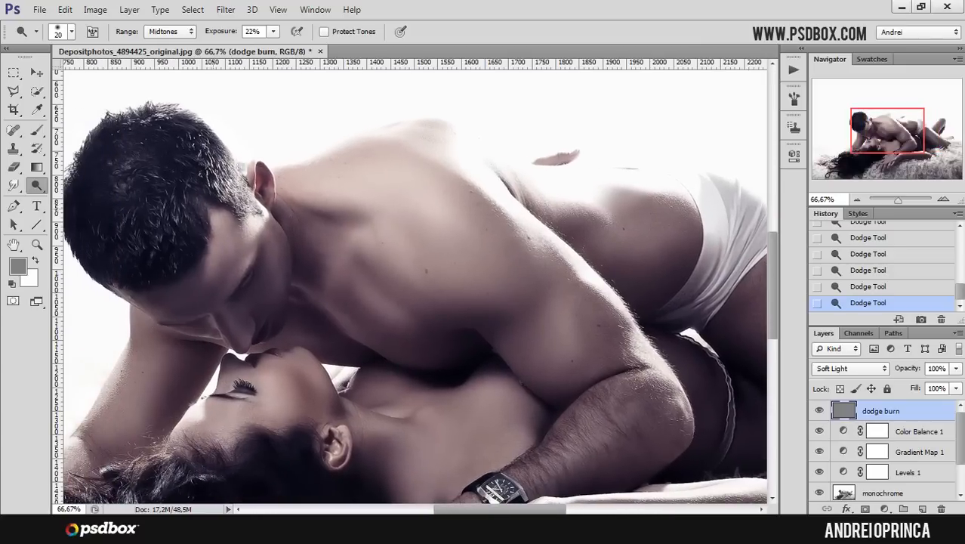
left_click(239, 163, "ctrl")
left_click(240, 163, "ctrl")
left_click(239, 163, "ctrl")
left_click(239, 162, "ctrl")
key("bracketleft")
key("bracketleft")
key("bracketleft")
key("bracketleft")
key("bracketleft")
key("bracketleft")
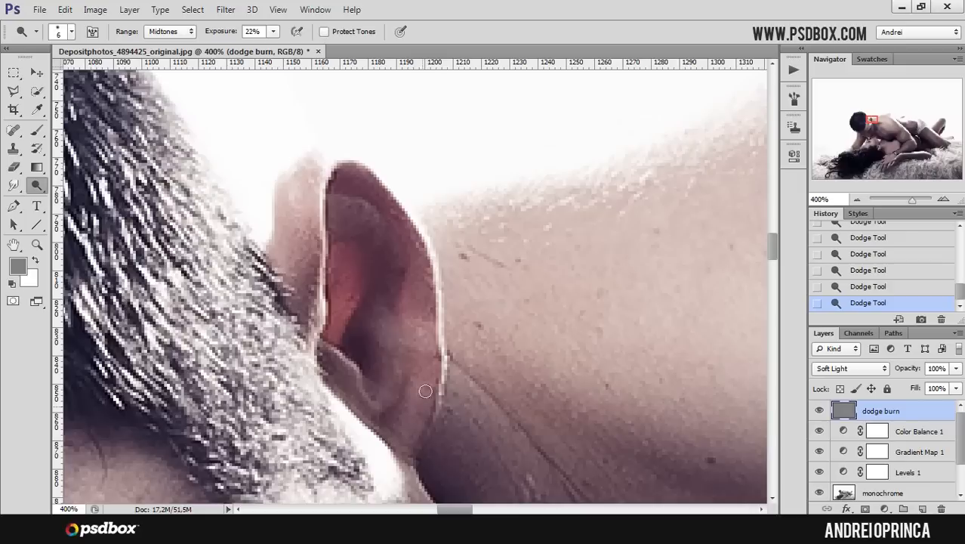
left_click(410, 345, "alt")
left_click(412, 342, "alt")
left_click(415, 338, "alt")
left_click(416, 337, "alt")
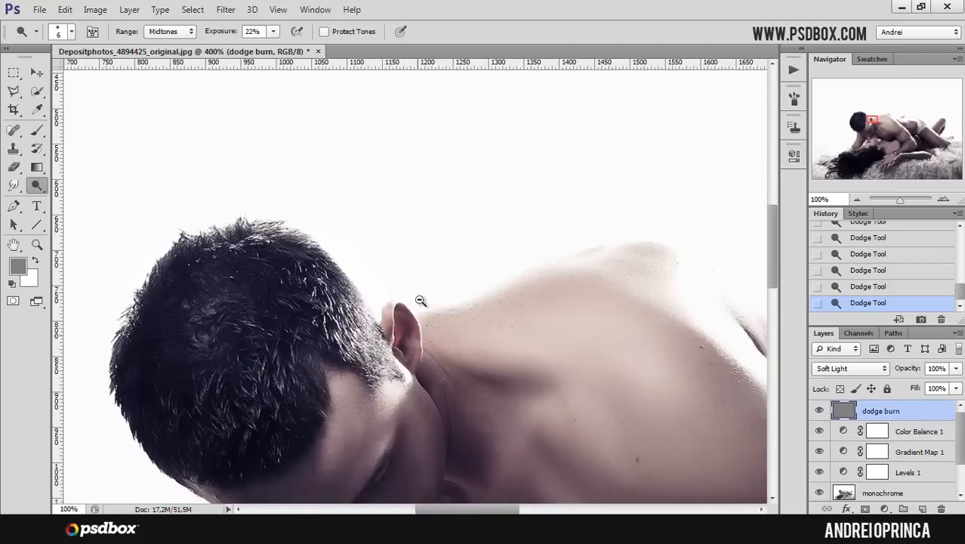
- Try dodging and burning the man's chest with a 32 px brush, then undo those strokes
left_click_drag(468, 474, 434, 335)
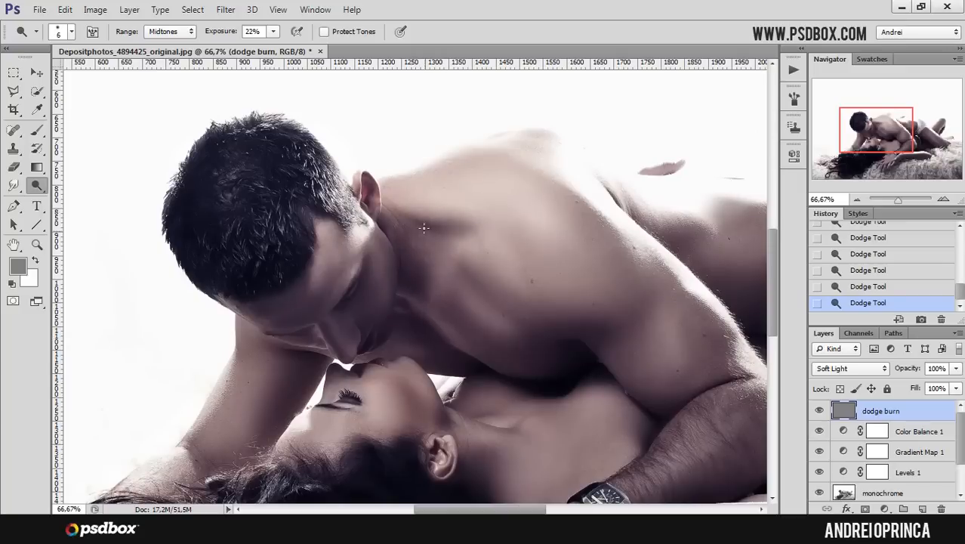
left_click(419, 250, "ctrl")
left_click_drag(467, 250, 456, 234)
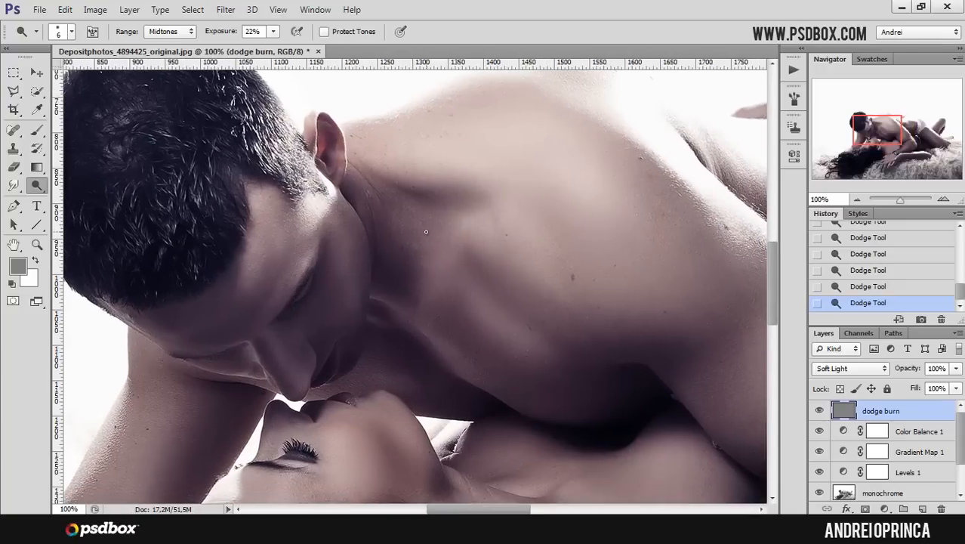
right_click(441, 235)
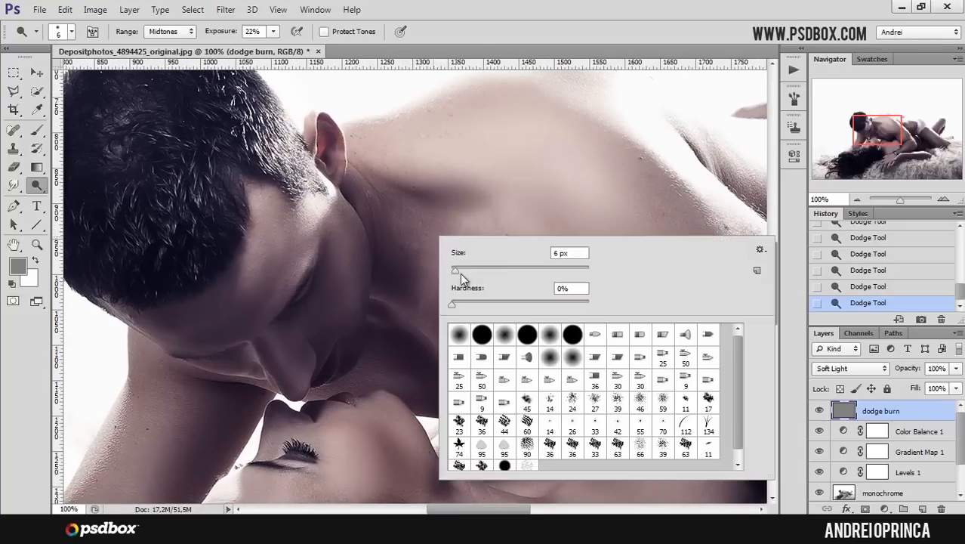
key("Return")
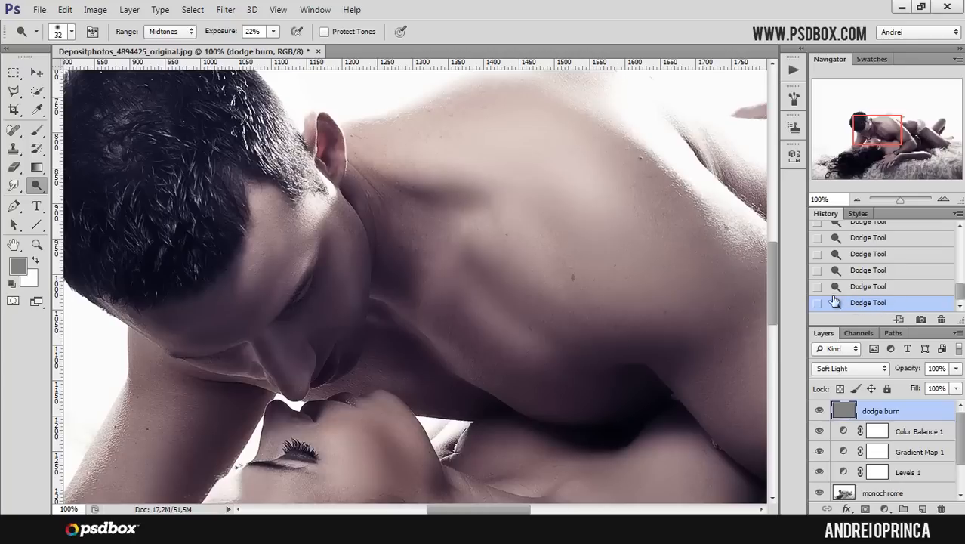
left_click_drag(517, 248, 560, 276)
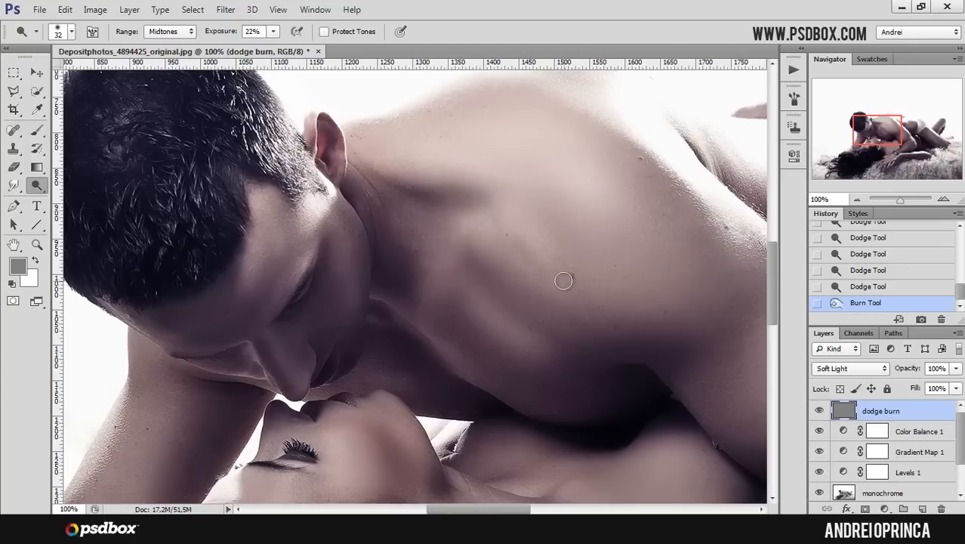
key("ctrl+z")
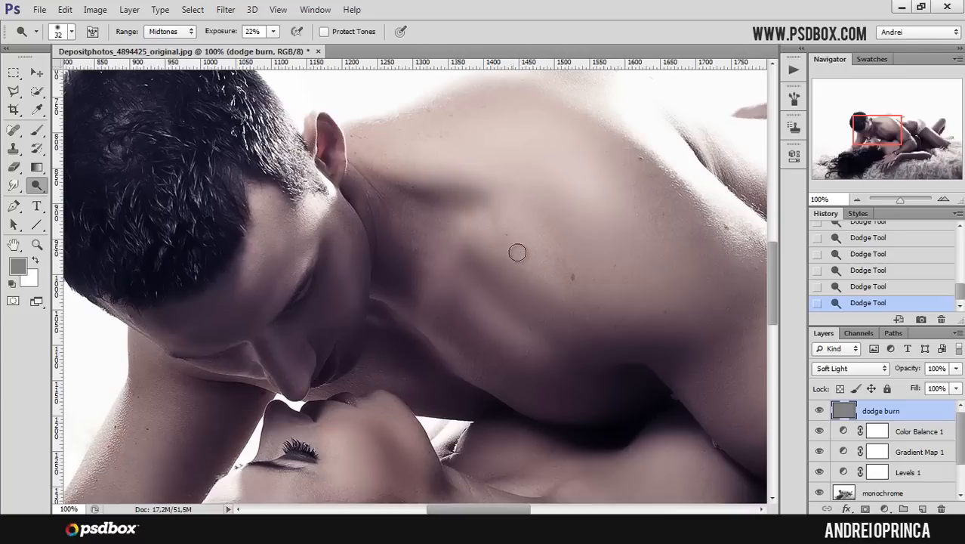
mouse_move(515, 246)
left_mouse_down()
mouse_move(543, 273)
mouse_move(526, 245)
mouse_move(555, 278)
mouse_move(529, 253)
left_mouse_up()
mouse_move(545, 268)
left_mouse_down()
mouse_move(537, 239)
mouse_move(564, 243)
left_mouse_up()
key("ctrl+alt+z")
key("ctrl+alt+z")
key("ctrl+alt+z")
key("ctrl+alt+z")
- Dodge the man's chest and collarbone area with a 45 px brush
mouse_move(541, 308)
left_mouse_down()
mouse_move(521, 225)
mouse_move(530, 272)
left_mouse_up()
key("bracketright")
key("bracketright")
key("bracketright")
left_click_drag(493, 231, 553, 278)
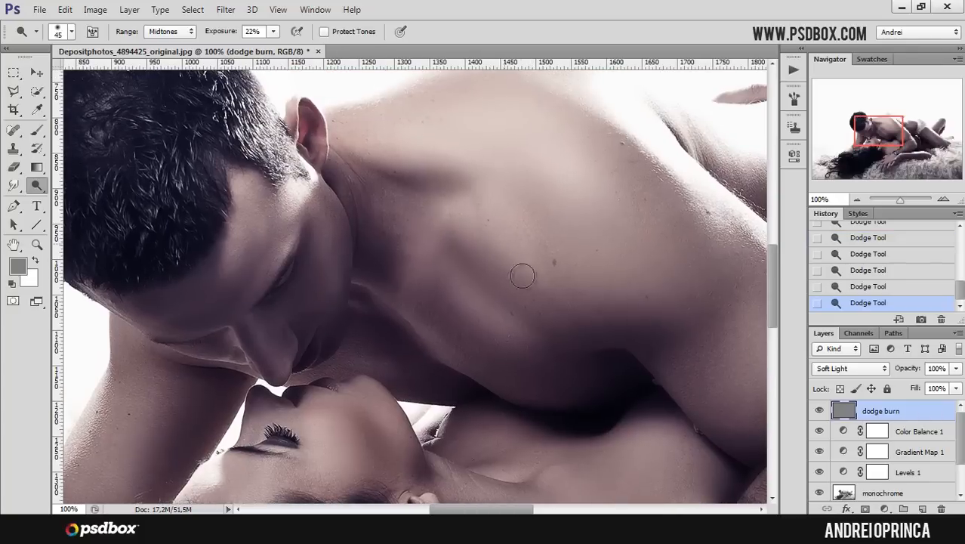
key("bracketleft")
left_click(358, 279, "alt")
left_click_drag(511, 337, 347, 250)
left_click_drag(502, 338, 463, 323)
- Dodge the woman's fingers resting on the man's hand with a 15 px brush
key("bracketright")
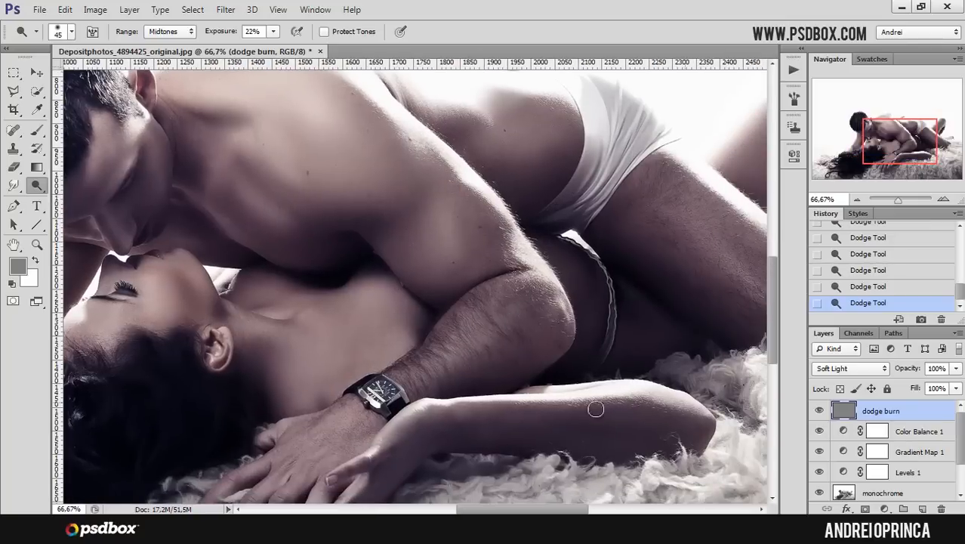
mouse_move(414, 430)
left_mouse_down()
mouse_move(409, 416)
mouse_move(518, 289)
left_mouse_up()
key("bracketleft")
key("bracketleft")
key("bracketleft")
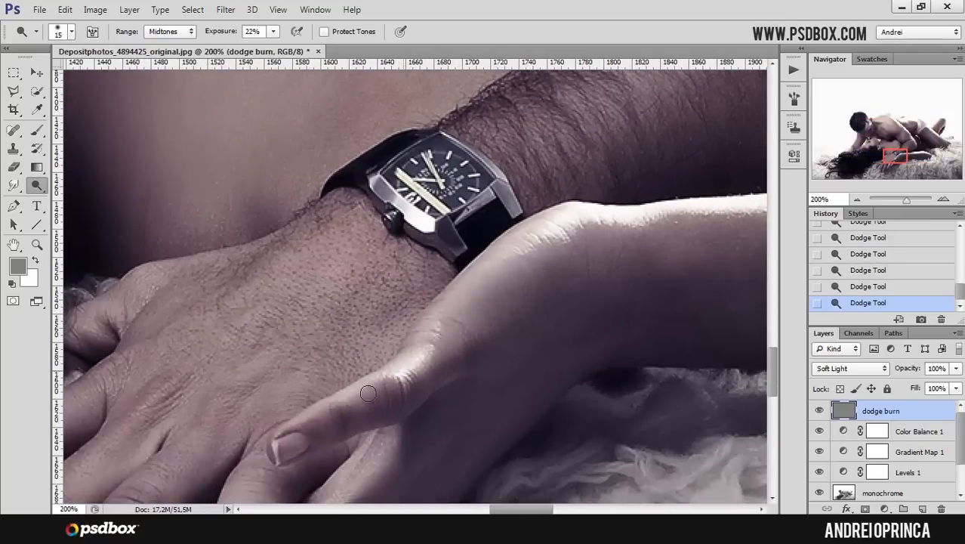
left_click_drag(398, 389, 431, 325)
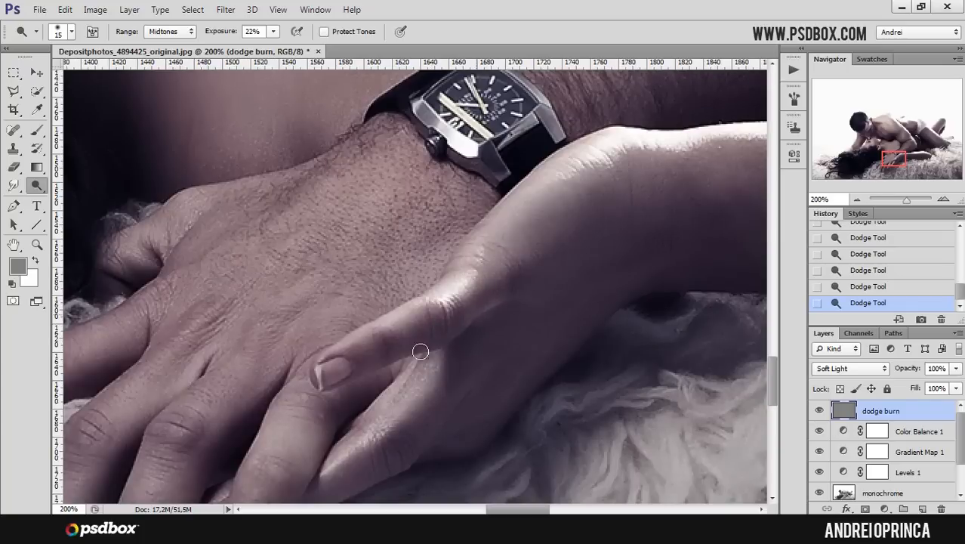
left_click_drag(464, 377, 487, 321)
left_click_drag(388, 352, 409, 298)
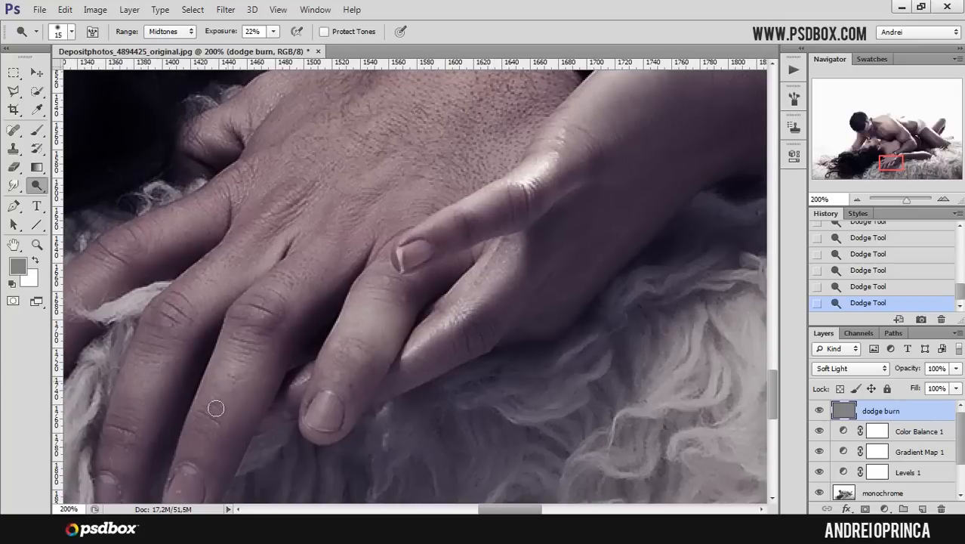
- Dodge the highlights on the man's knuckles and fingers
left_click_drag(194, 359, 252, 323)
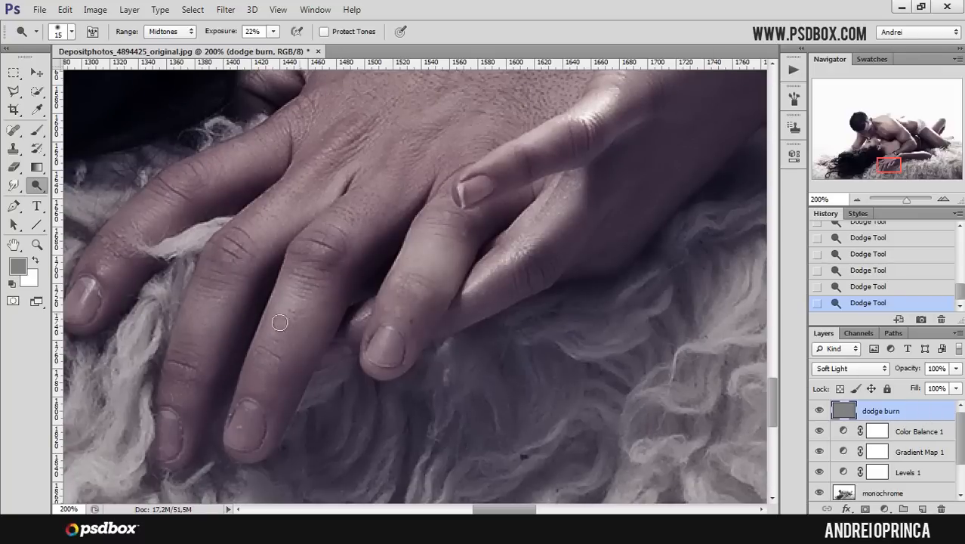
left_click_drag(199, 230, 268, 312)
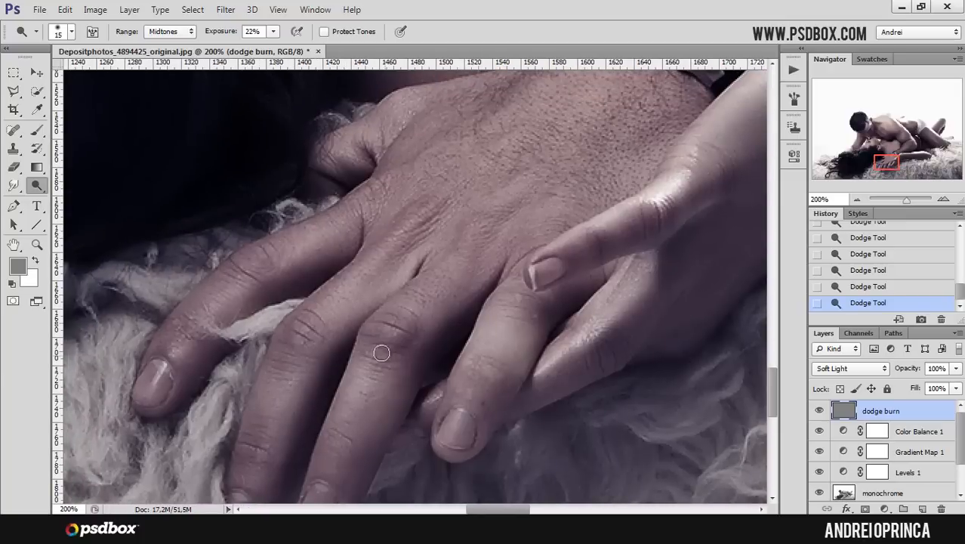
left_click(415, 327, "alt")
left_click_drag(451, 354, 460, 333)
left_click_drag(456, 341, 472, 313)
- Dodge the man's hip above the white underwear with a 45 px brush
left_click_drag(517, 291, 293, 491)
mouse_move(595, 184)
left_mouse_down()
mouse_move(392, 371)
mouse_move(439, 401)
left_mouse_up()
key("]")
key("]")
key("]")
left_click_drag(376, 361, 381, 370)
left_click_drag(377, 364, 392, 361)
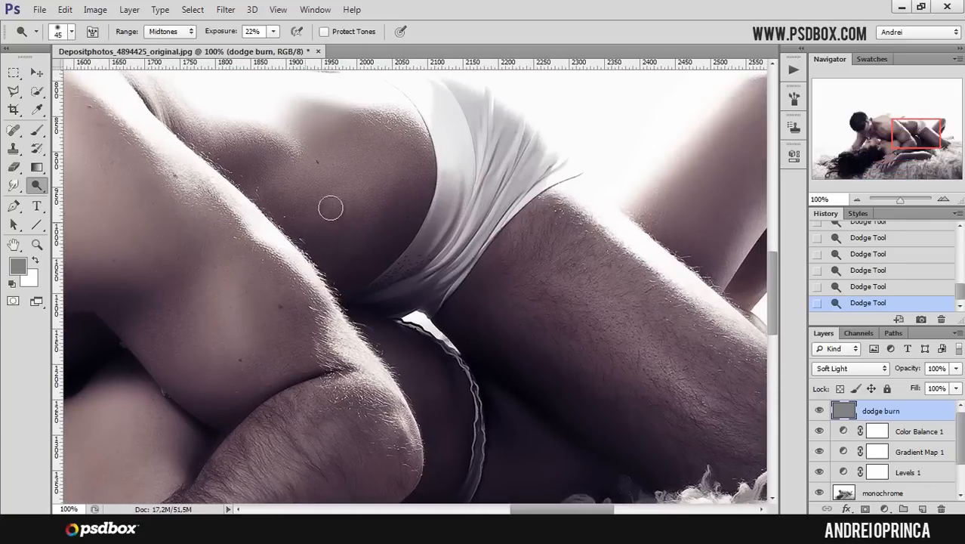
- Lower the dodge exposure to 17% and dodge the man's thigh below the underwear
left_click_drag(416, 208, 340, 152)
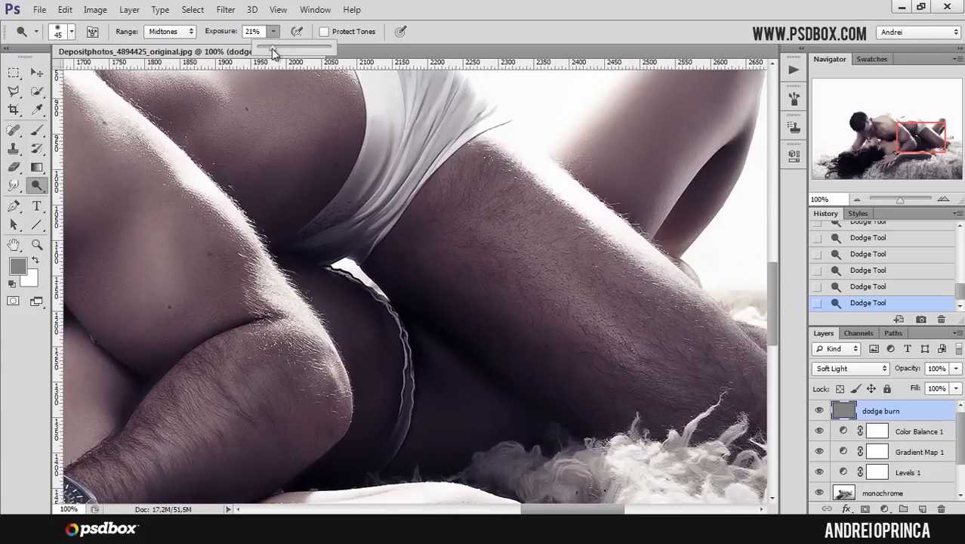
key("1")
key("7")
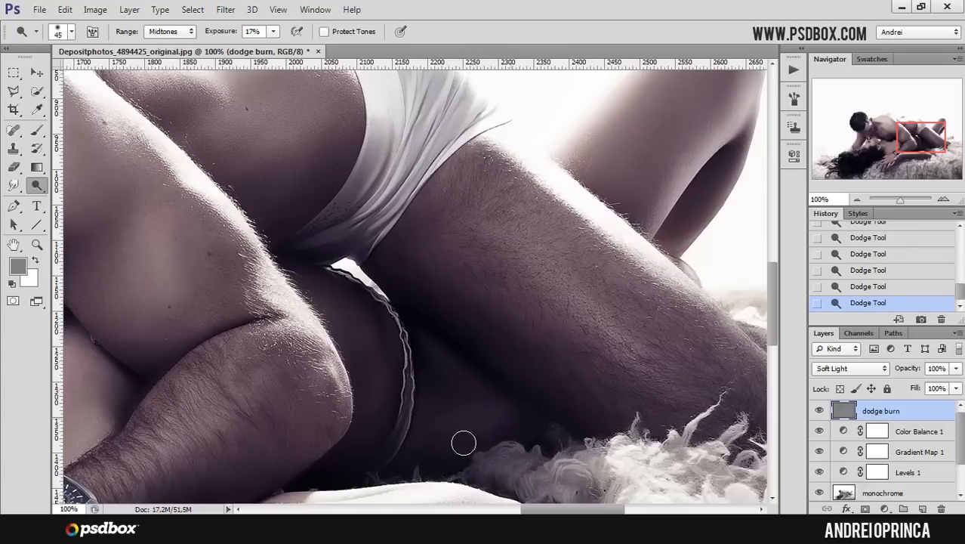
left_click_drag(590, 302, 553, 339)
- Dodge along the man's upper thigh, resizing the brush to about 70 px and then 40 px
key("bracketright")
key("bracketright")
key("bracketright")
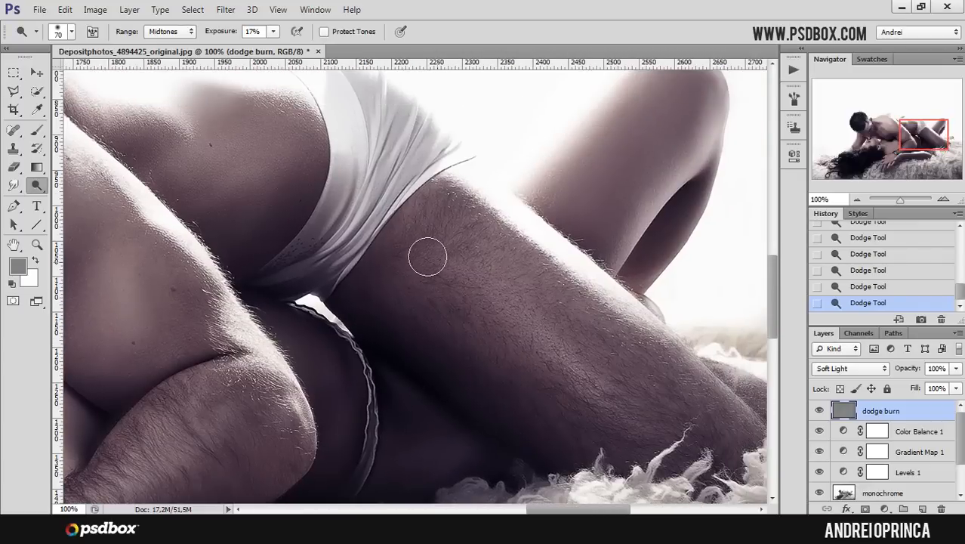
left_click_drag(696, 404, 588, 345)
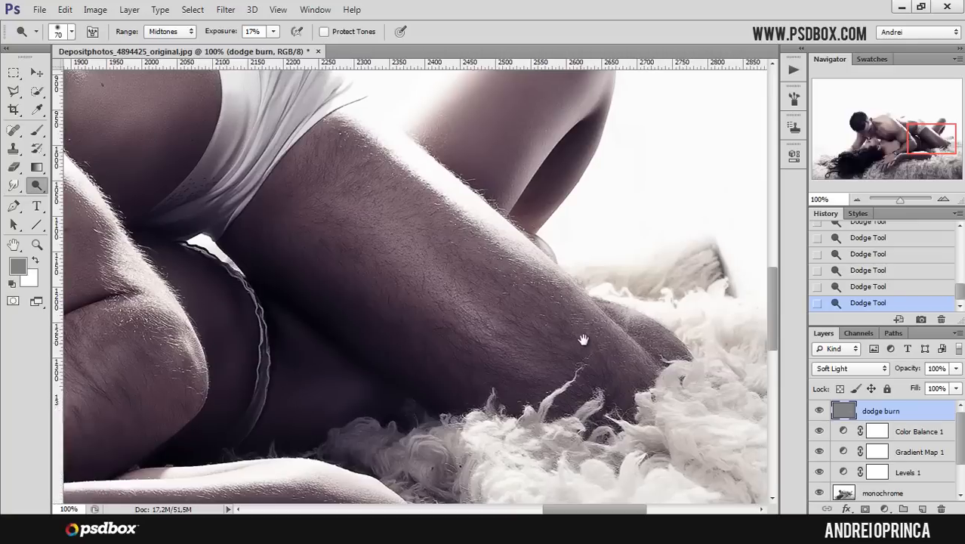
key("bracketleft")
key("bracketleft")
key("bracketleft")
left_click_drag(382, 276, 481, 333)
- Switch to the Burn tool and set its range to Midtones and exposure to 10%
left_click(465, 275, "alt")
left_click(450, 283, "alt")
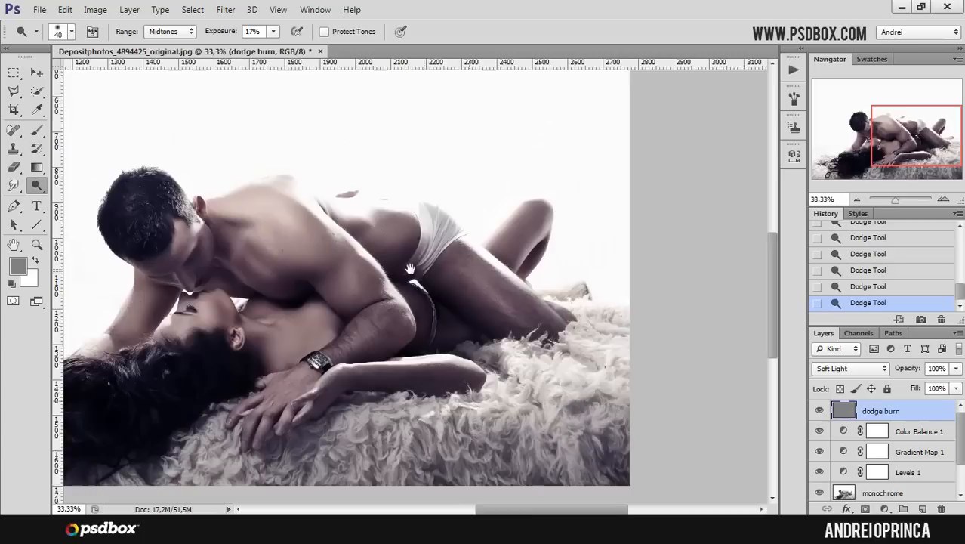
left_click(430, 294, "alt")
left_click(421, 298)
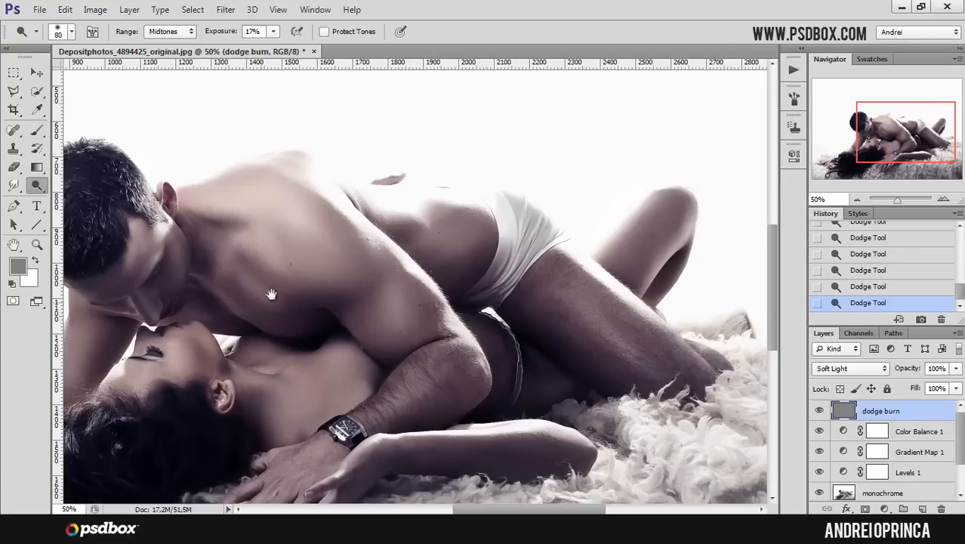
left_click_drag(260, 303, 316, 280)
left_click_drag(33, 185, 79, 198)
left_click(79, 198)
left_click(185, 31)
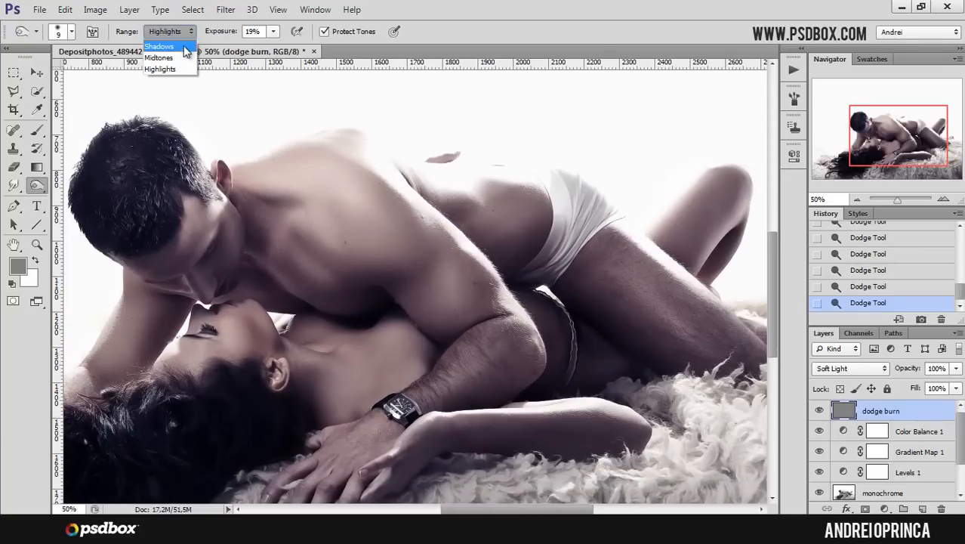
left_click(170, 59)
left_click(273, 31)
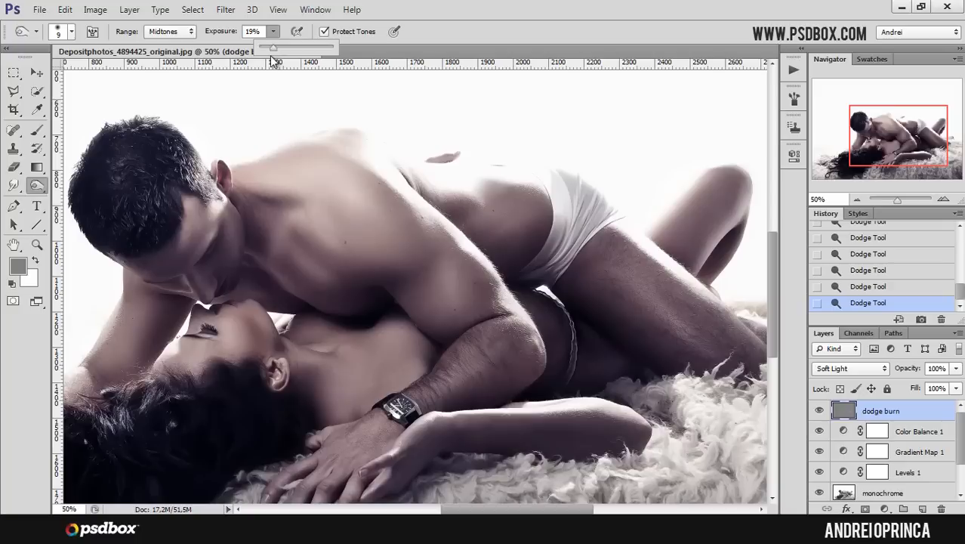
left_click_drag(270, 48, 267, 50)
left_click(444, 12)
- Burn the man's upper chest below his neck, enlarging and then shrinking the brush
left_click_drag(382, 213, 423, 194)
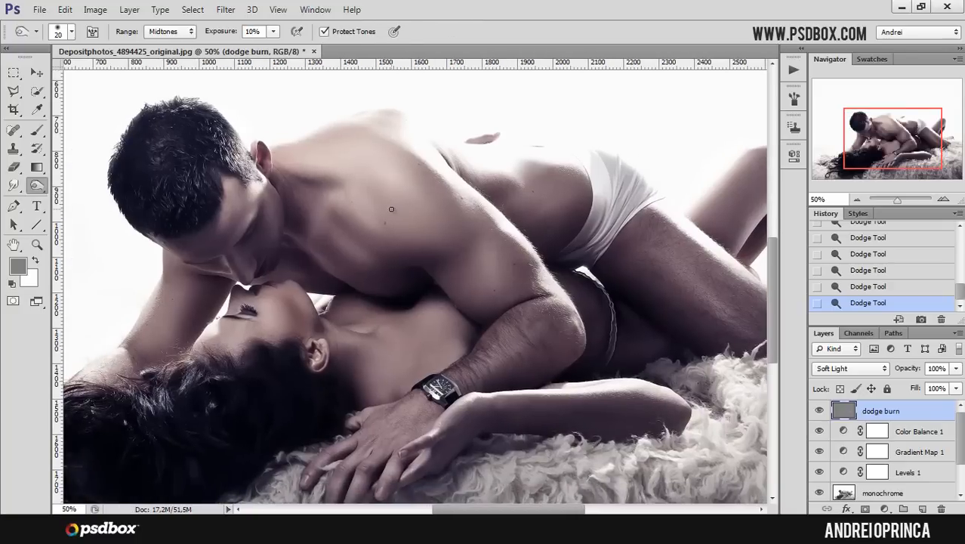
key("bracketright")
key("bracketright")
key("bracketright")
key("bracketright")
key("bracketright")
key("bracketright")
left_click_drag(363, 188, 389, 225)
left_click_drag(379, 214, 395, 228)
key("bracketleft")
key("bracketleft")
key("bracketleft")
key("bracketleft")
key("bracketleft")
left_click_drag(325, 195, 332, 197)
left_click_drag(331, 198, 323, 217)
left_click_drag(323, 218, 317, 219)
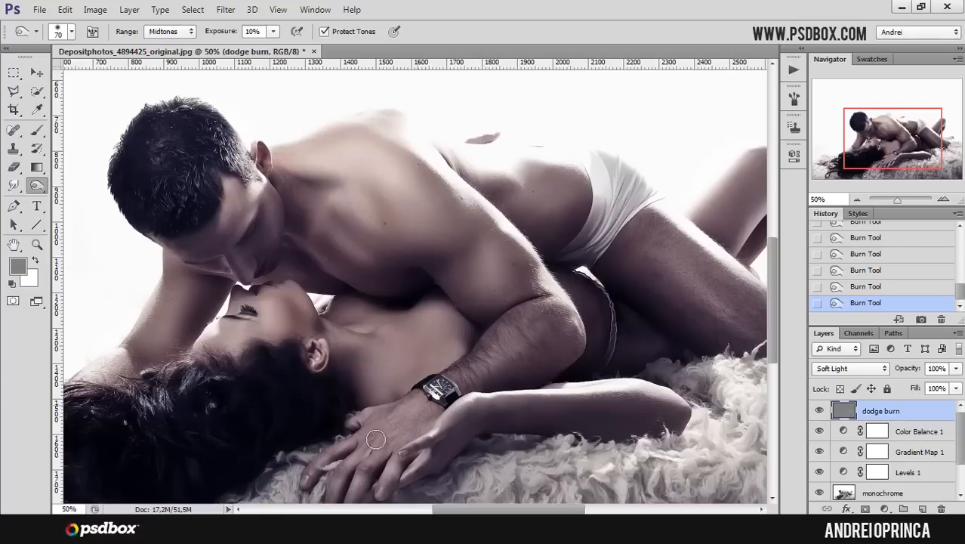
- Enable the brush Transfer option with exposure controlled by Pen Pressure
left_click(793, 98)
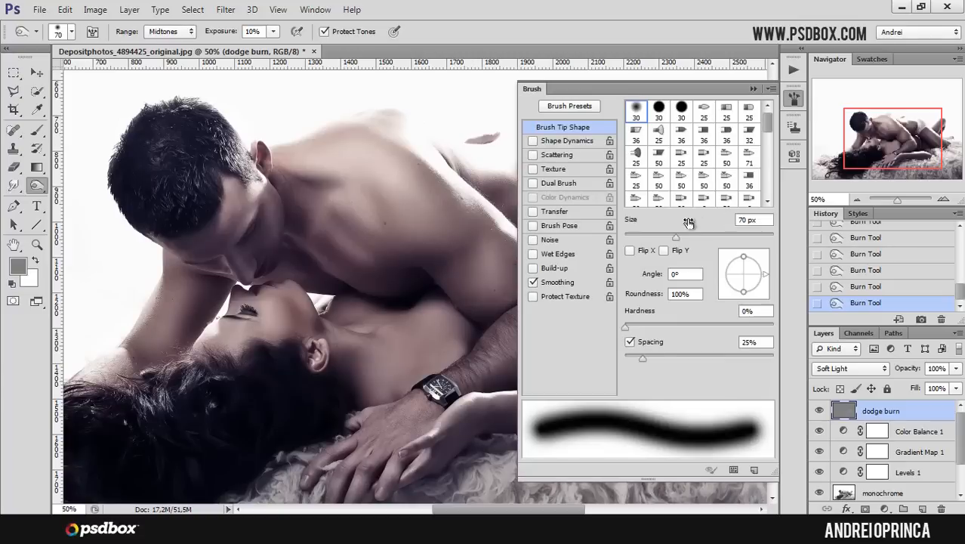
left_click(555, 211)
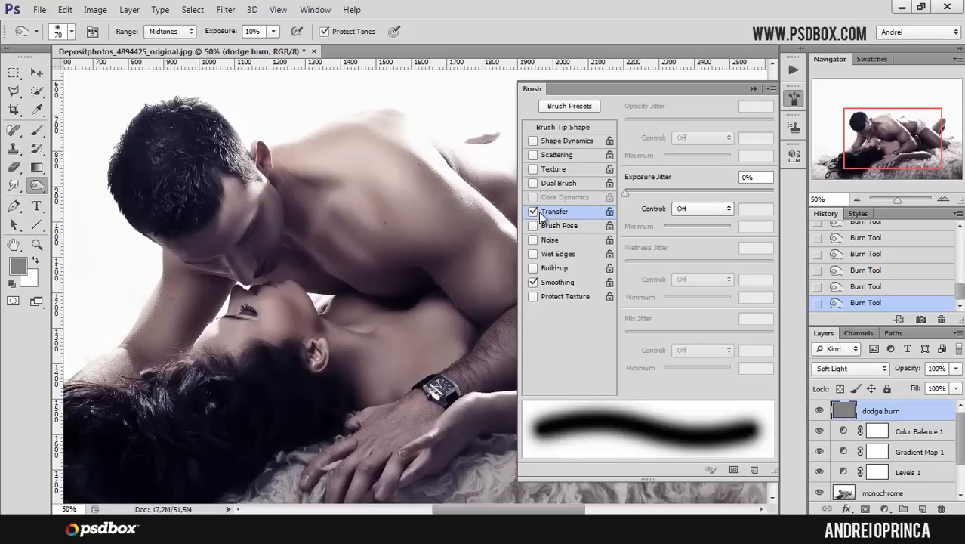
left_click(721, 215)
left_click(699, 243)
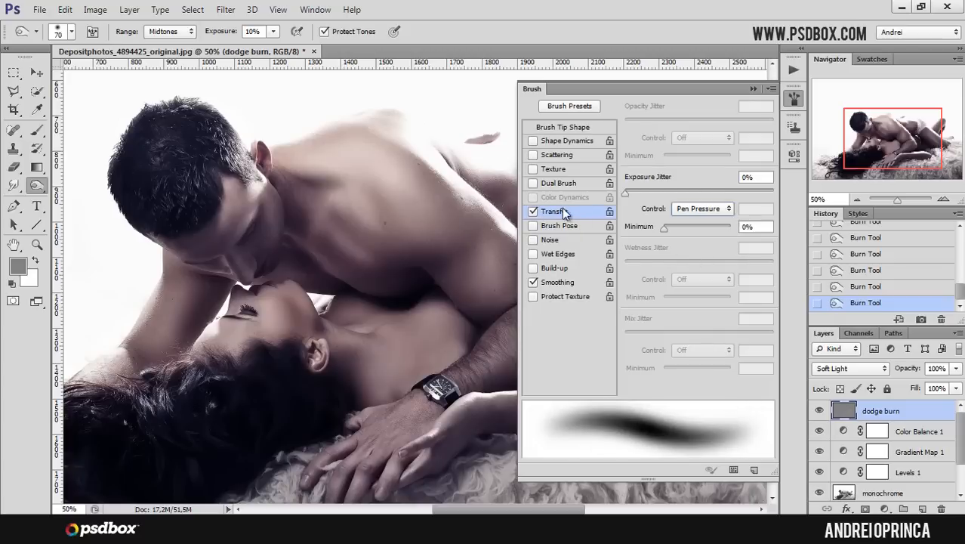
left_click(533, 213)
left_click(536, 215)
left_click(752, 88)
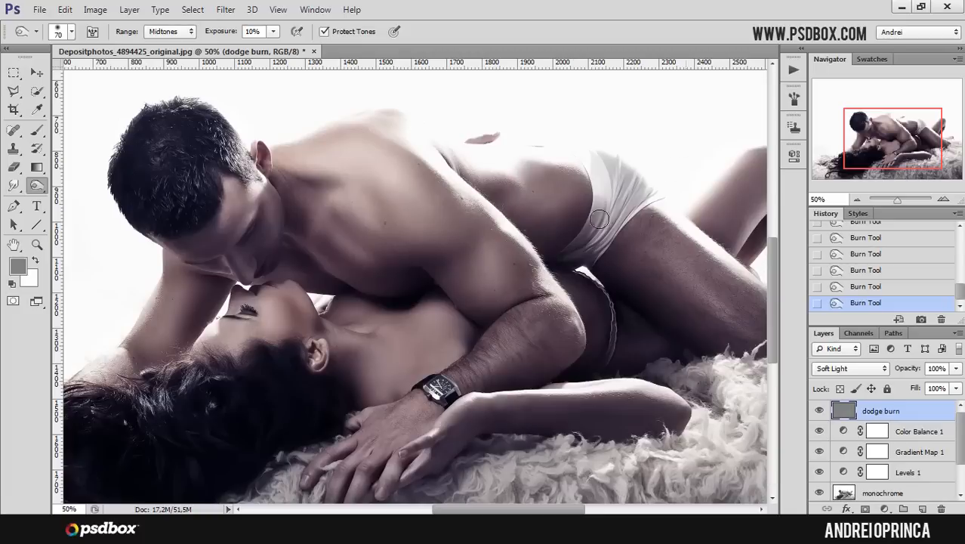
- Zoom to 66.67% and burn the shadow under the woman's chin with a 90 px brush
left_click(370, 319, "ctrl")
left_click_drag(384, 327, 432, 298)
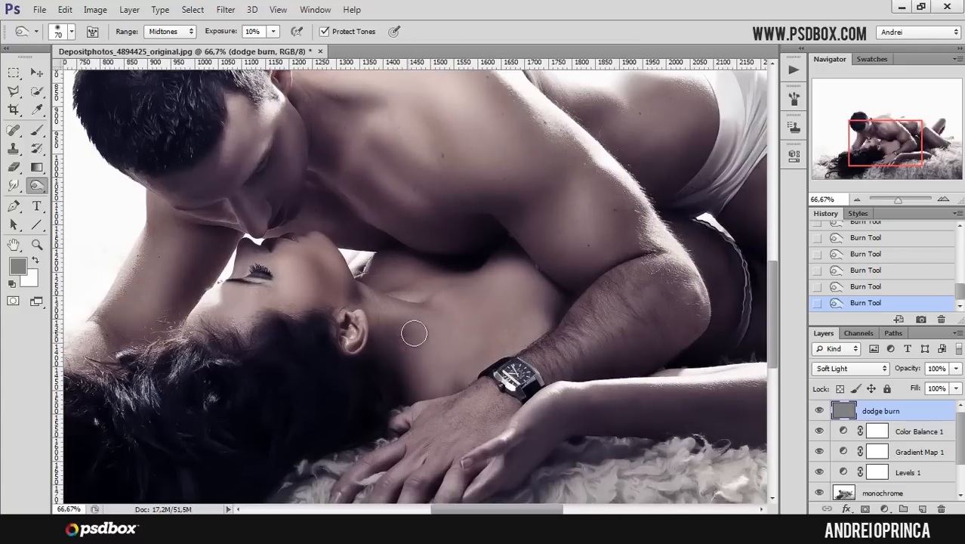
key("bracketright")
key("bracketright")
key("bracketright")
key("bracketleft")
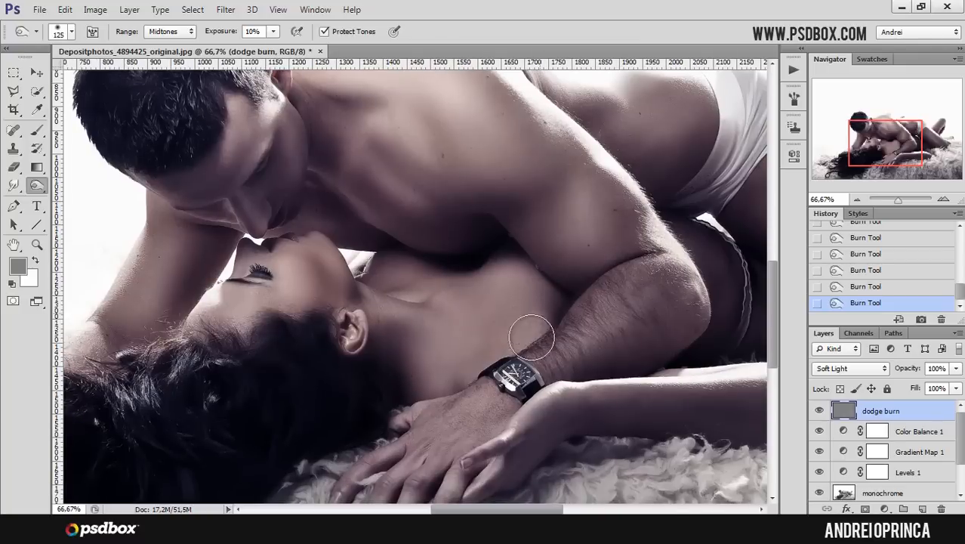
left_click_drag(320, 258, 311, 263)
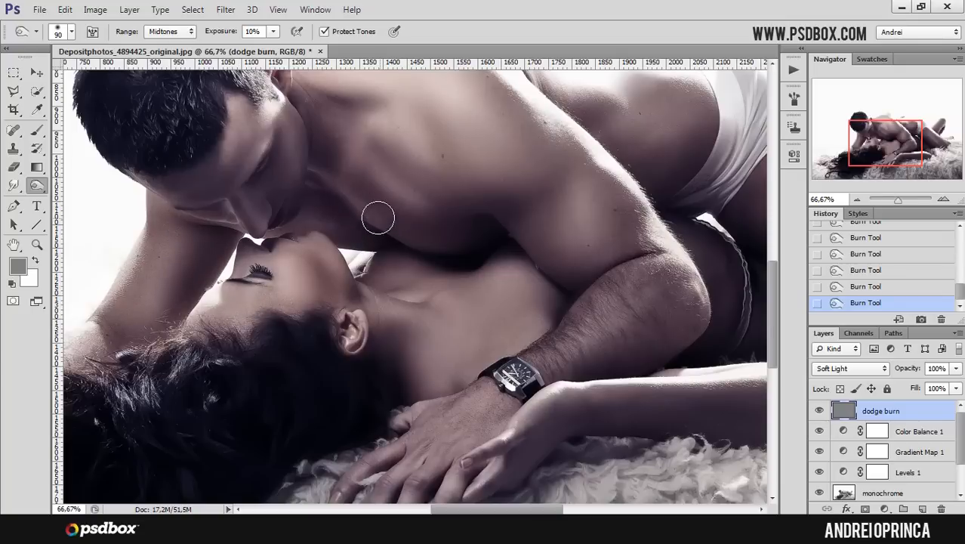
- Burn the contours of the man's upper arm and elbow with the 90 px brush
scroll(428, 234, "up", 3)
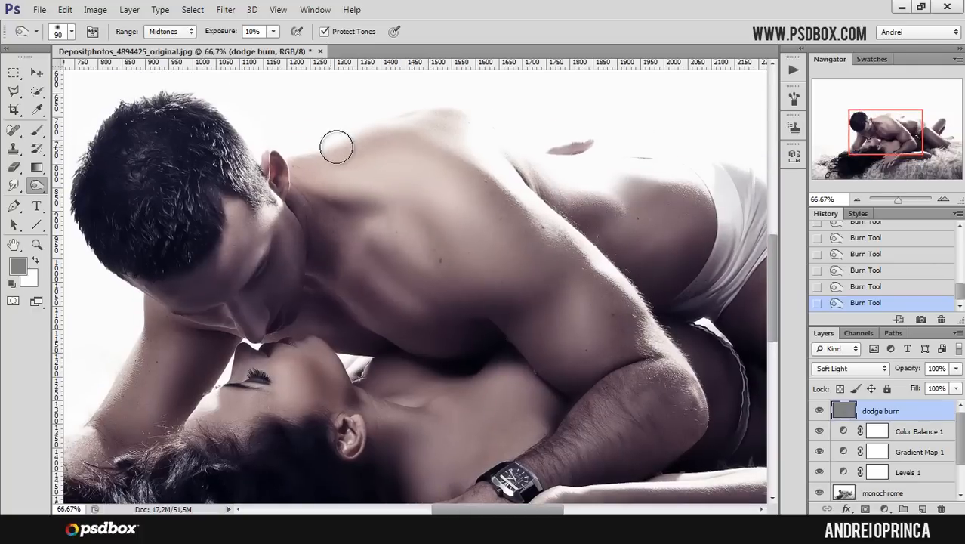
left_click_drag(594, 284, 522, 225)
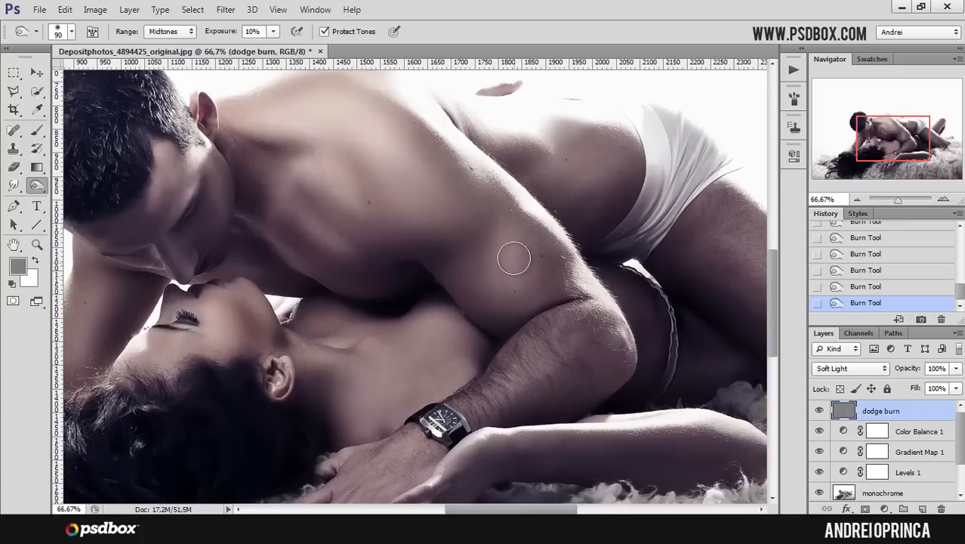
left_click_drag(514, 266, 530, 272)
mouse_move(521, 260)
left_mouse_down()
mouse_move(526, 274)
mouse_move(499, 278)
left_mouse_up()
mouse_move(504, 282)
left_mouse_down()
mouse_move(531, 286)
mouse_move(543, 317)
left_mouse_up()
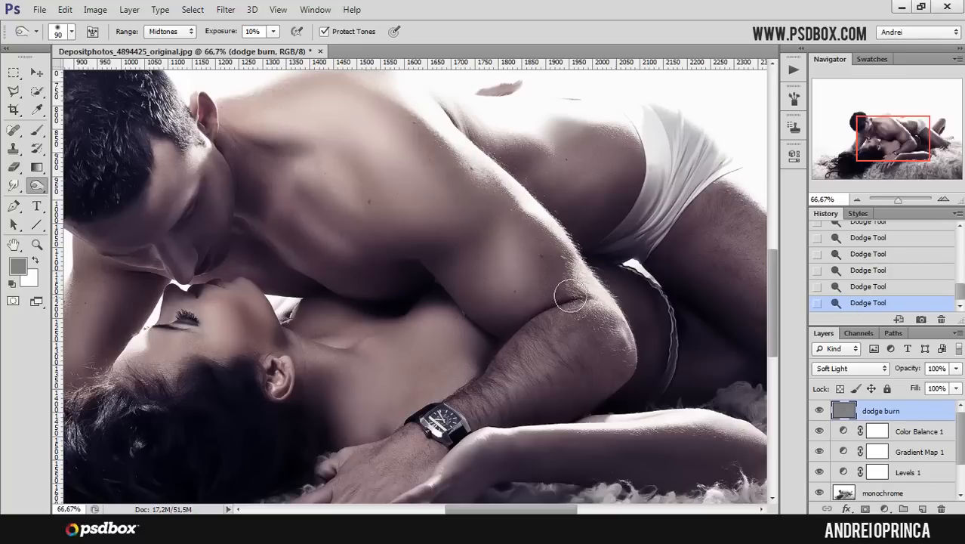
left_click_drag(529, 249, 508, 263)
left_click_drag(505, 306, 479, 291)
left_click_drag(483, 293, 576, 315)
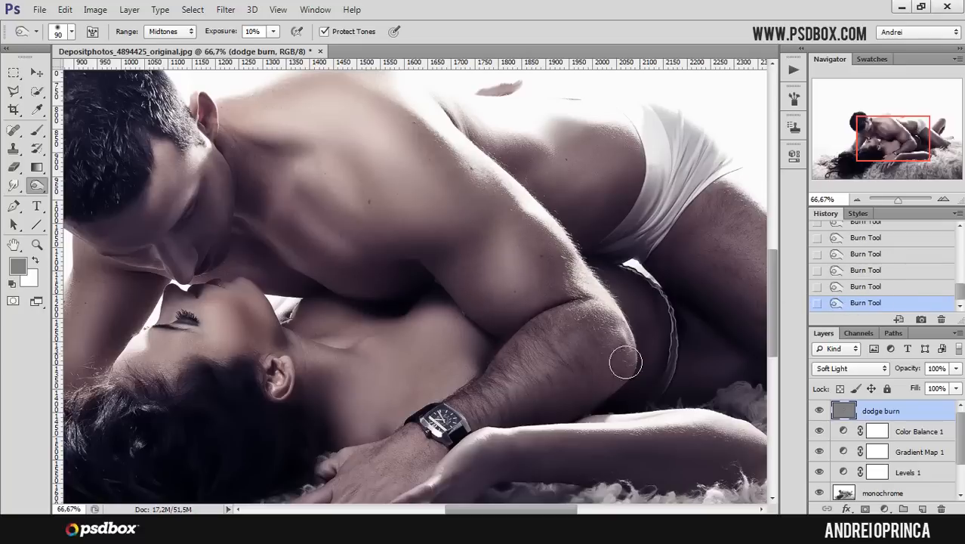
left_click_drag(554, 405, 583, 316)
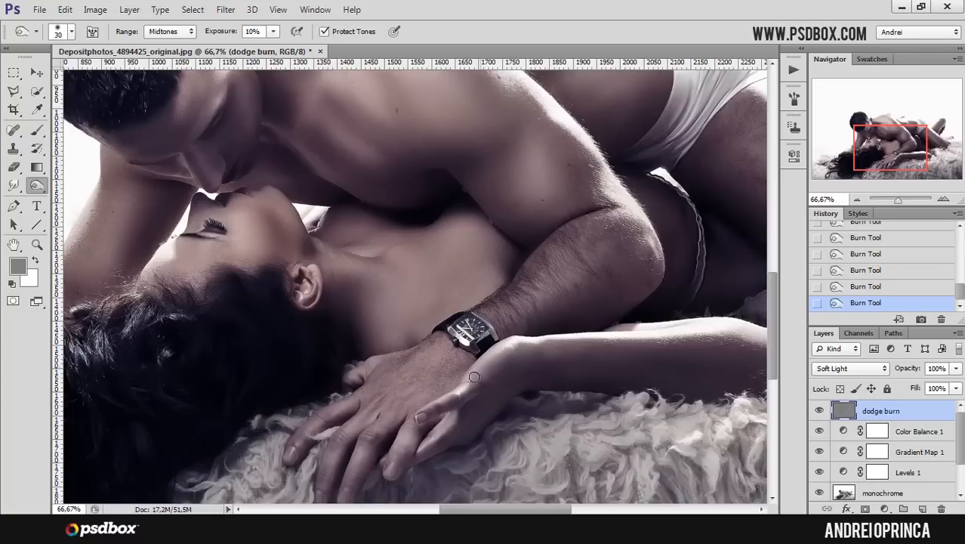
- Pan across the couple to review the dodged and burned areas
left_click_drag(372, 349, 527, 289)
key("bracketright")
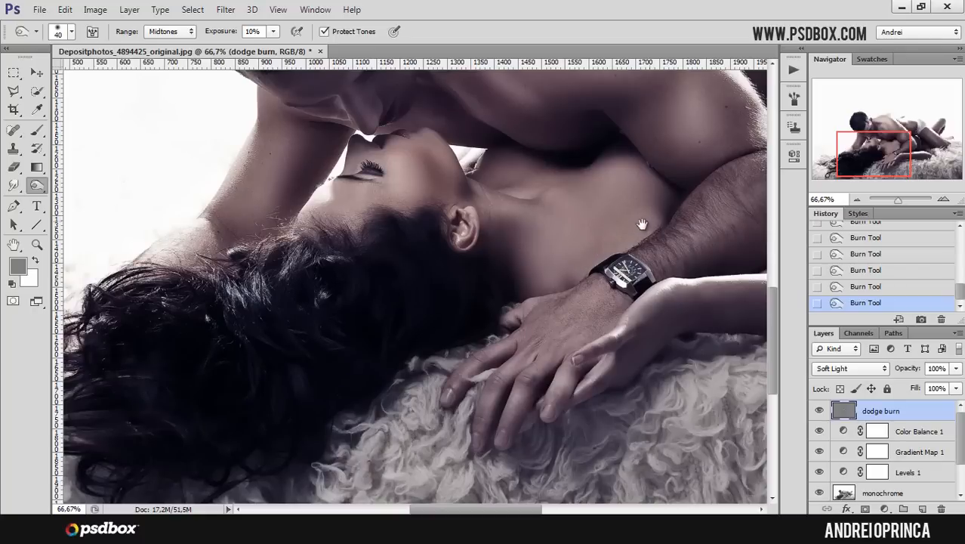
left_click_drag(647, 221, 543, 295)
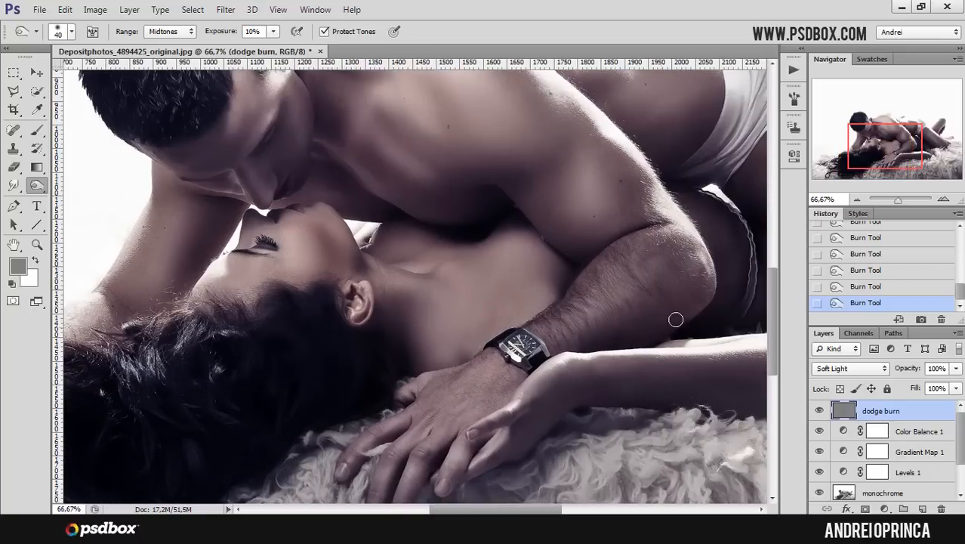
left_click_drag(726, 261, 606, 310)
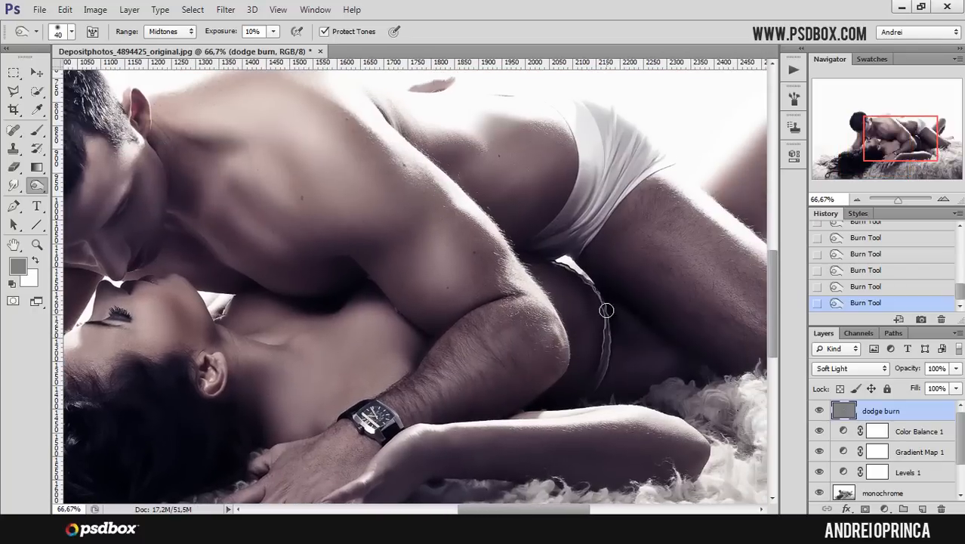
key("e")
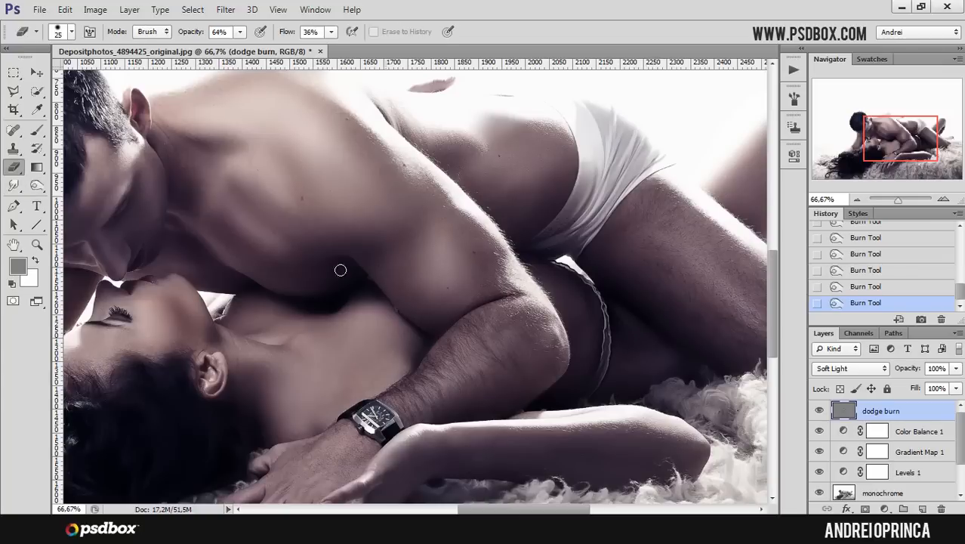
left_click(37, 187)
left_click_drag(600, 251, 497, 316)
key("bracketright")
key("bracketright")
key("bracketright")
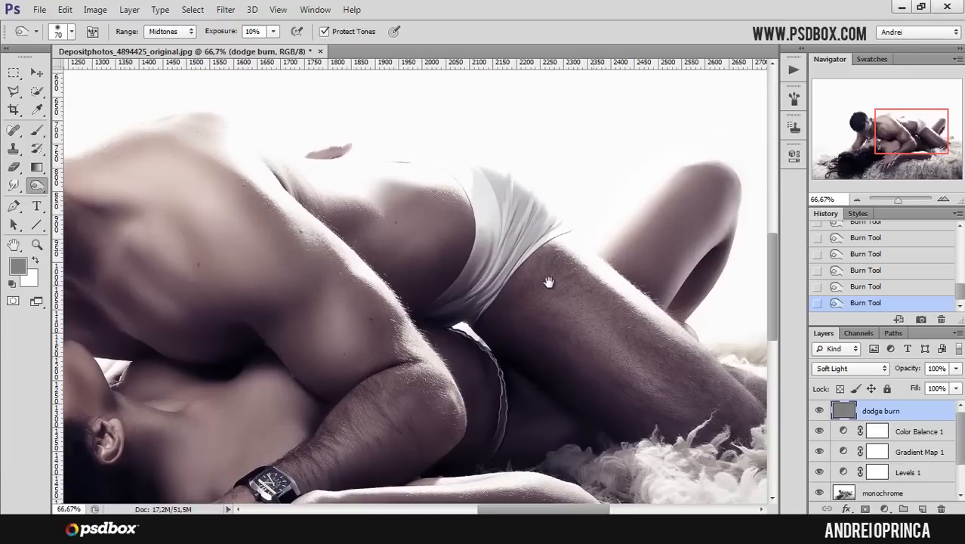
left_click_drag(563, 271, 518, 301)
key("bracketright")
key("bracketright")
key("bracketleft")
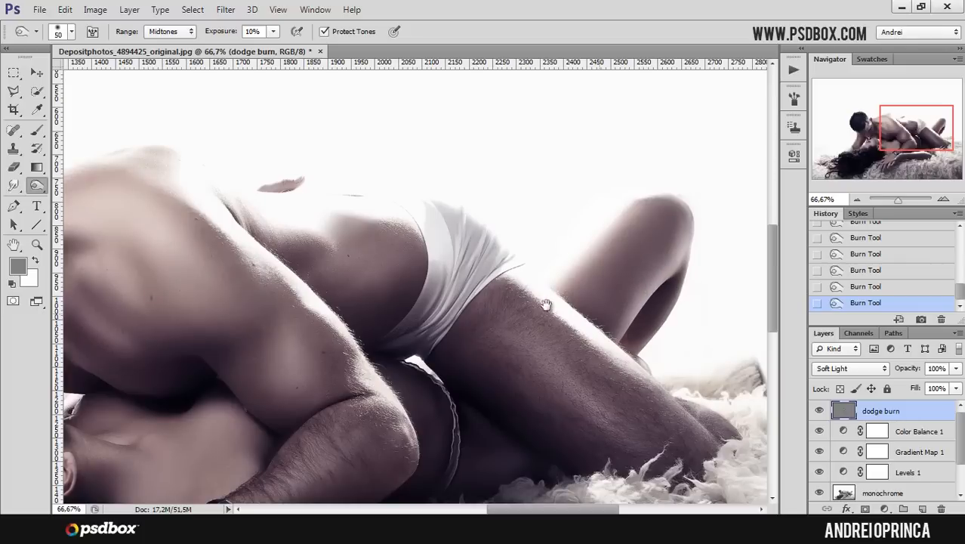
left_click_drag(510, 296, 591, 334)
key("bracketright")
key("bracketright")
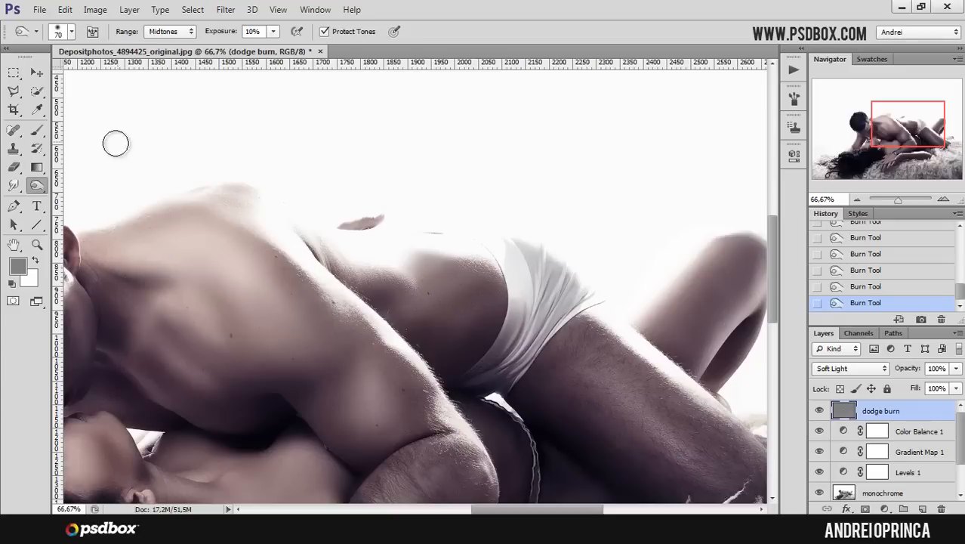
- Paint grey over the man's side above the underwear with the Brush at 52% opacity
left_click(36, 130)
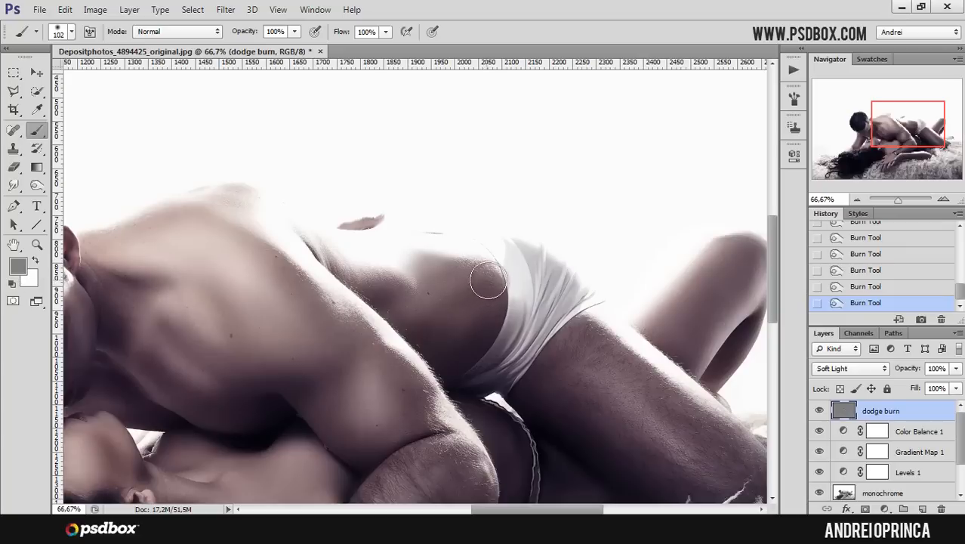
left_click(294, 31)
left_click_drag(297, 48, 266, 57)
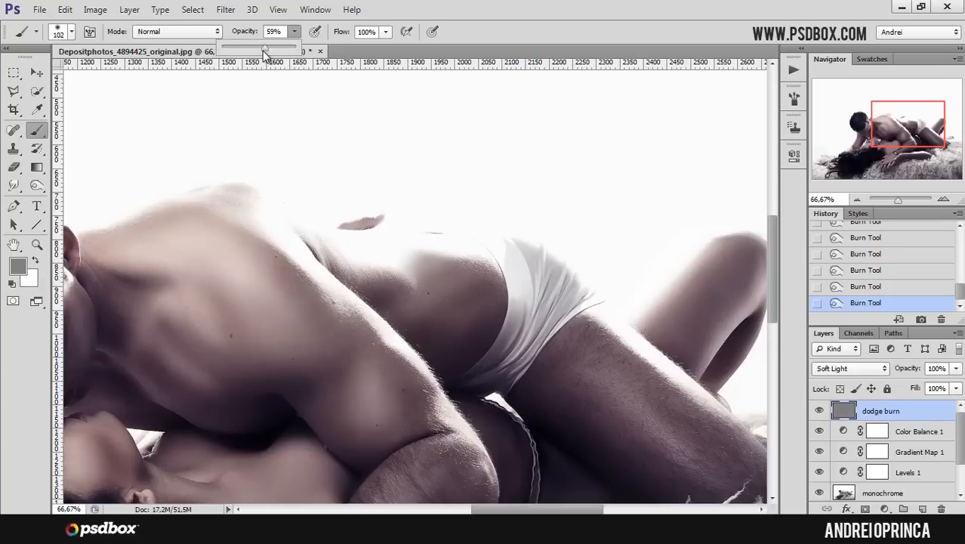
left_click_drag(484, 285, 492, 287)
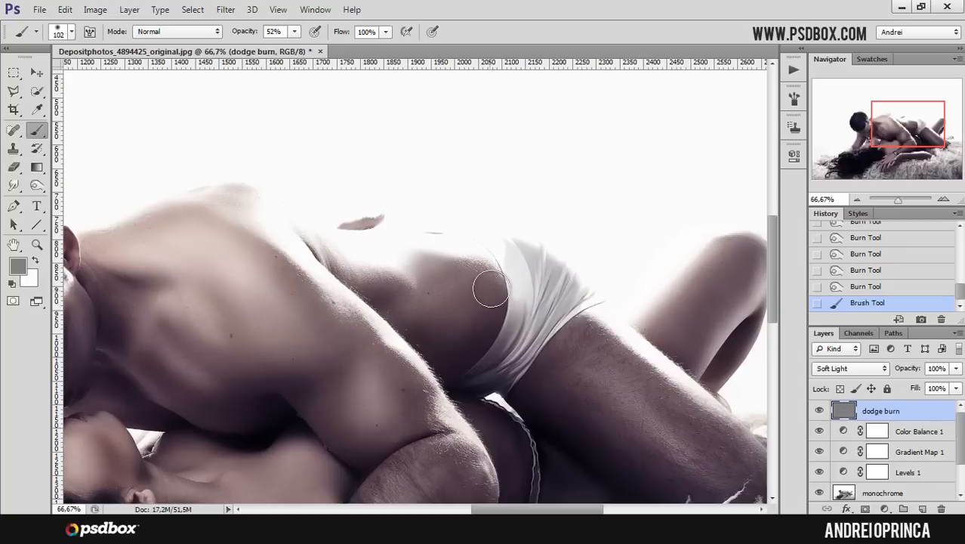
mouse_move(456, 316)
left_mouse_down()
mouse_move(494, 285)
mouse_move(487, 311)
left_mouse_up()
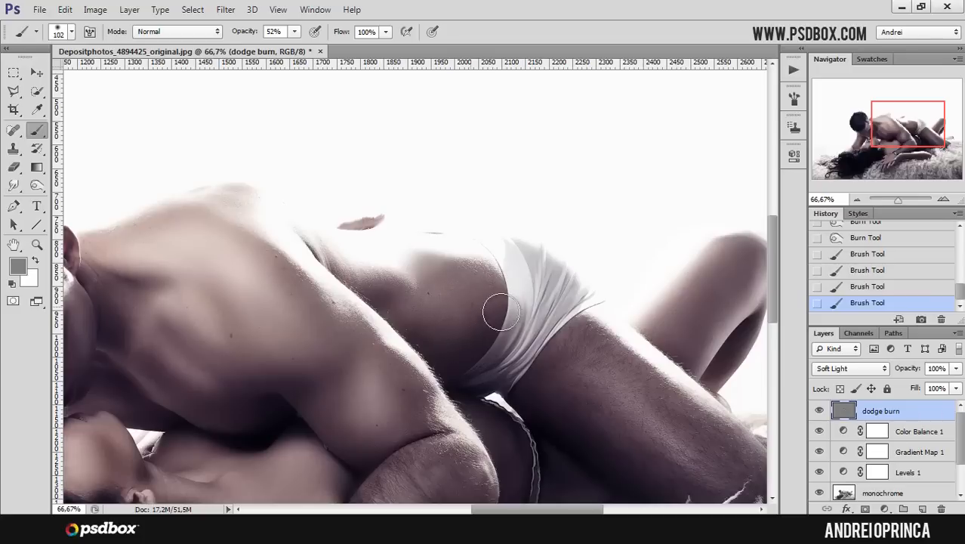
- Burn the man's waist and hip edge beside the white underwear
left_click(37, 186)
mouse_move(496, 293)
left_mouse_down()
mouse_move(485, 276)
mouse_move(420, 303)
mouse_move(492, 296)
mouse_move(454, 328)
left_mouse_up()
left_click_drag(463, 289, 428, 299)
left_click_drag(510, 298, 452, 357)
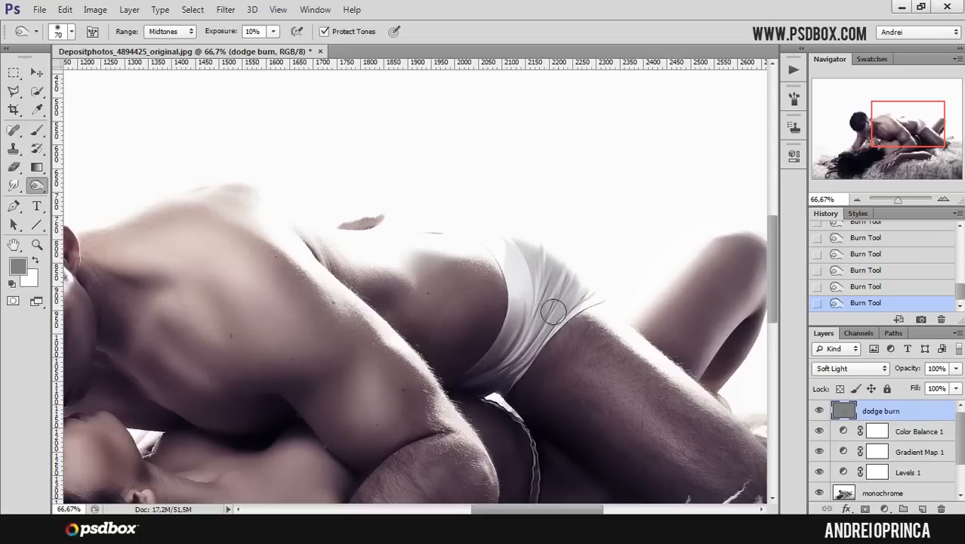
left_click_drag(901, 131, 873, 136)
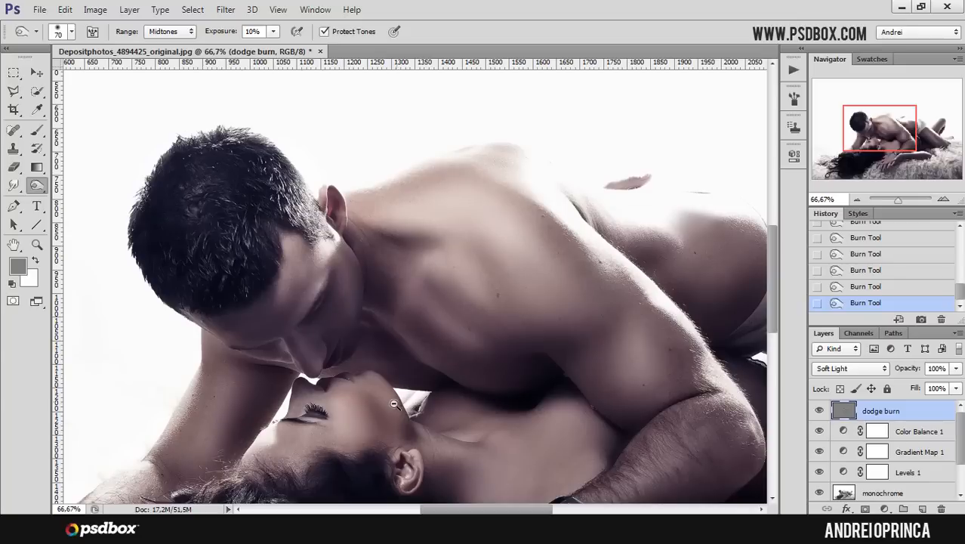
- Zoom out and toggle the dodge burn layer's visibility to compare the image with and without it
left_click(403, 406, "alt")
left_click(402, 406, "alt")
left_click(403, 405, "alt")
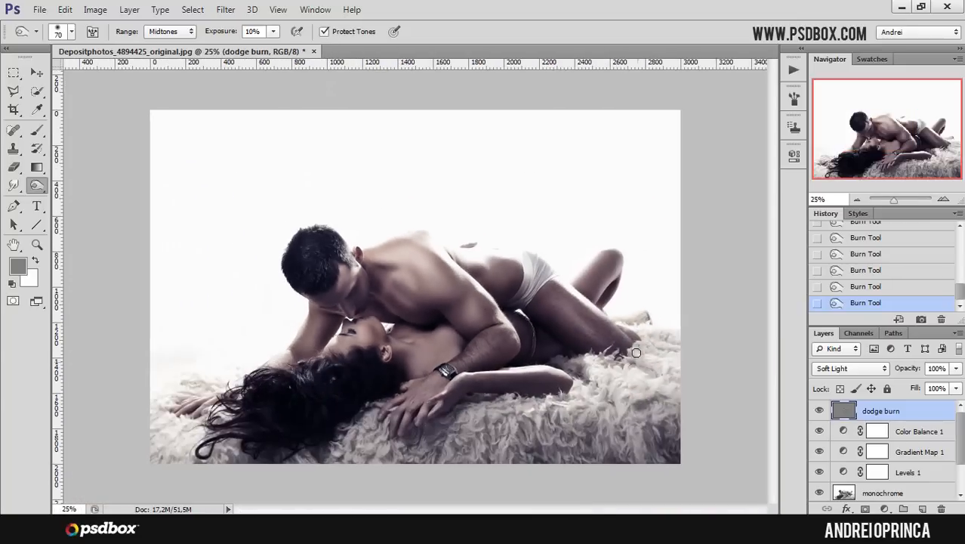
left_click(440, 302)
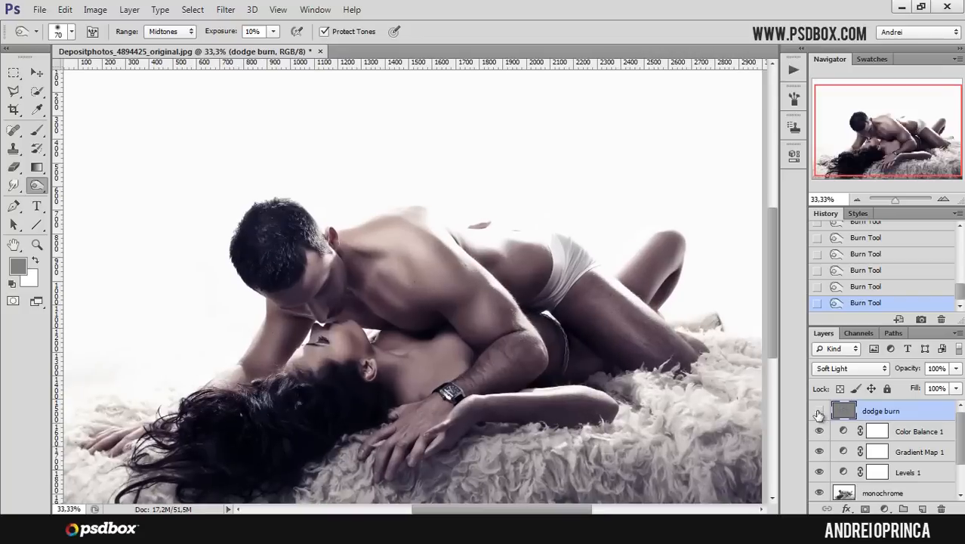
left_click(817, 411)
left_click(818, 411)
left_click(819, 411)
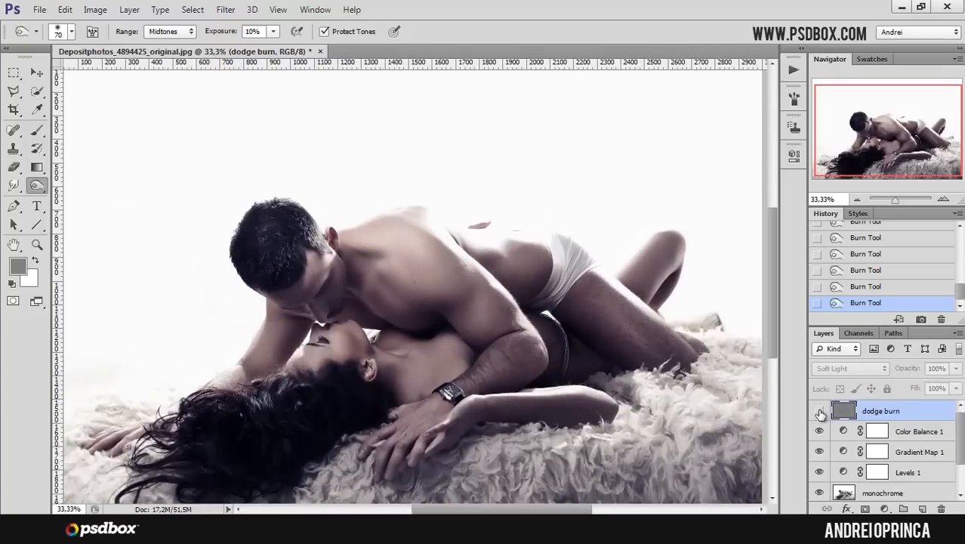
left_click(818, 412)
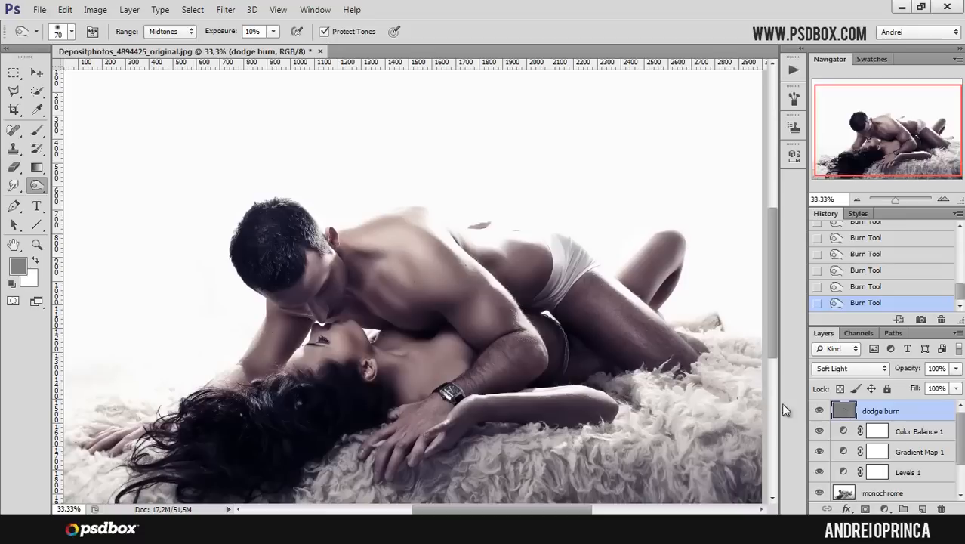
- Duplicate the dodge burn layer
left_click(491, 299, "ctrl")
left_click_drag(924, 410, 917, 400)
left_click(511, 269, "ctrl+alt")
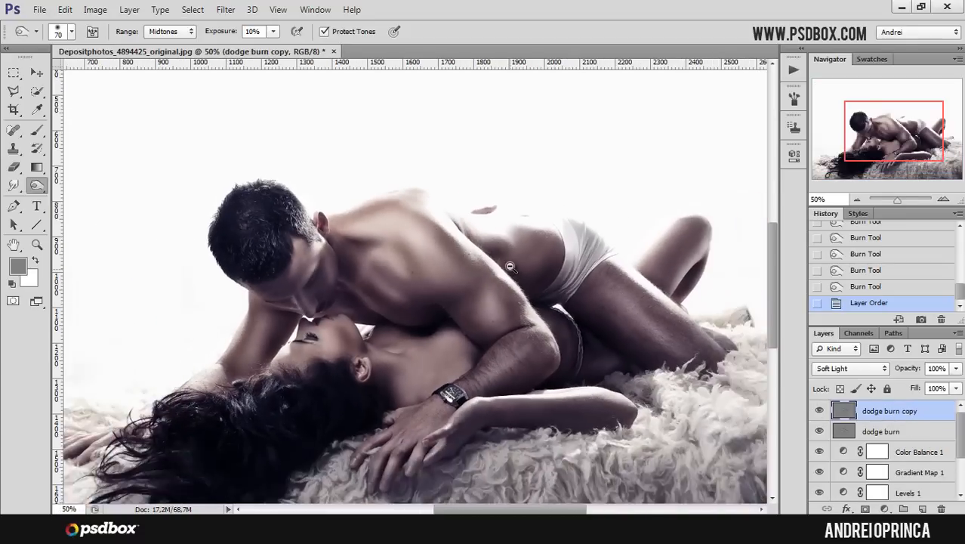
left_click(500, 276, "ctrl")
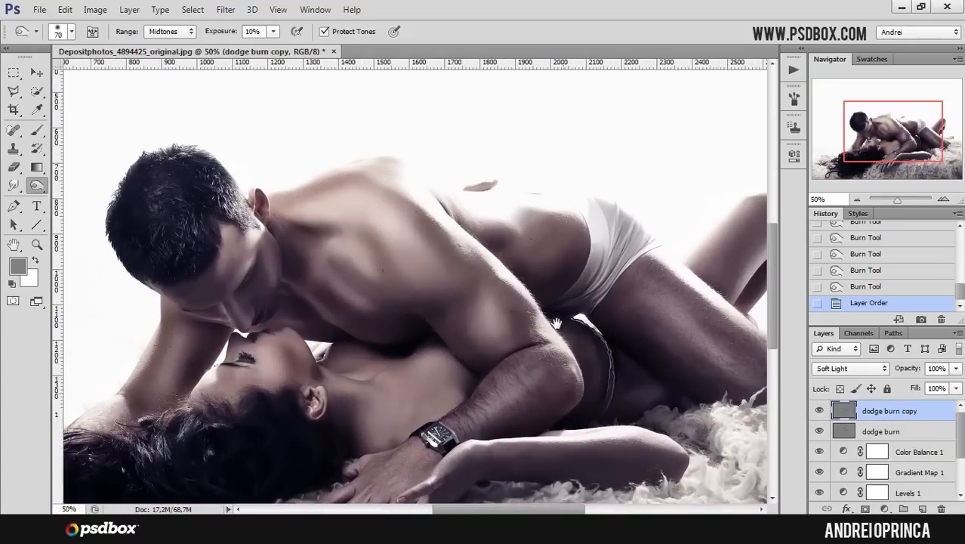
left_click_drag(535, 342, 528, 334)
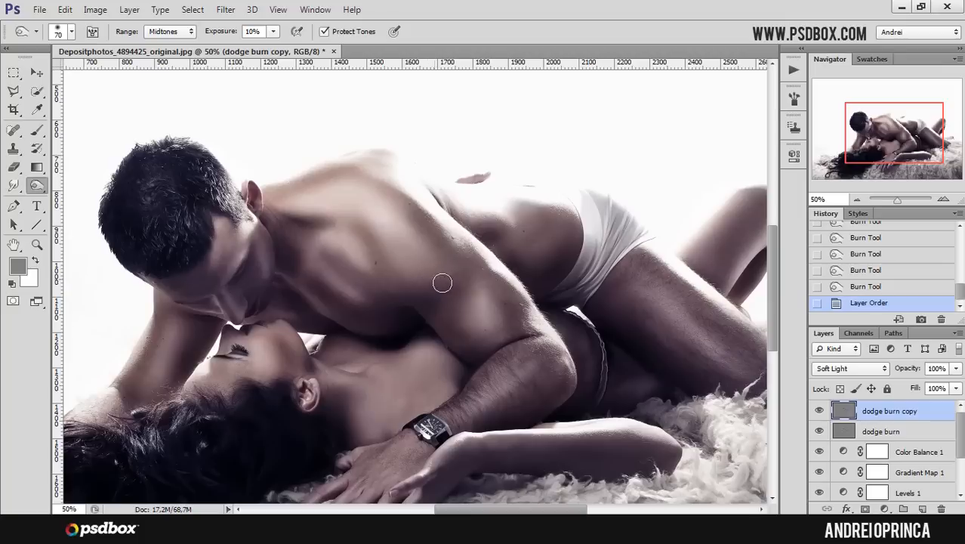
- Apply a Gaussian Blur with a radius of 34,6 pixels to the dodge burn copy layer
left_click(226, 9)
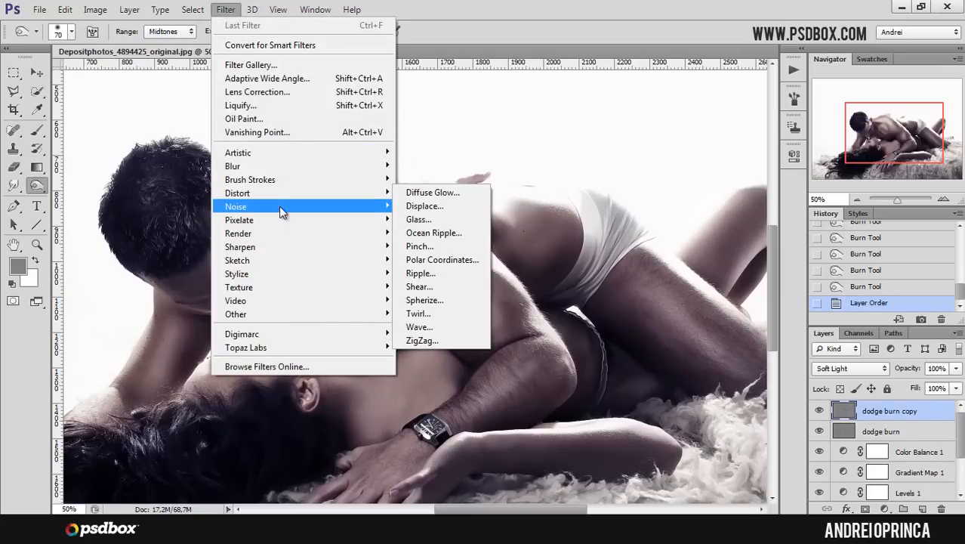
mouse_move(281, 168)
left_click(431, 267)
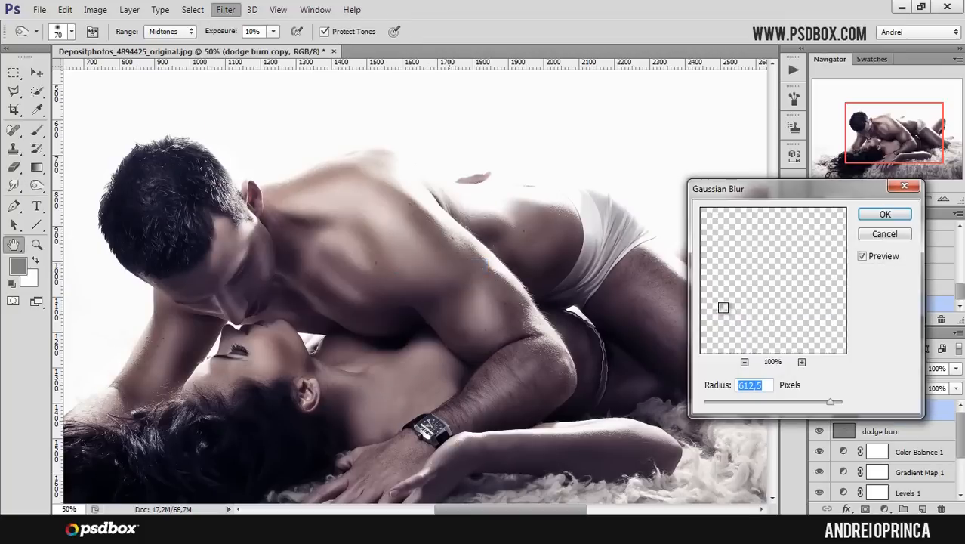
left_click(764, 403)
left_click(778, 401)
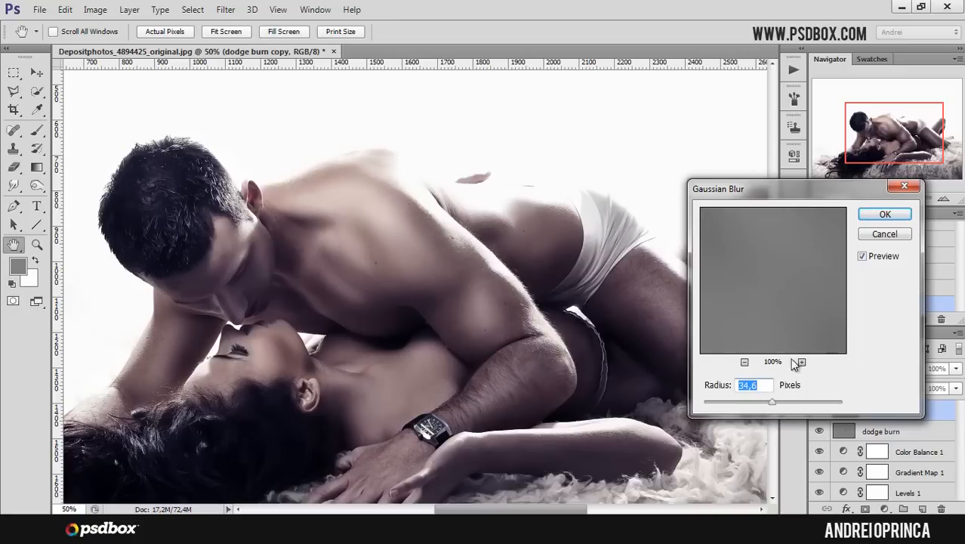
left_click(884, 216)
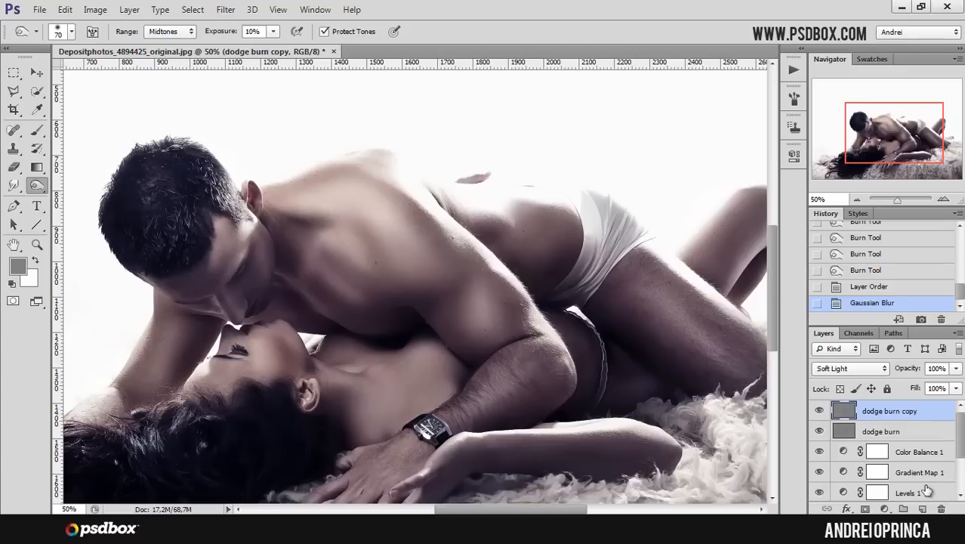
- Add a Vibrance adjustment layer with Vibrance +13 and Saturation +17
left_click(884, 508)
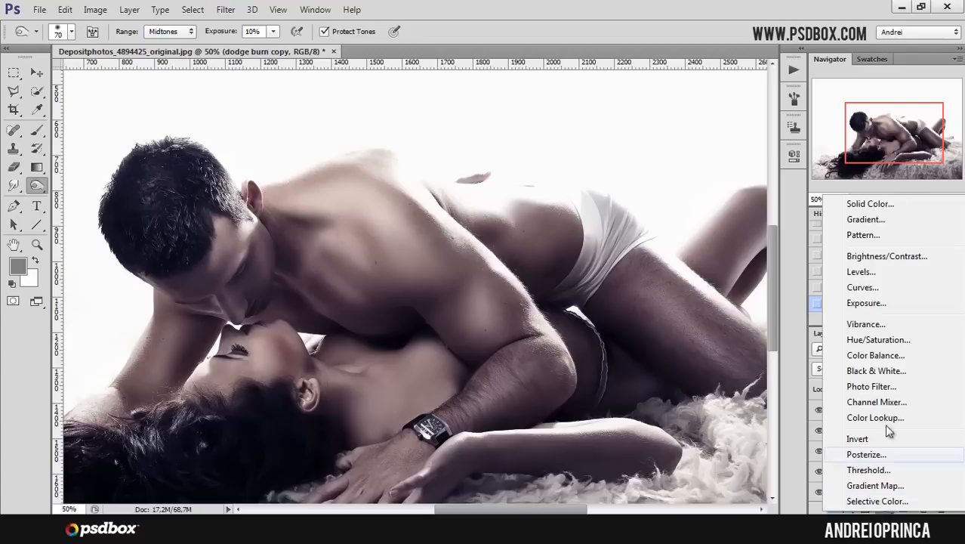
left_click(878, 324)
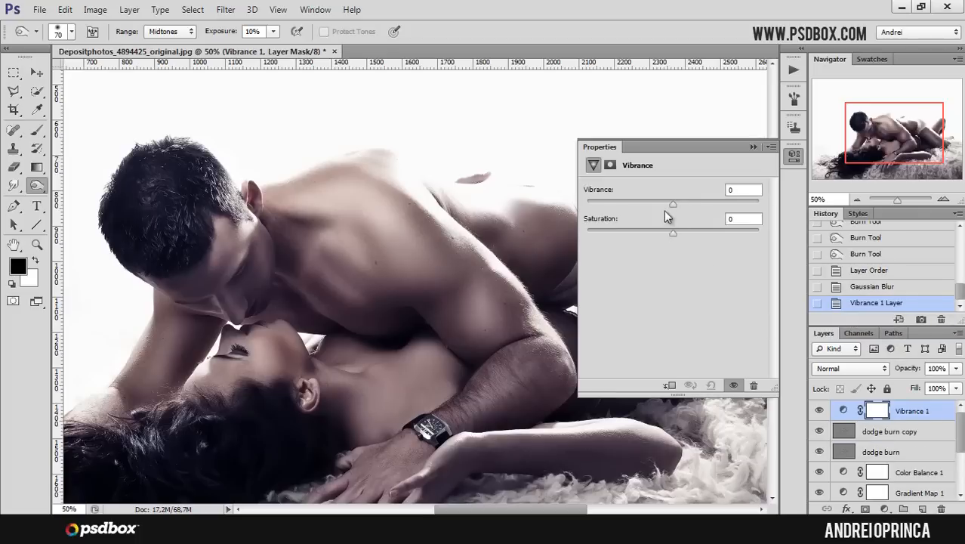
left_click_drag(669, 205, 683, 231)
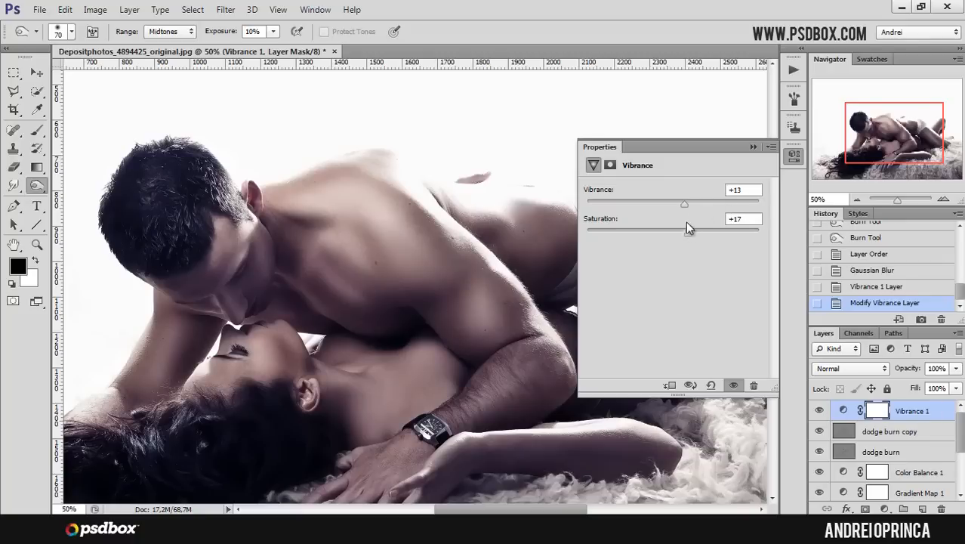
left_click(753, 146)
- Slightly lower the opacity of the Gradient Map 1 layer
left_click_drag(896, 126, 891, 132)
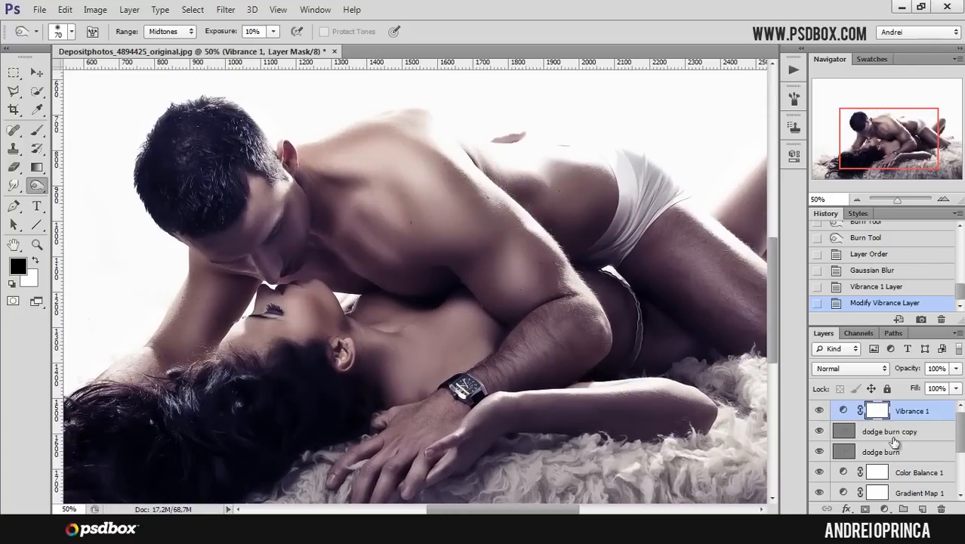
left_click_drag(959, 432, 962, 456)
left_click(843, 436)
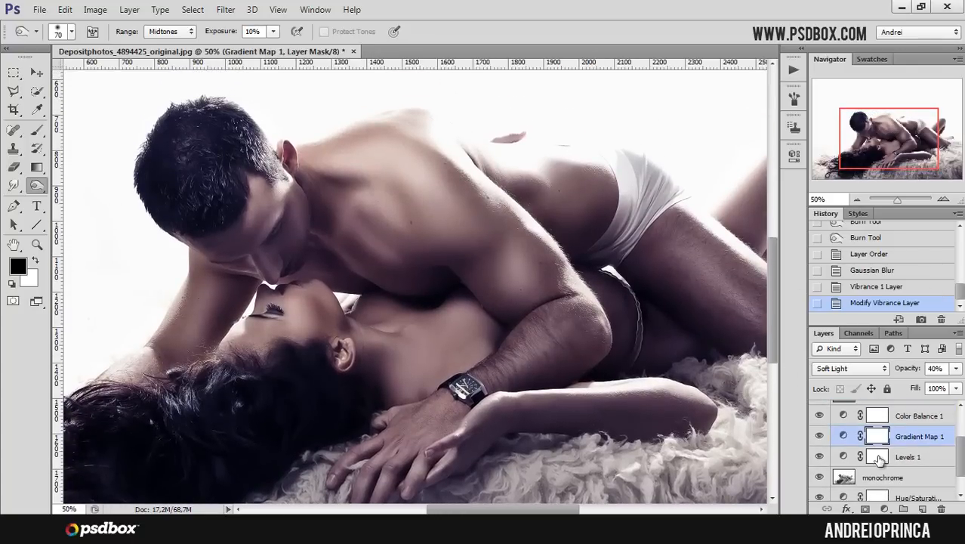
double_click(844, 436)
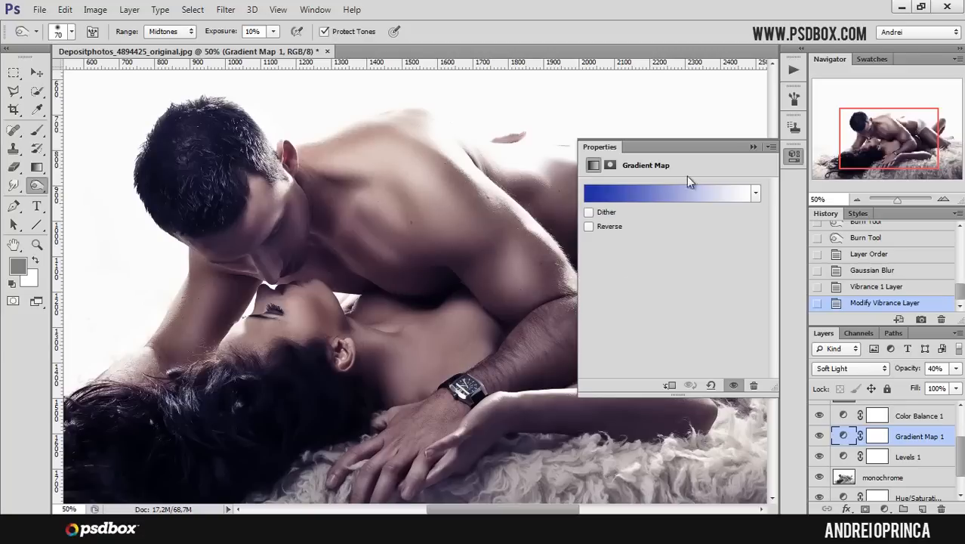
left_click(753, 147)
left_click(956, 367)
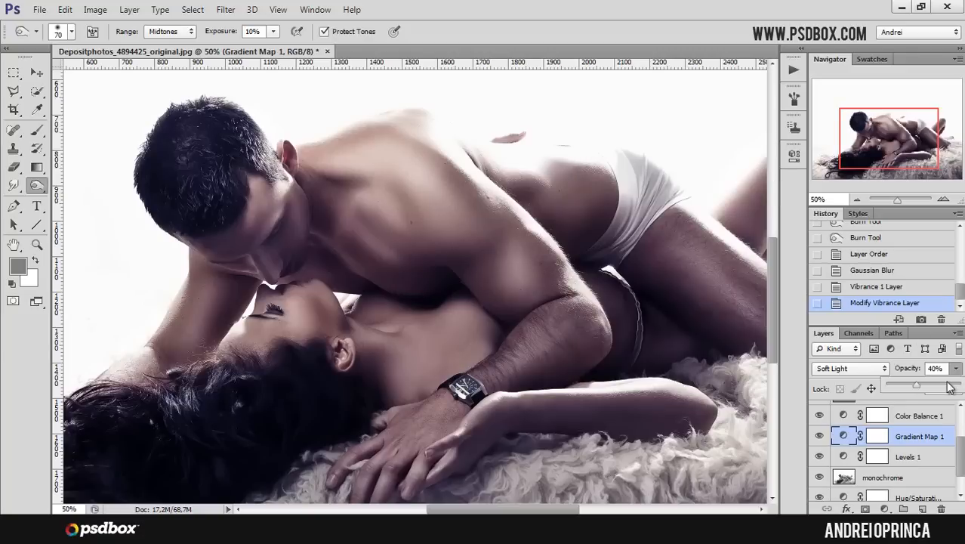
left_click_drag(920, 388, 913, 389)
- Set the monochrome layer's opacity to 37%
scroll(959, 443, "down", 1)
left_click(925, 450)
left_click(953, 368)
left_click_drag(925, 391, 913, 388)
key("ctrl+minus")
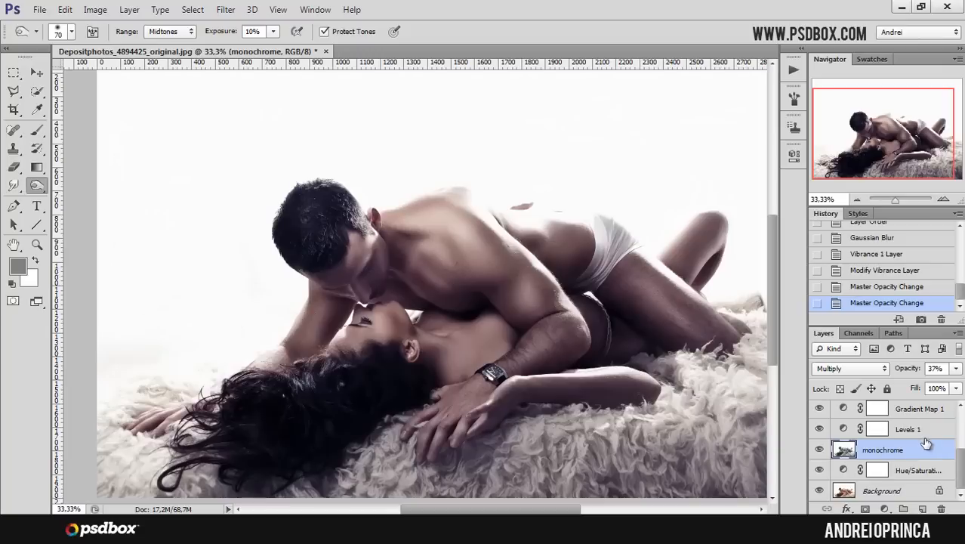
- Compare against the original Background, then group all layers above the Background into one group
left_click(920, 495)
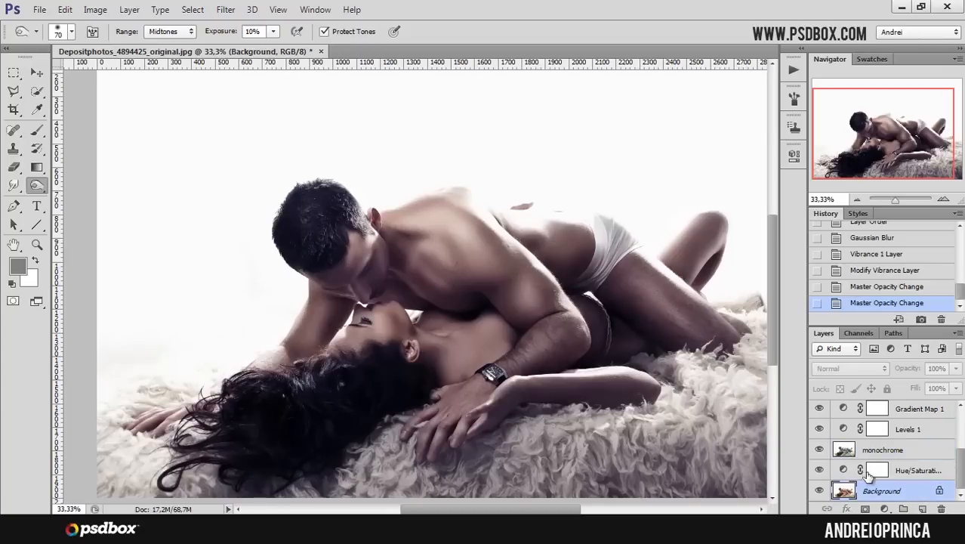
left_click(820, 492, "alt")
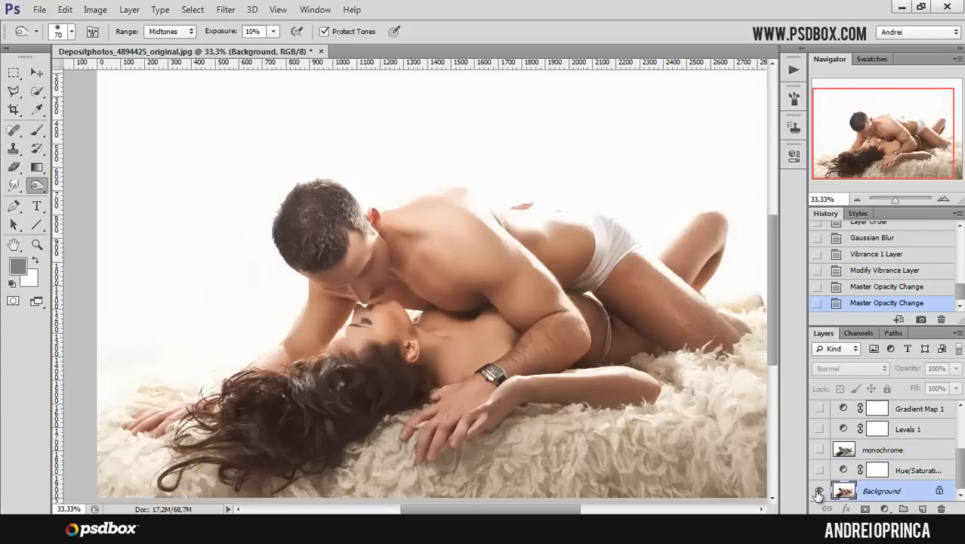
left_click(819, 492, "alt")
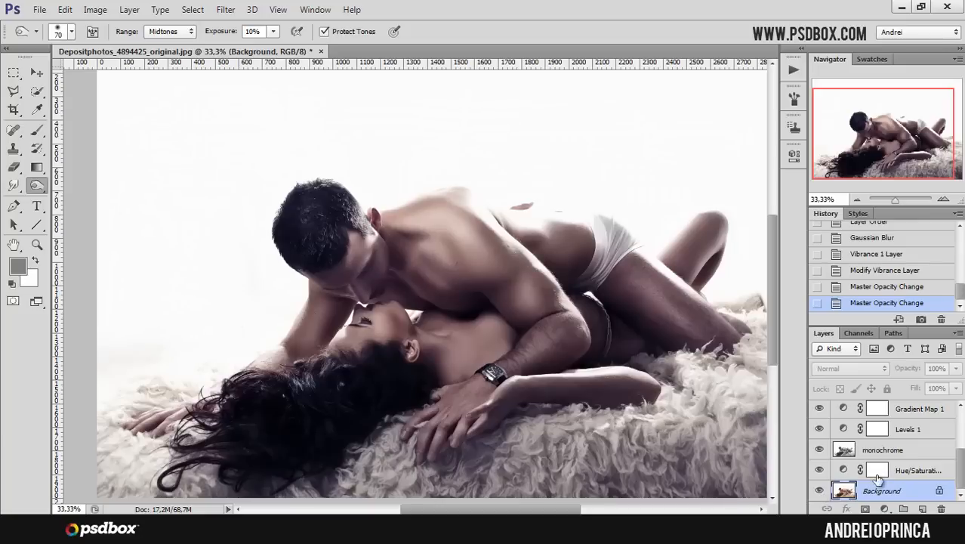
left_click(949, 471)
mouse_move(959, 470)
left_mouse_down()
mouse_move(956, 419)
mouse_move(961, 459)
left_mouse_up()
left_click(924, 412, "shift")
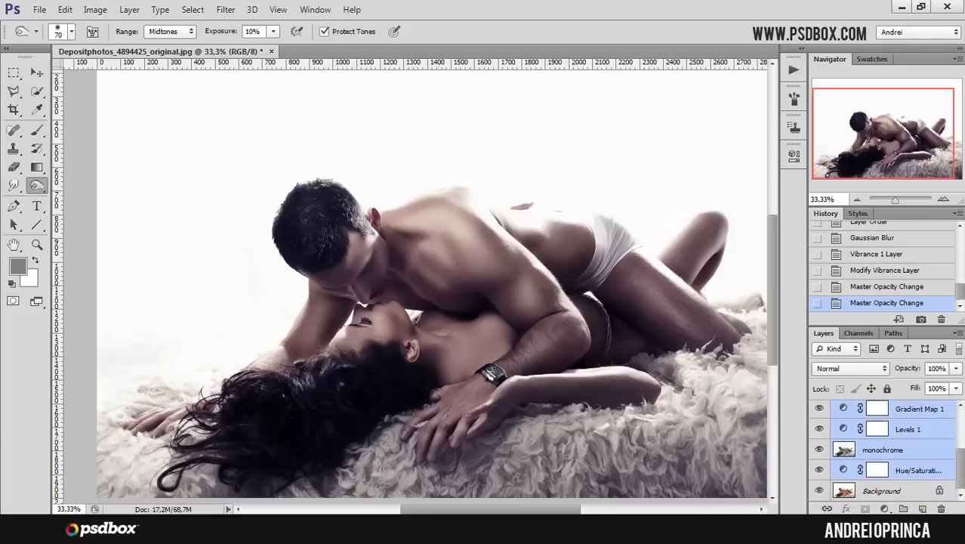
key("ctrl+g")
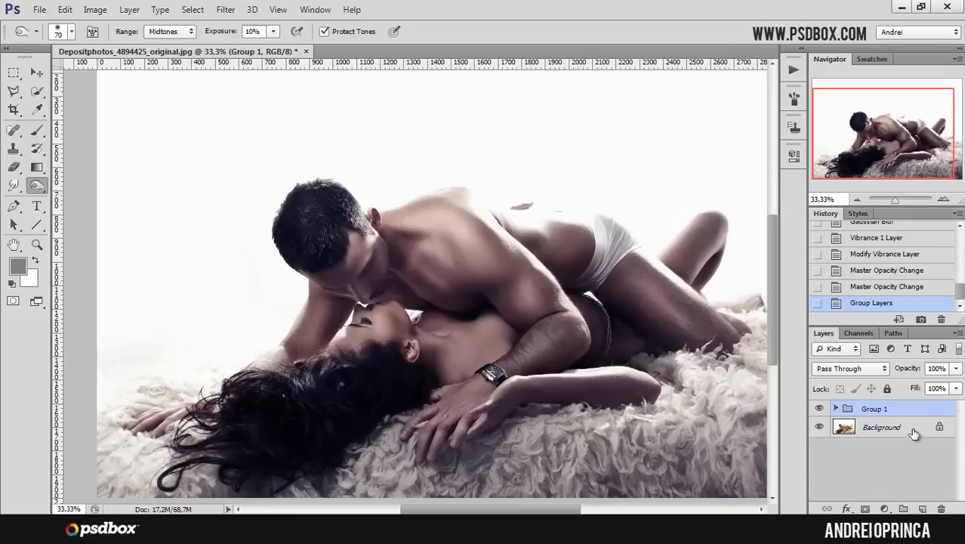
- Set Group 1's opacity to 78% and toggle its visibility to compare
left_click(954, 368)
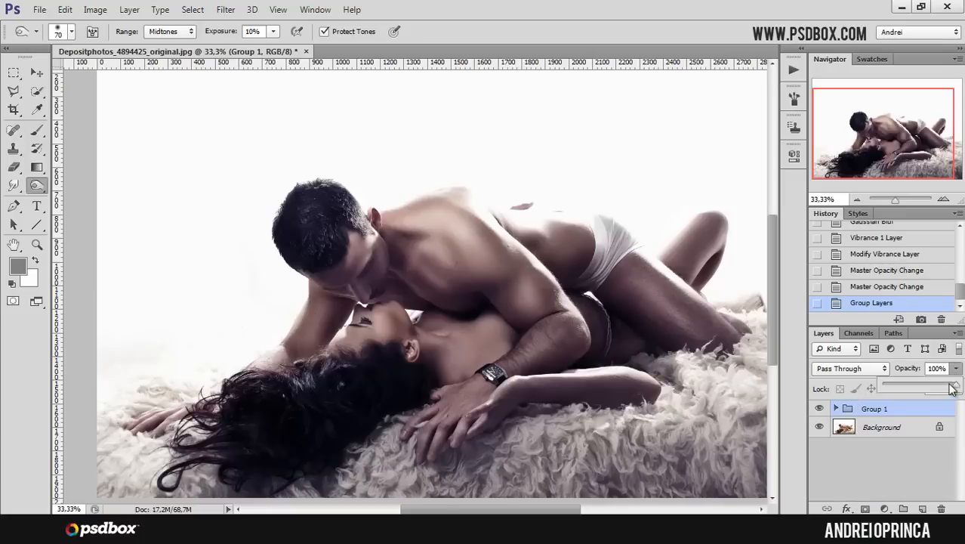
left_click_drag(956, 388, 936, 388)
left_click(819, 408)
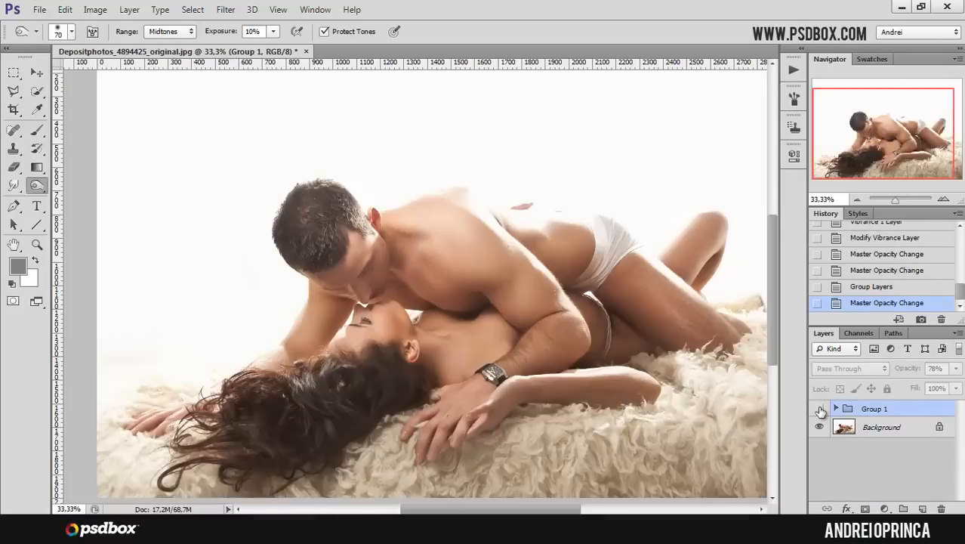
left_click(819, 409)
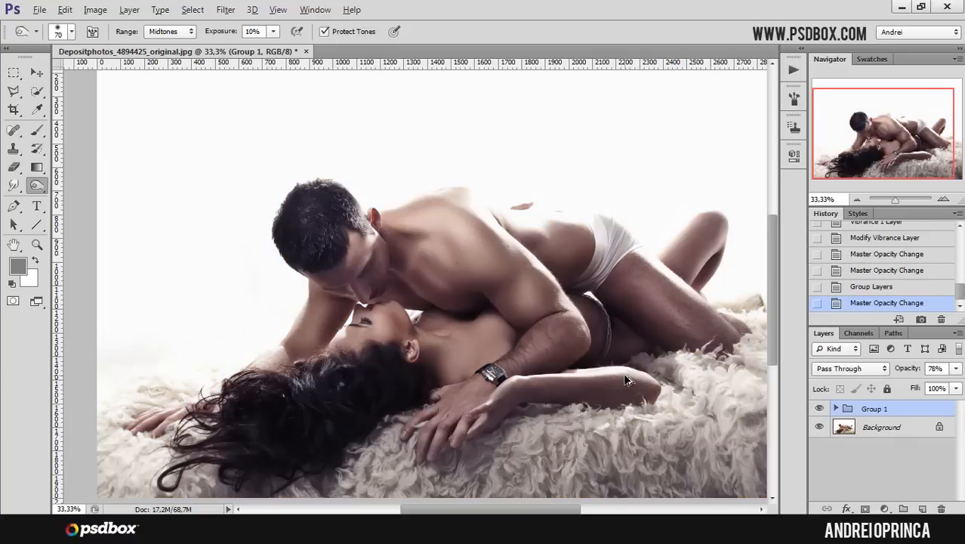
- Stamp all visible layers onto a new layer and apply Paint Daubs with brush size 1 and sharpness 1
key("ctrl+alt+shift+e")
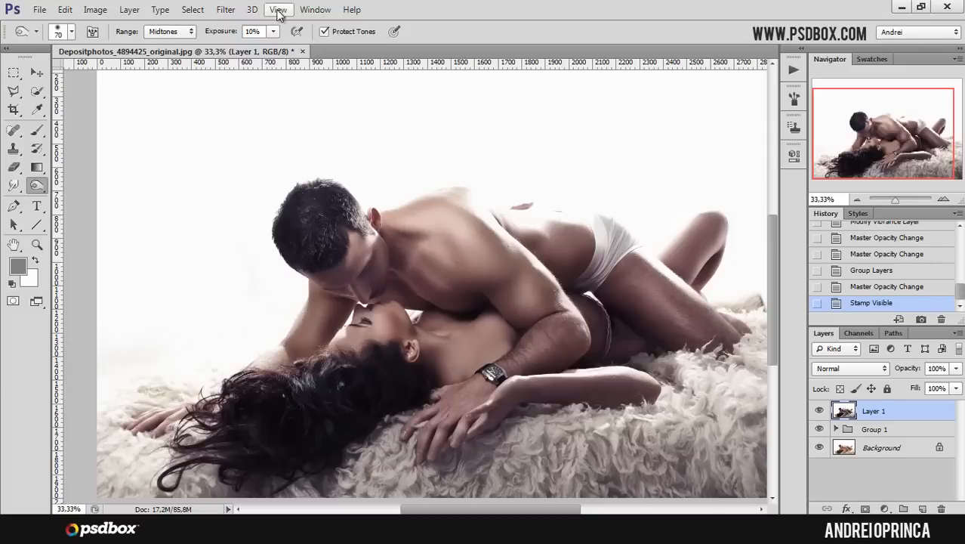
left_click(224, 11)
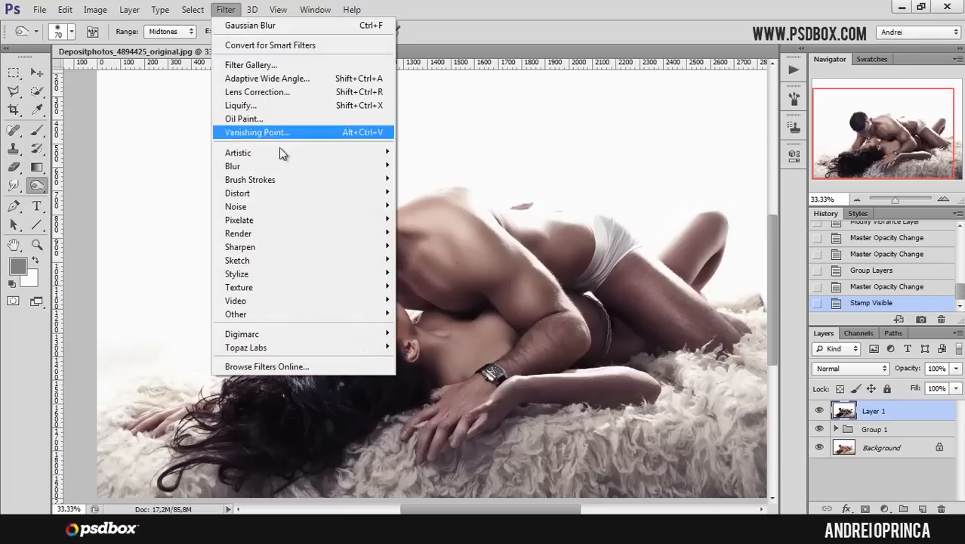
mouse_move(332, 154)
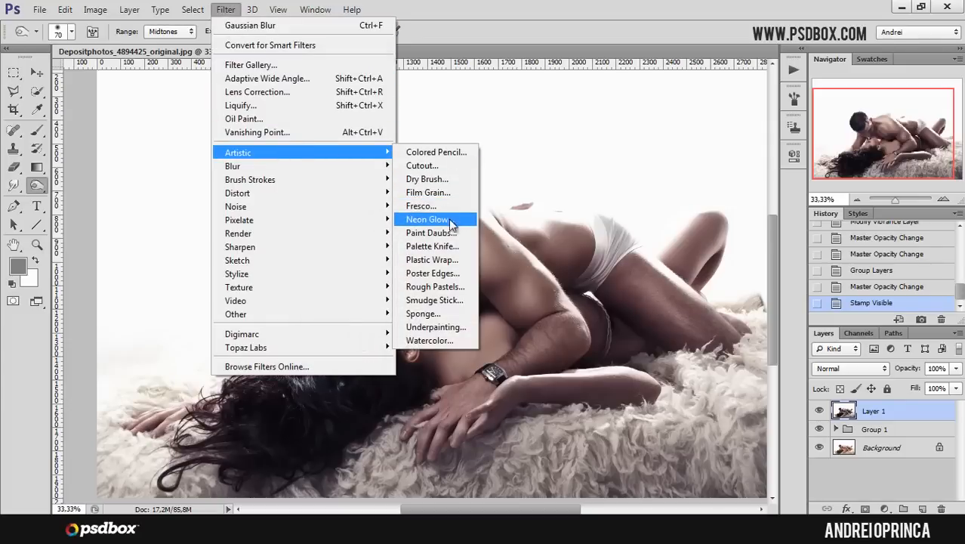
left_click(431, 232)
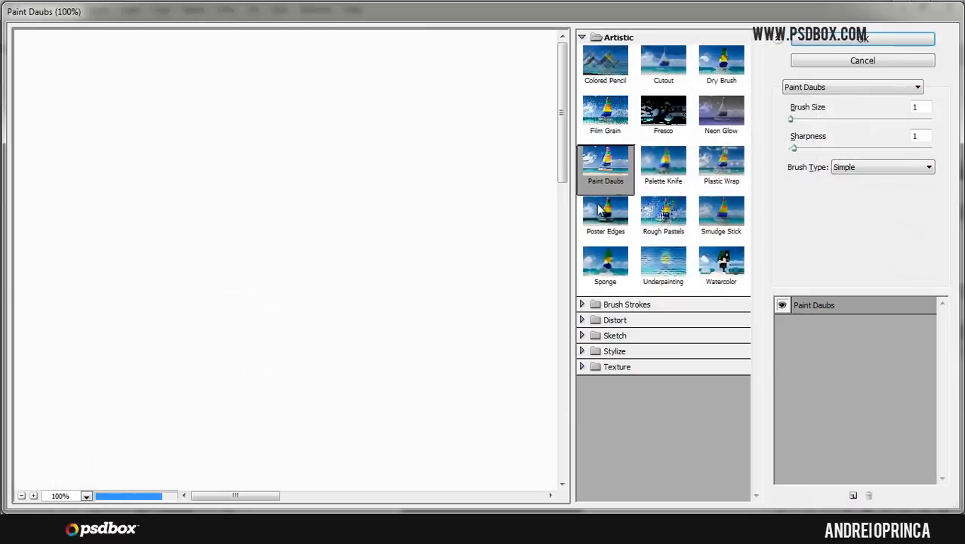
mouse_move(553, 441)
left_mouse_down()
mouse_move(502, 329)
mouse_move(407, 198)
left_mouse_up()
left_click_drag(438, 311, 362, 189)
mouse_move(420, 317)
left_mouse_down()
mouse_move(379, 237)
mouse_move(333, 198)
left_mouse_up()
mouse_move(409, 284)
left_mouse_down()
mouse_move(395, 269)
mouse_move(383, 287)
left_mouse_up()
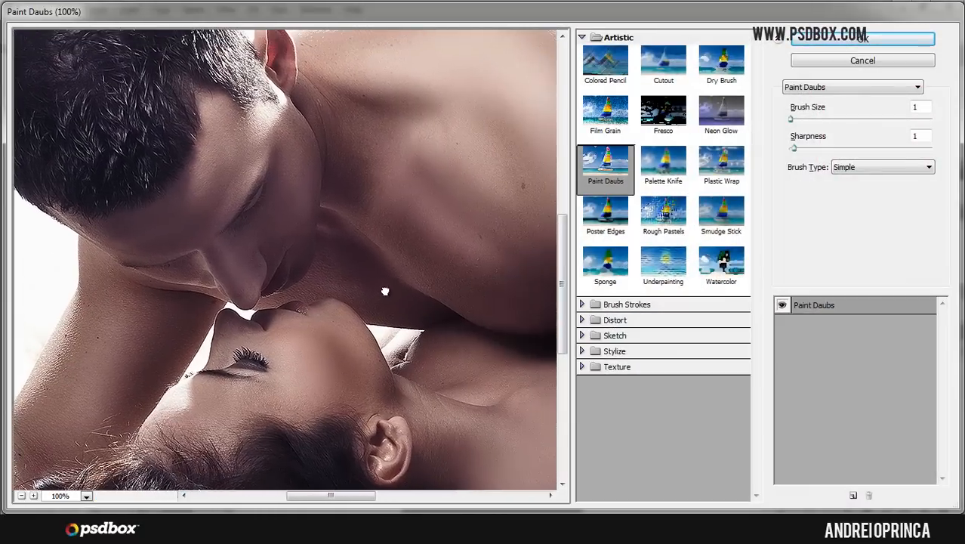
left_click(854, 41)
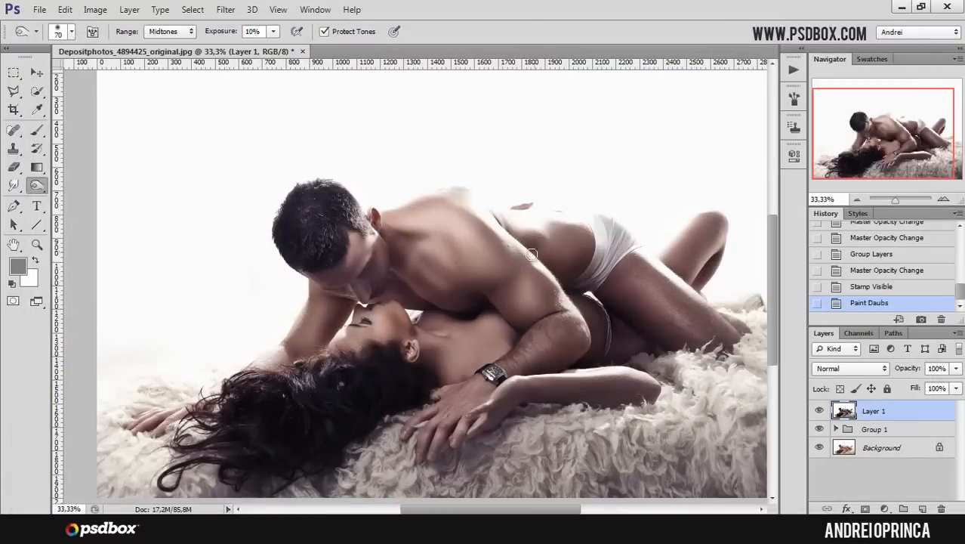
- Zoom in and toggle the stamped layer's visibility to compare the Paint Daubs effect
left_click(409, 308, "ctrl")
left_click(409, 308, "ctrl")
left_click(410, 308, "ctrl")
left_click(819, 410)
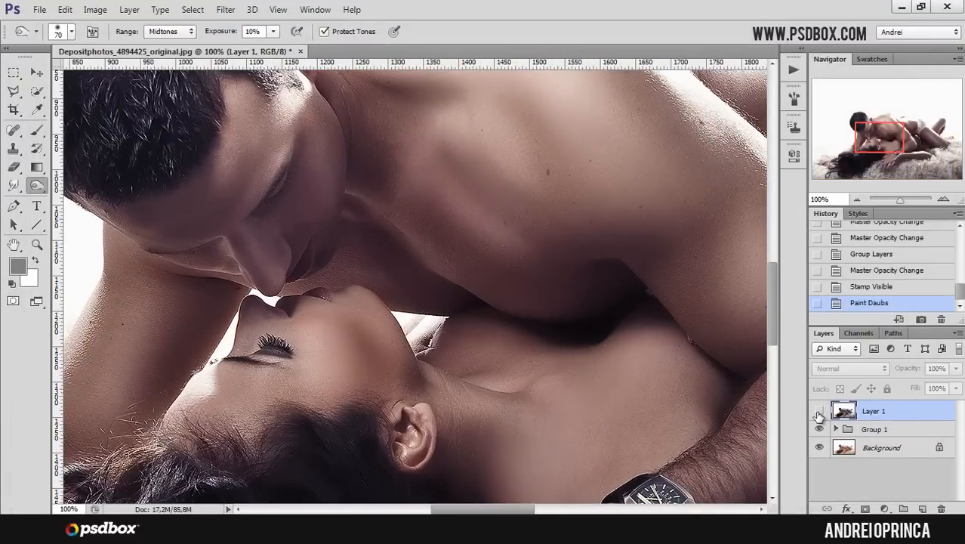
left_click(819, 410)
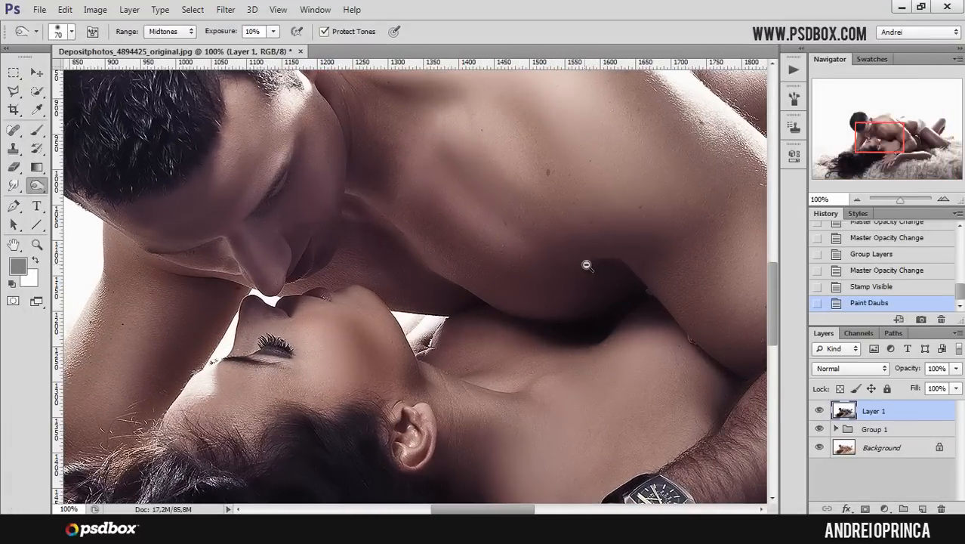
- Dodge a stroke across the couple on the stamped layer, then hide that layer
left_click(590, 260, "ctrl+alt")
left_click(590, 261, "alt")
left_click(590, 260, "alt")
left_click(589, 260)
mouse_move(700, 280)
left_mouse_down()
mouse_move(547, 314)
mouse_move(538, 326)
left_mouse_up()
left_click(819, 411)
- Set Group 1's opacity back to 100%
left_click(875, 431)
left_click(956, 368)
left_click_drag(947, 385, 962, 387)
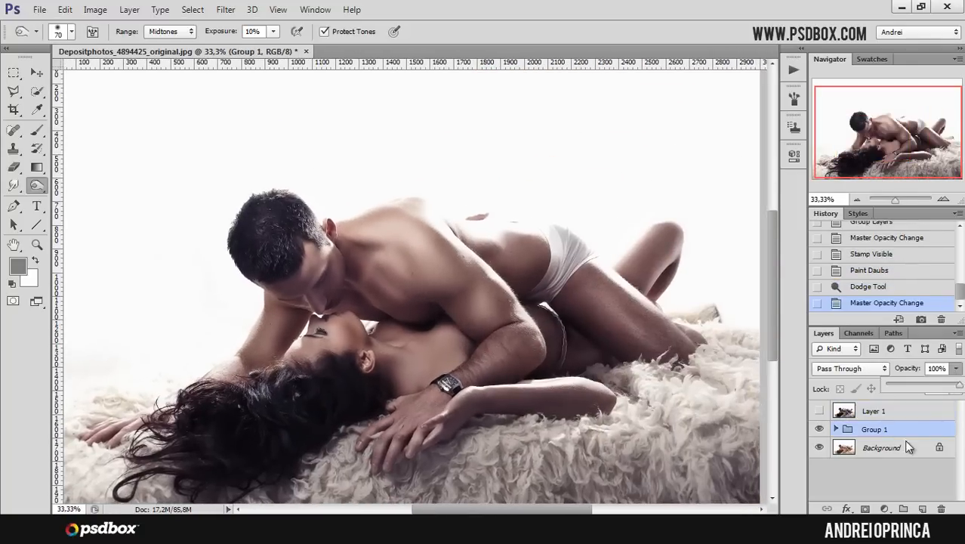